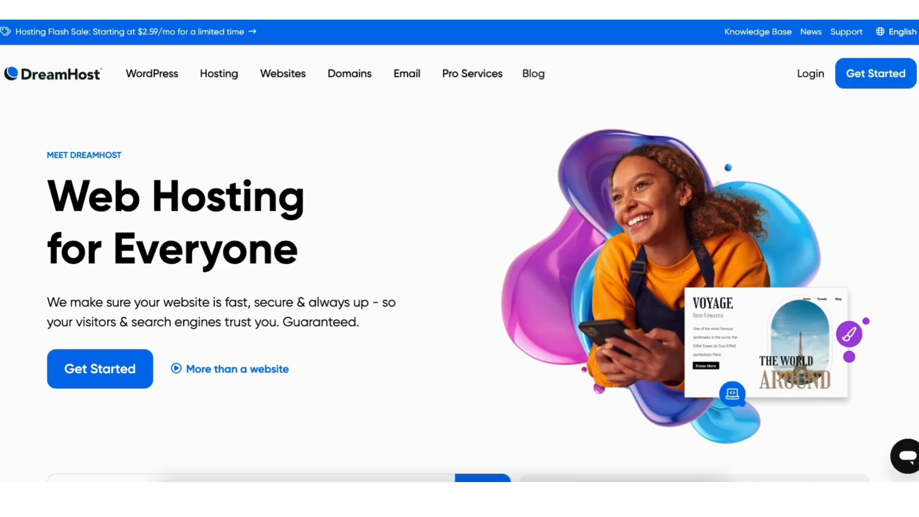
Step: Scroll through DreamHost's shared hosting pricing cards to review the Shared Starter plan
scroll(459, 258, down, 10)
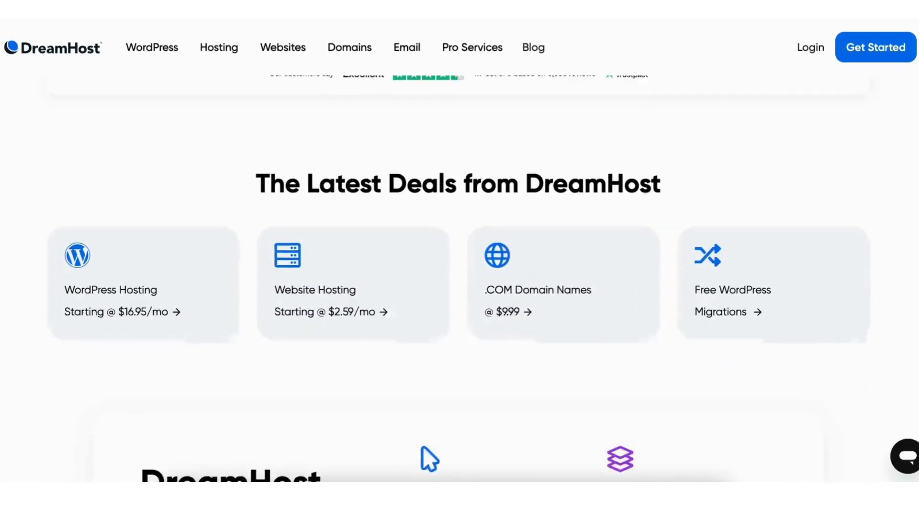
scroll(459, 259, down, 17)
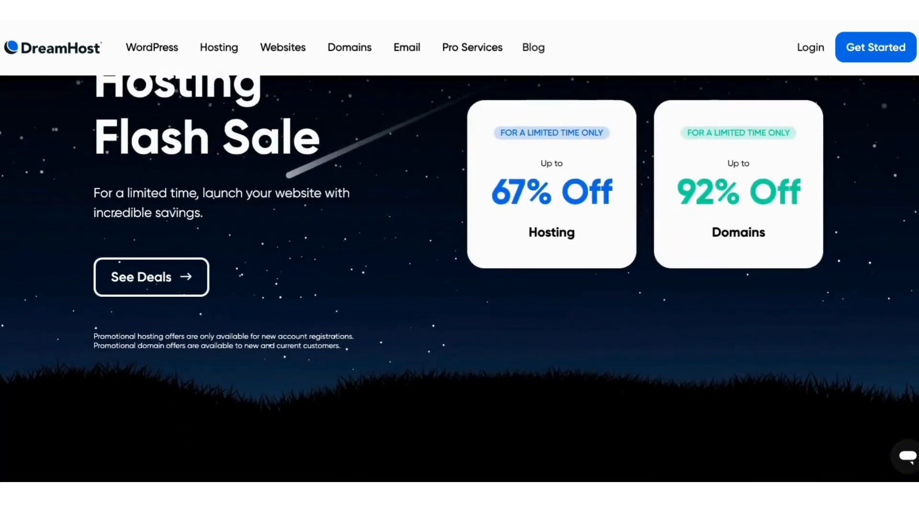
scroll(460, 258, down, 20)
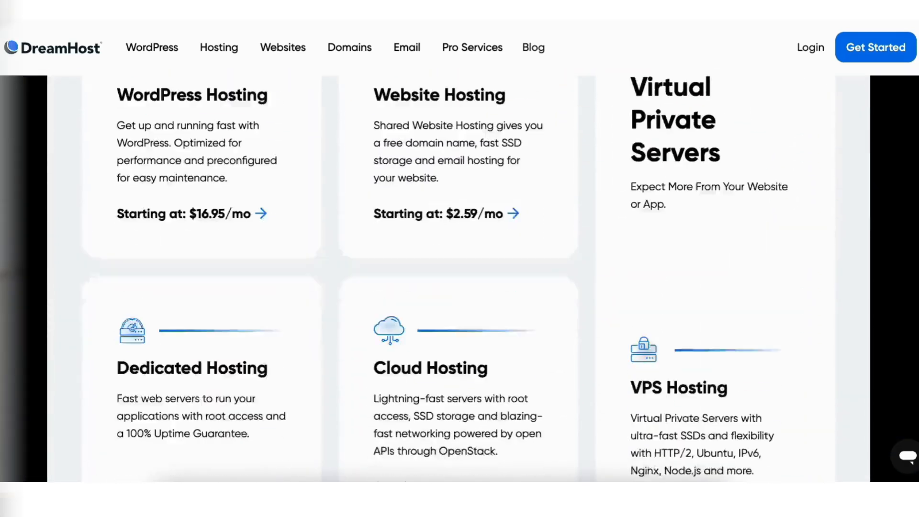
scroll(460, 258, down, 5)
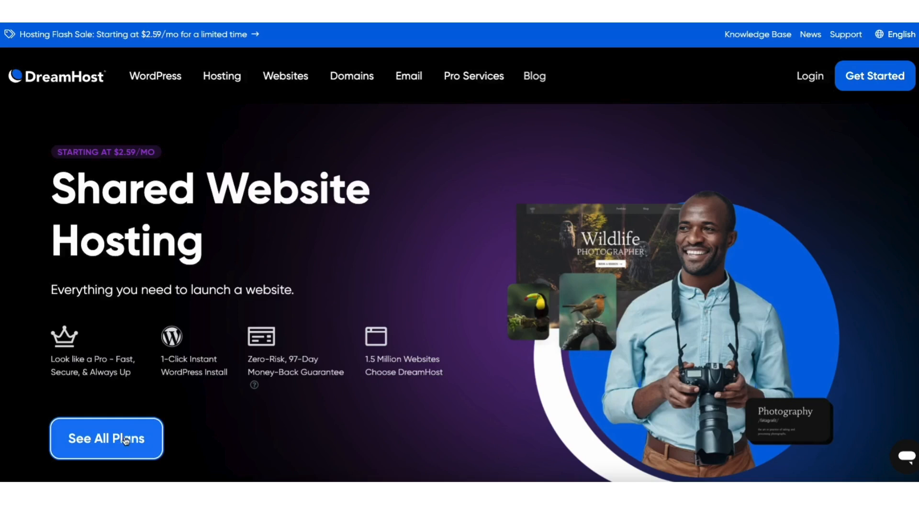
scroll(460, 258, down, 1)
scroll(460, 259, down, 10)
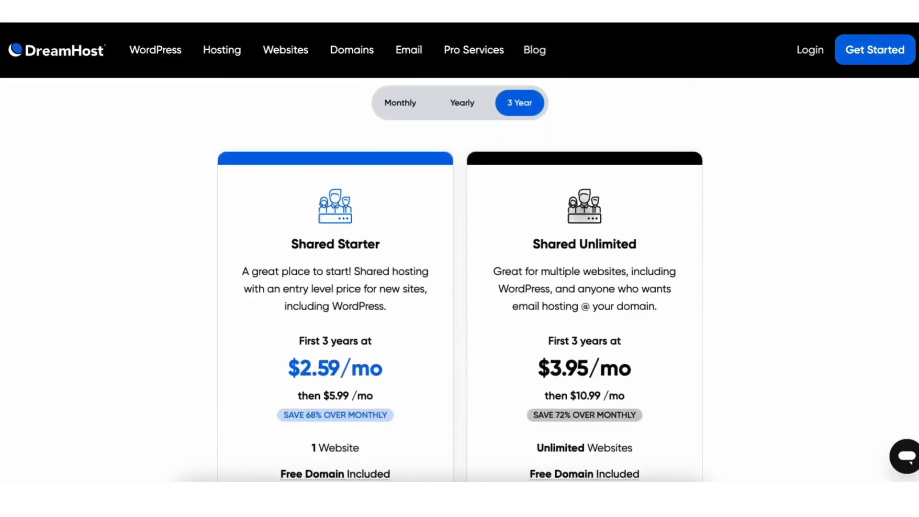
scroll(459, 287, down, 2)
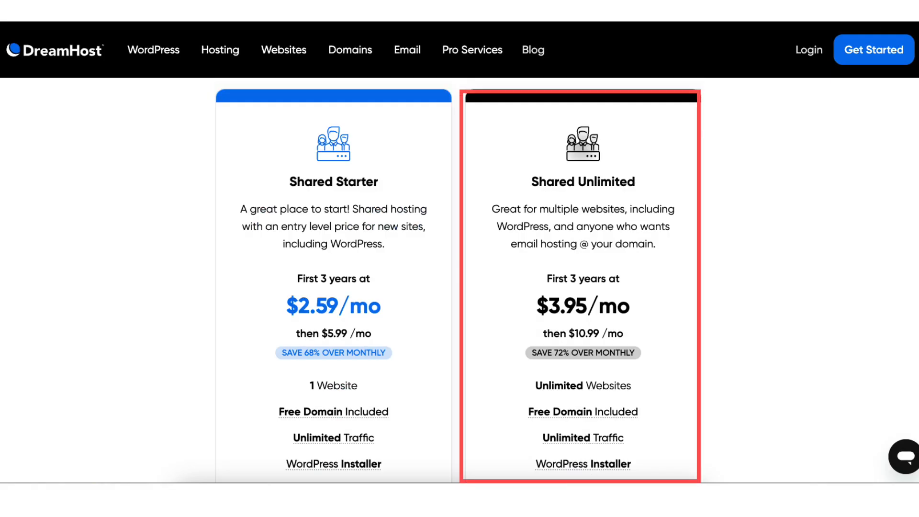
scroll(460, 287, up, 1)
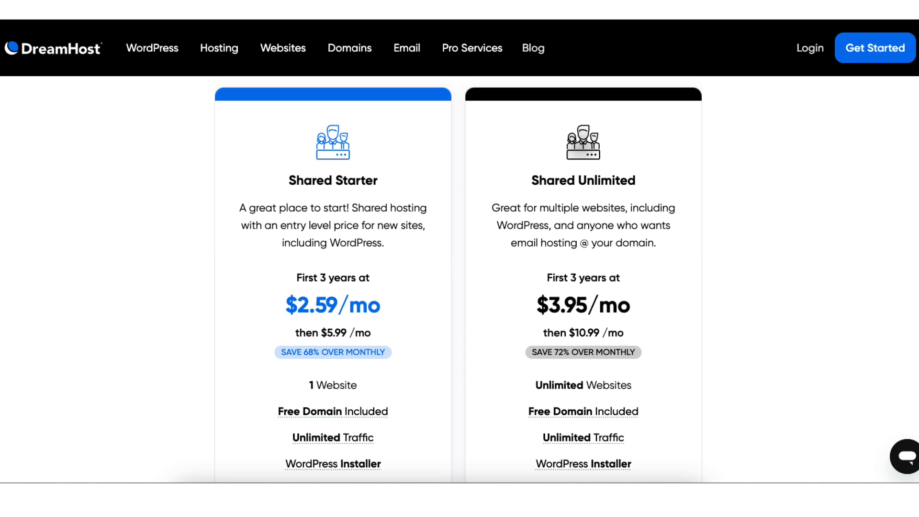
scroll(460, 278, down, 5)
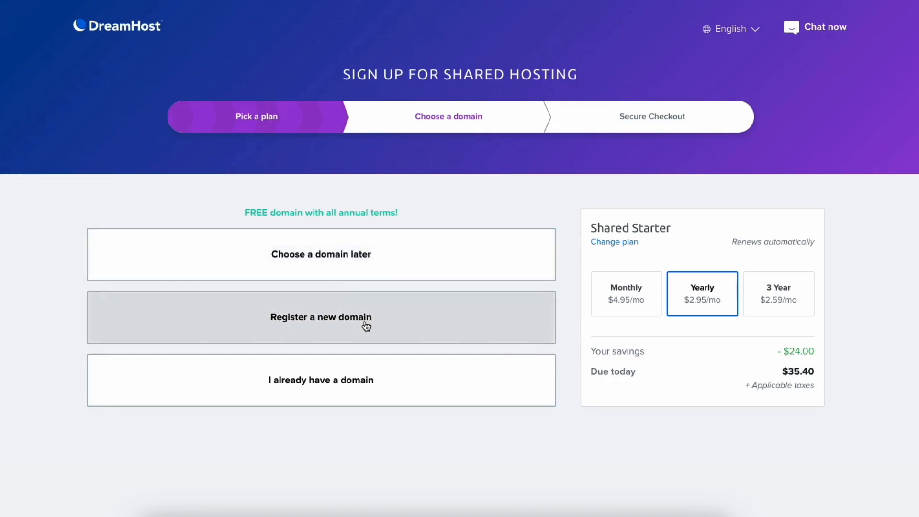
Step: Choose to register a new domain for the Shared Starter order
click(354, 398)
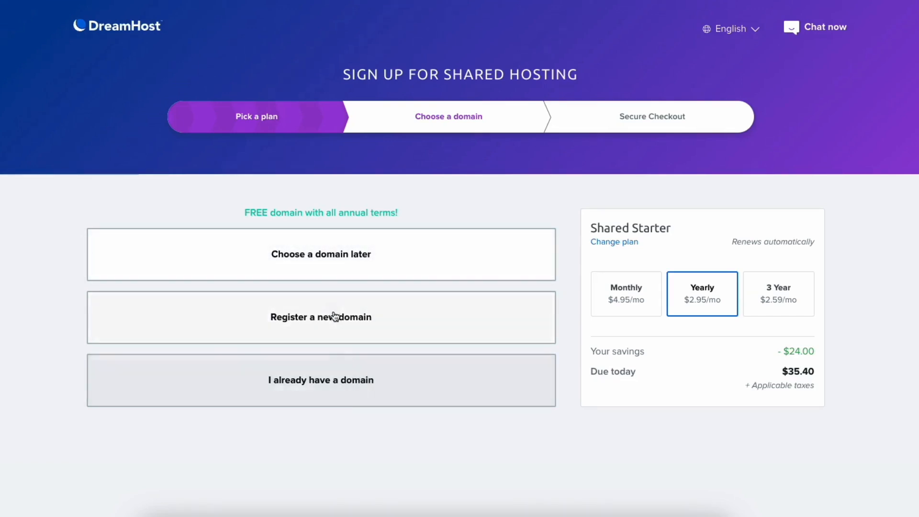
click(332, 271)
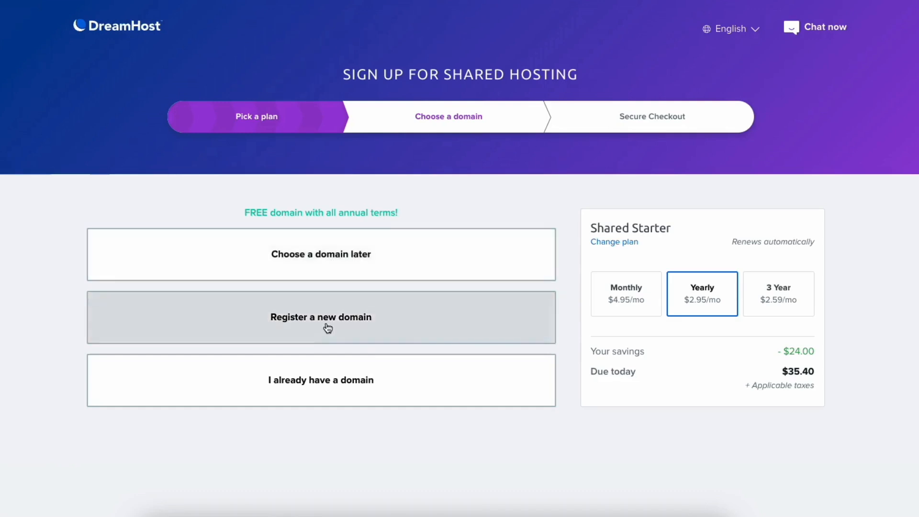
click(326, 321)
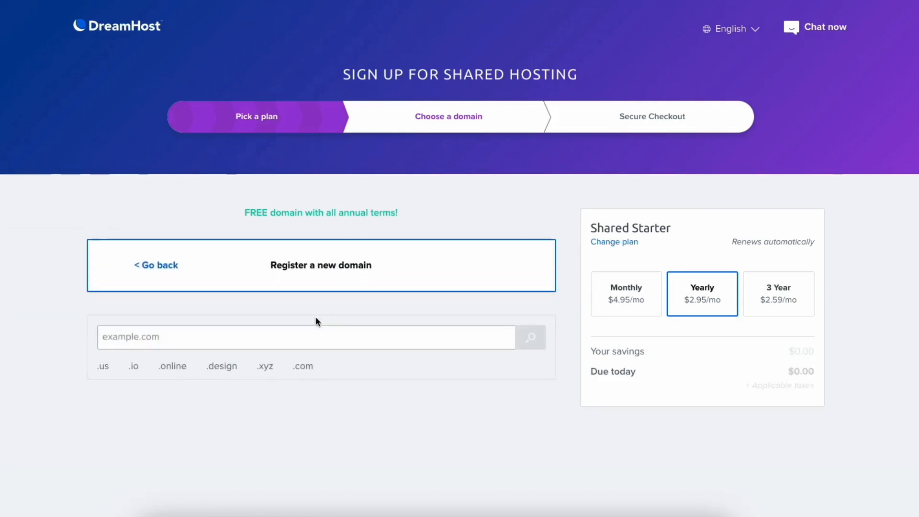
Step: Search testsiteexample930.com, add it for $0.00, and continue to Secure Checkout
click(150, 334)
text(testsiteexample930.com)
click(530, 338)
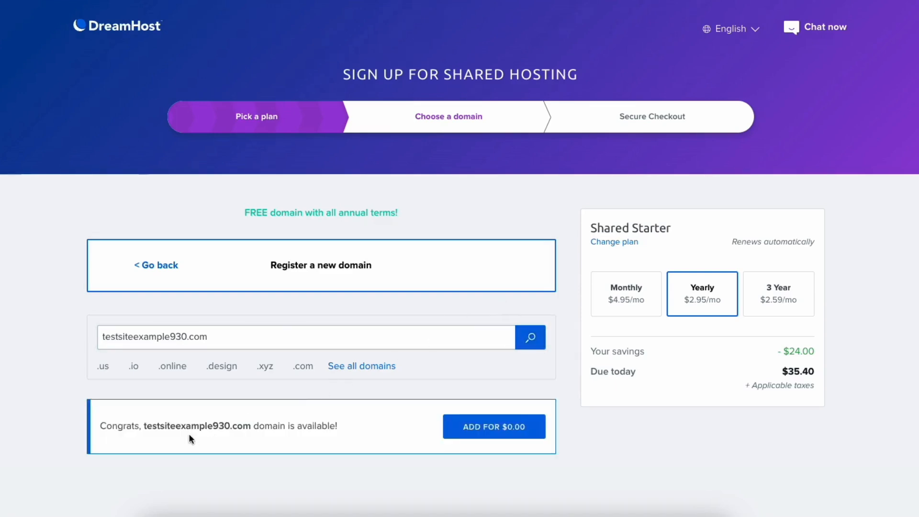
click(469, 432)
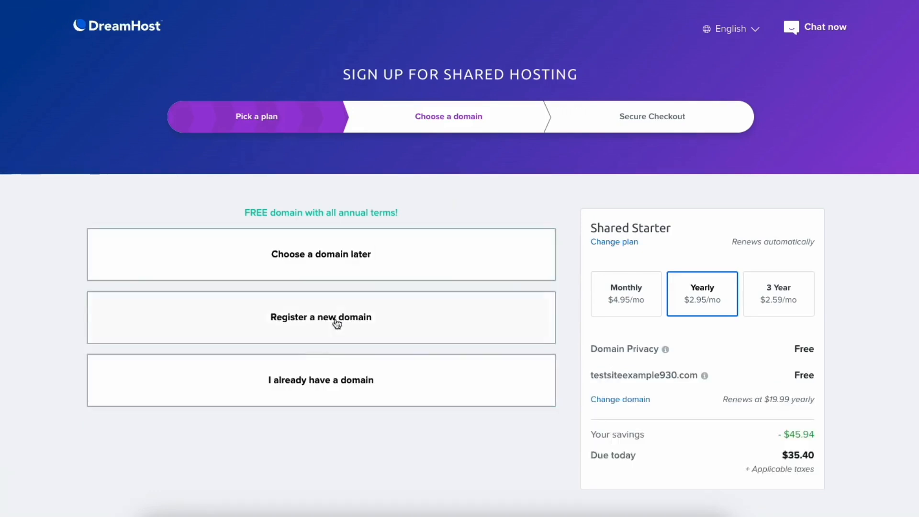
click(307, 381)
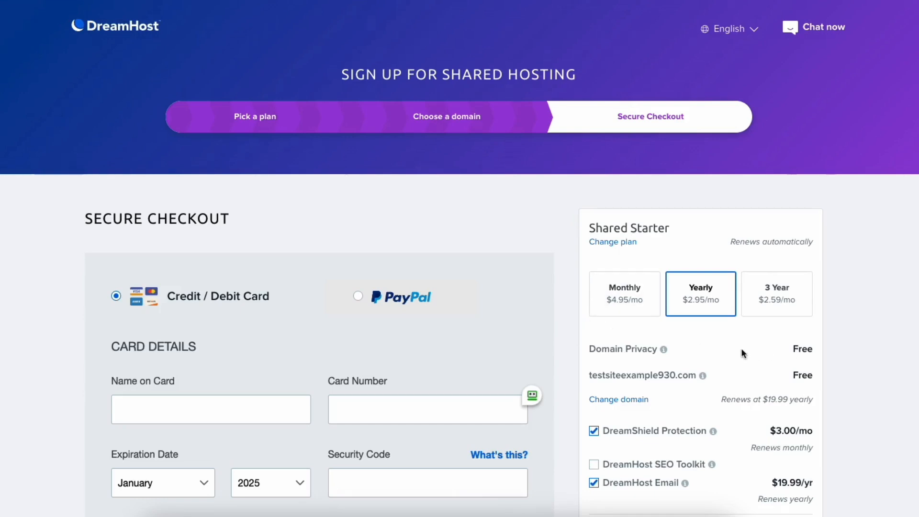
Step: Remove the DreamShield Protection and DreamHost Email add-ons, leaving $35.40 due today
mouse_move(664, 350)
scroll(460, 259, down, 2)
click(594, 326)
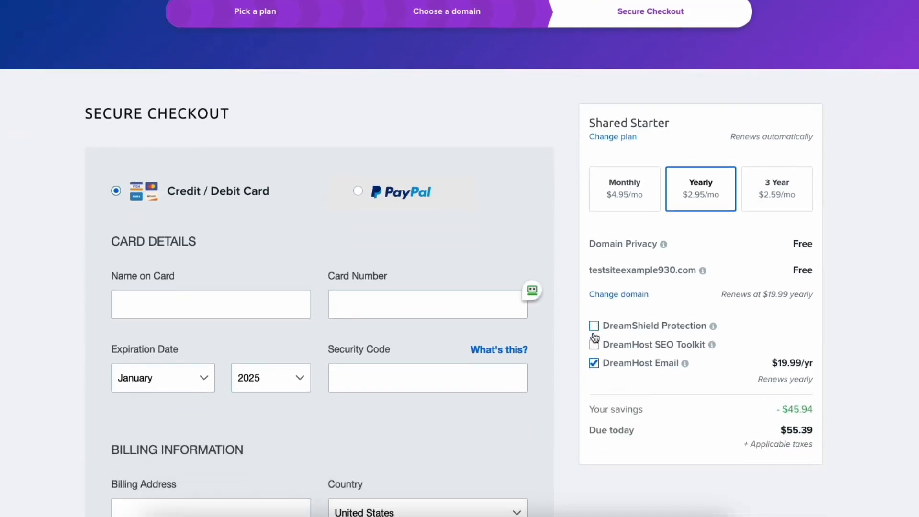
click(595, 363)
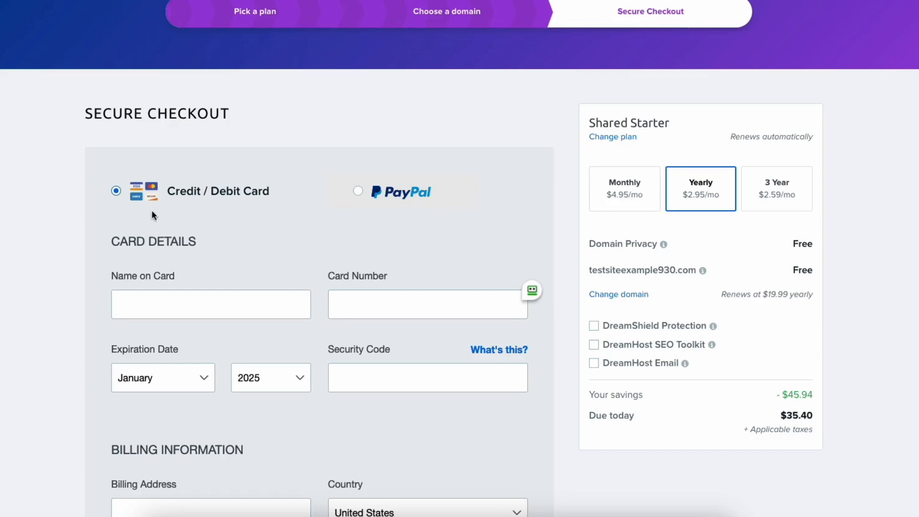
Step: Go through the card security code and billing address fields of the checkout form
click(338, 377)
scroll(360, 194, down, 6)
scroll(716, 191, down, 1)
click(223, 165)
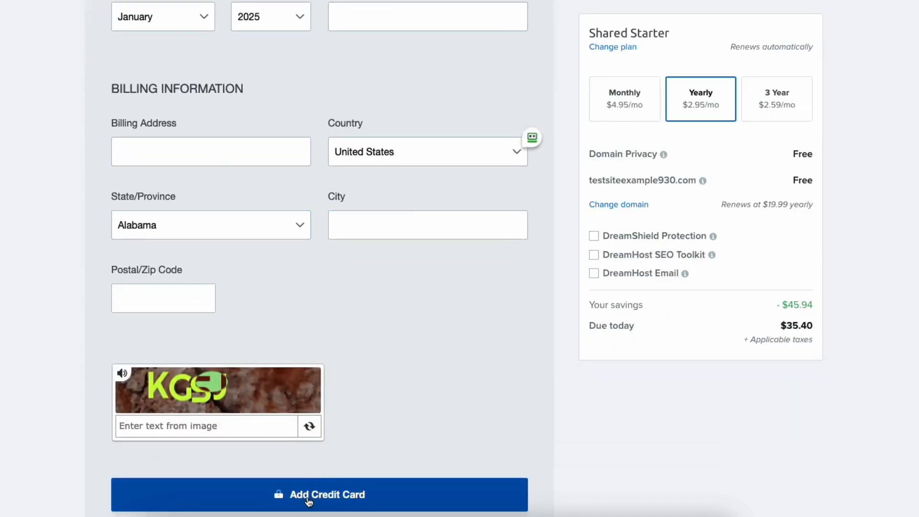
scroll(309, 501, down, 9)
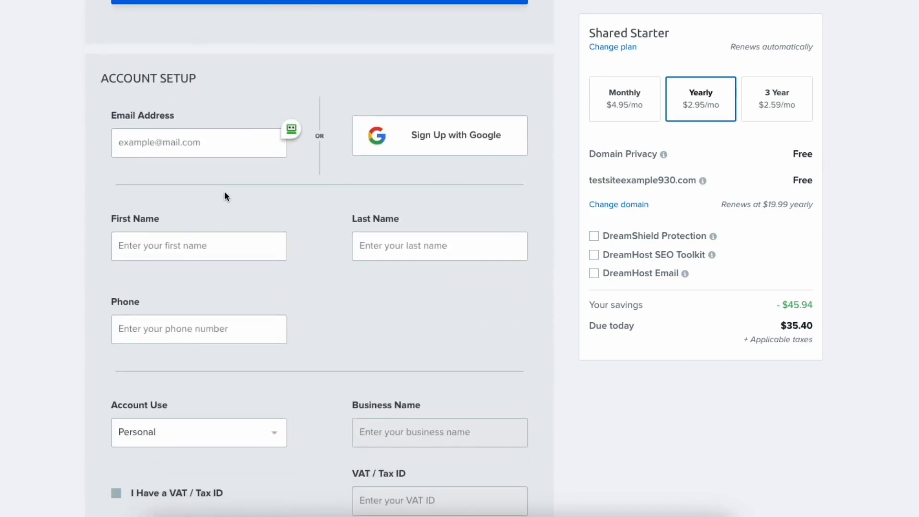
Step: Scroll down the checkout to the Account Setup fields
scroll(319, 267, down, 8)
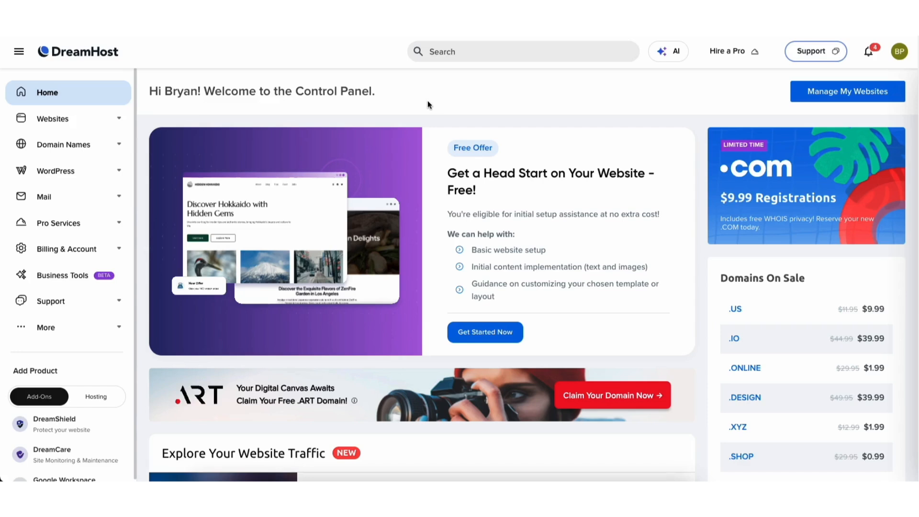
Step: Open the dreamhosters.com site's management dashboard from Manage Websites
click(64, 123)
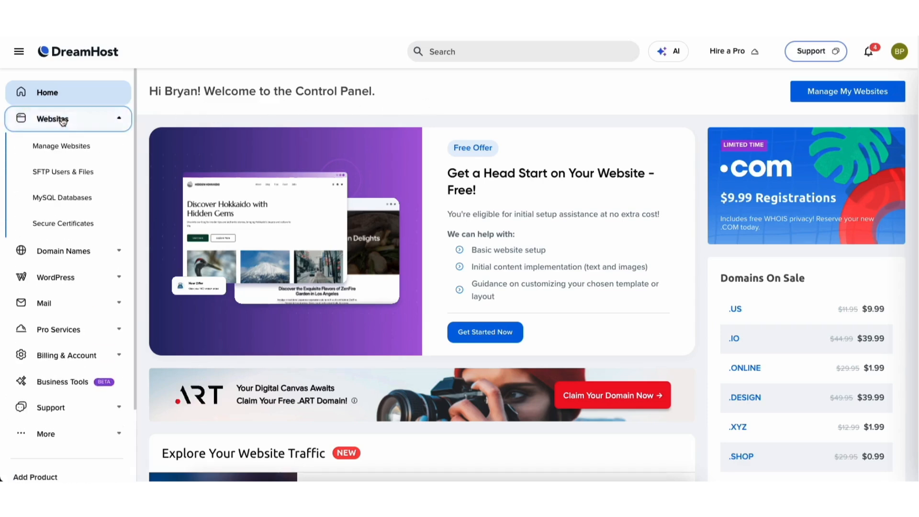
click(62, 148)
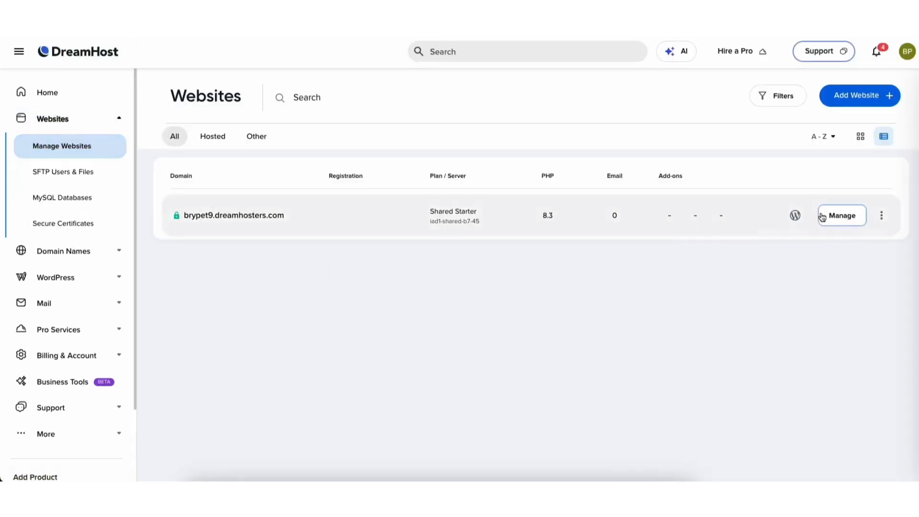
click(842, 216)
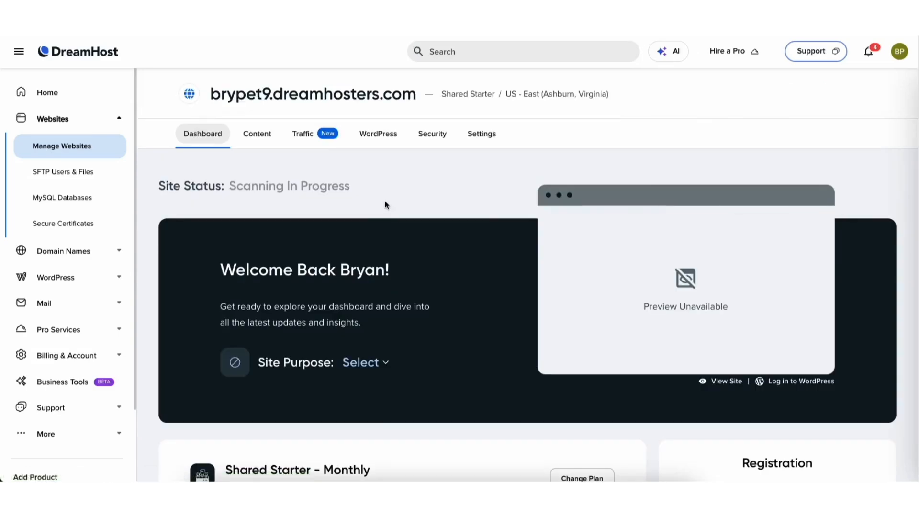
scroll(835, 172, down, 8)
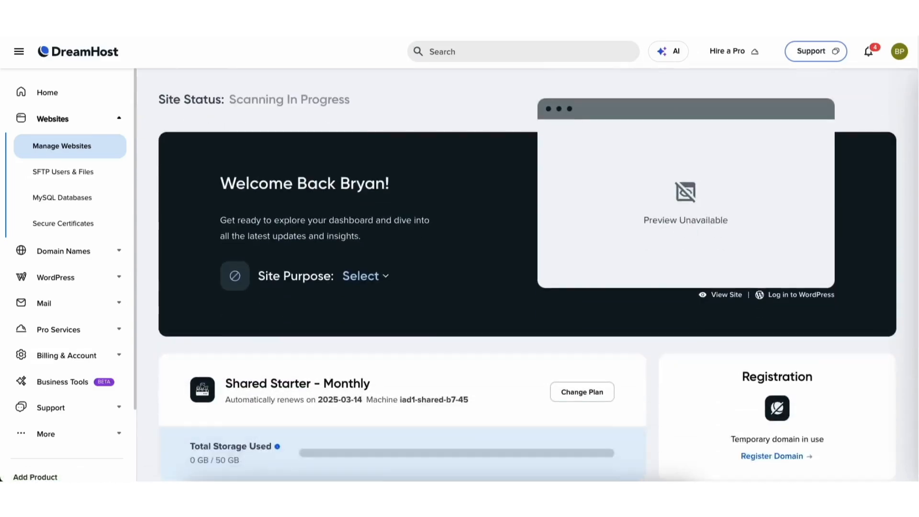
scroll(527, 287, down, 3)
scroll(527, 287, up, 12)
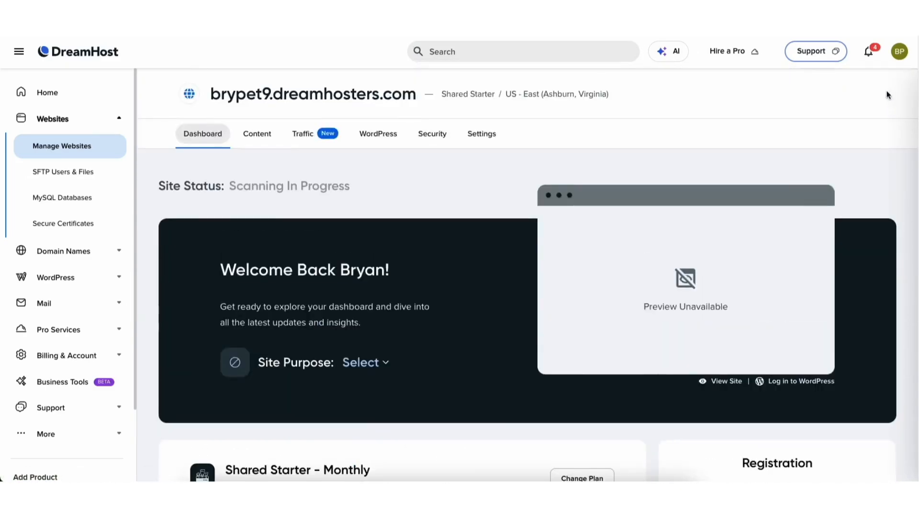
Step: Browse the site's content, traffic statistics and security tabs
click(264, 137)
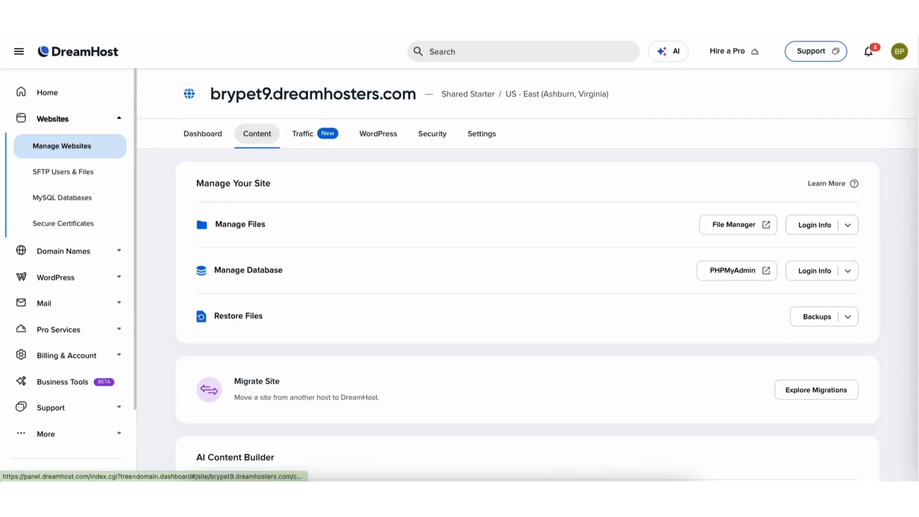
scroll(617, 394, down, 2)
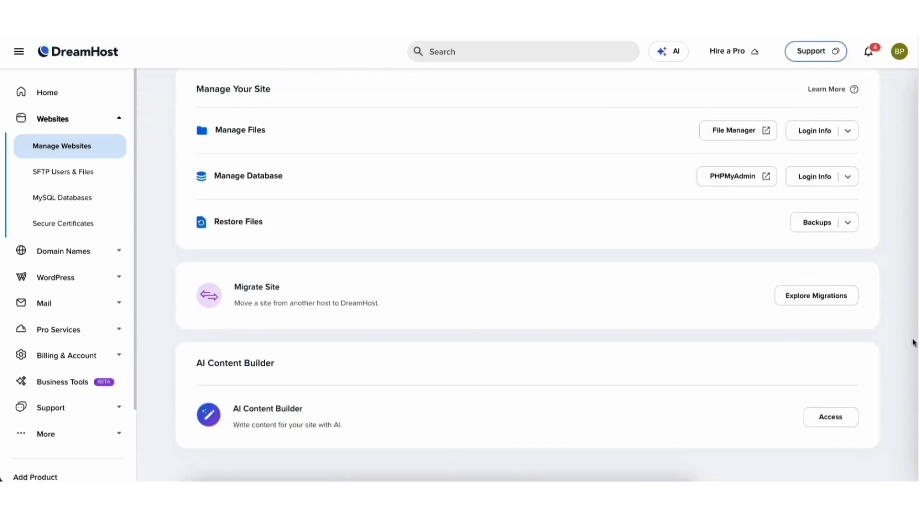
scroll(917, 251, up, 2)
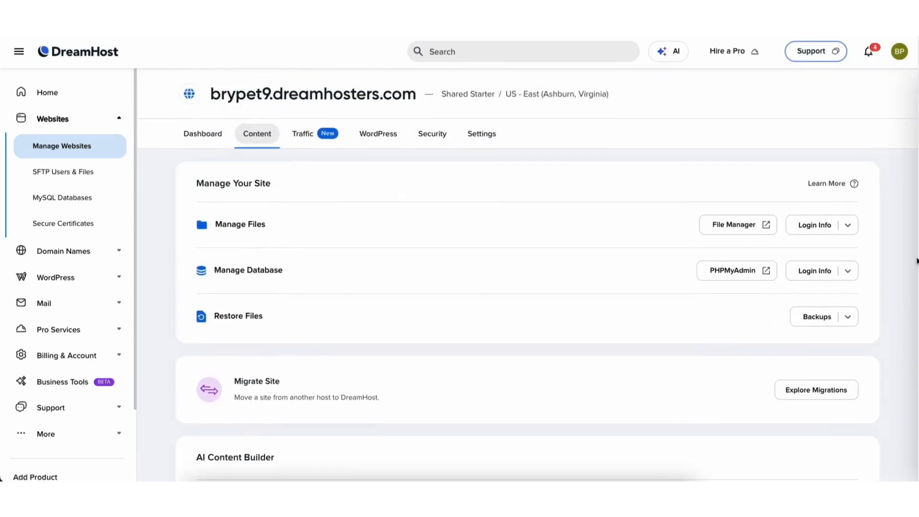
click(306, 135)
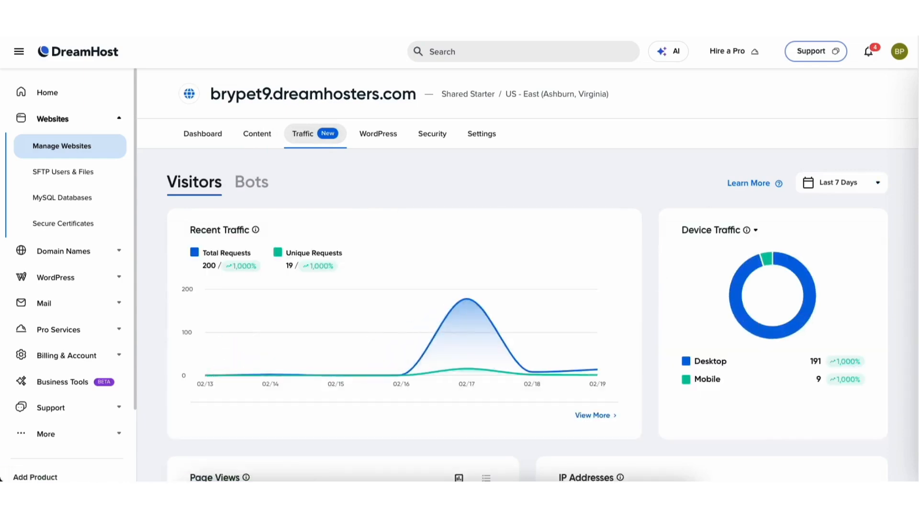
scroll(402, 207, down, 2)
scroll(917, 293, down, 6)
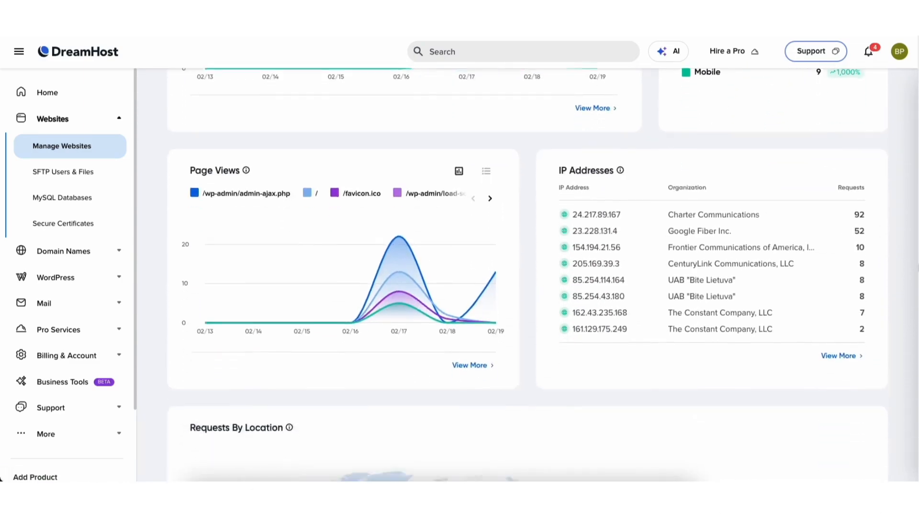
scroll(916, 293, up, 7)
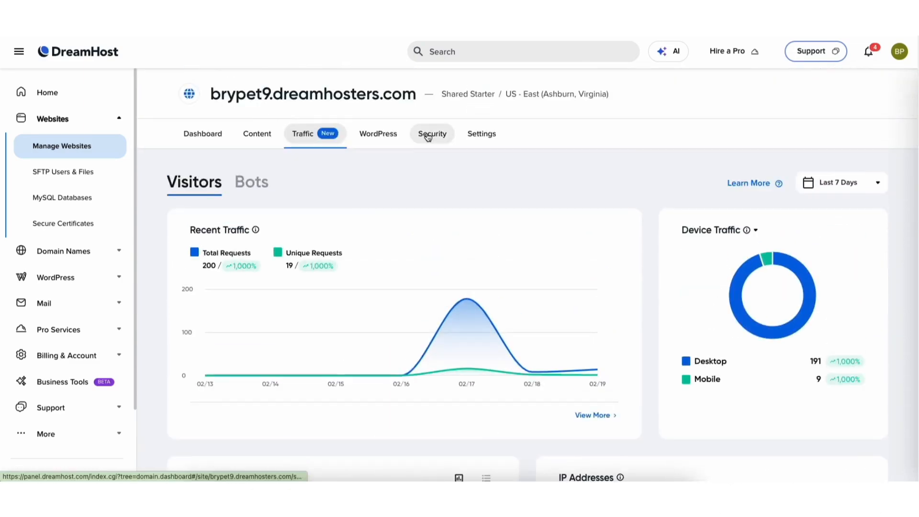
click(428, 137)
scroll(429, 137, down, 4)
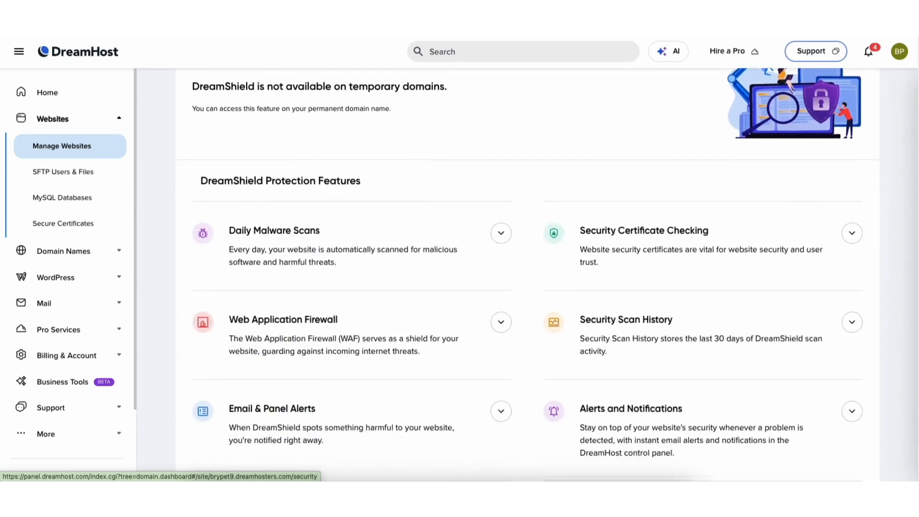
scroll(471, 135, up, 5)
Step: Review the Website Settings page showing PHP 8.3, directories and non-hosting options
click(471, 135)
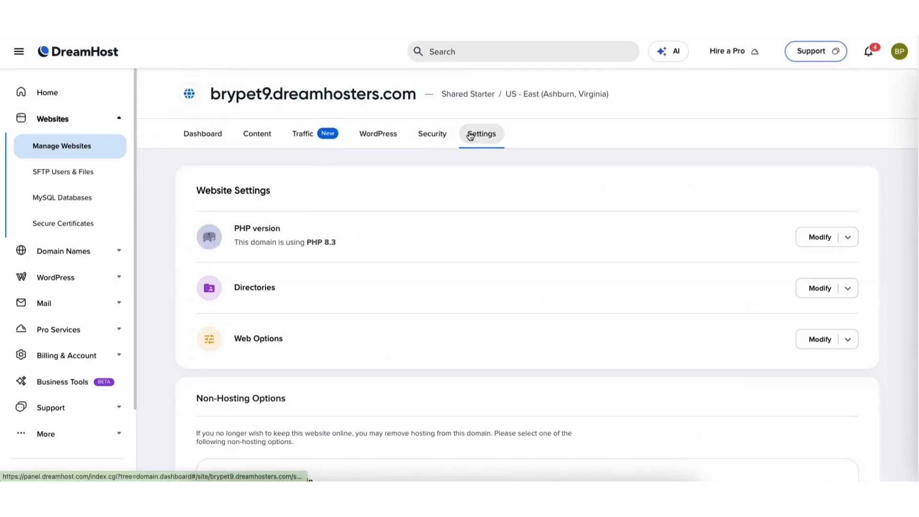
scroll(888, 180, down, 4)
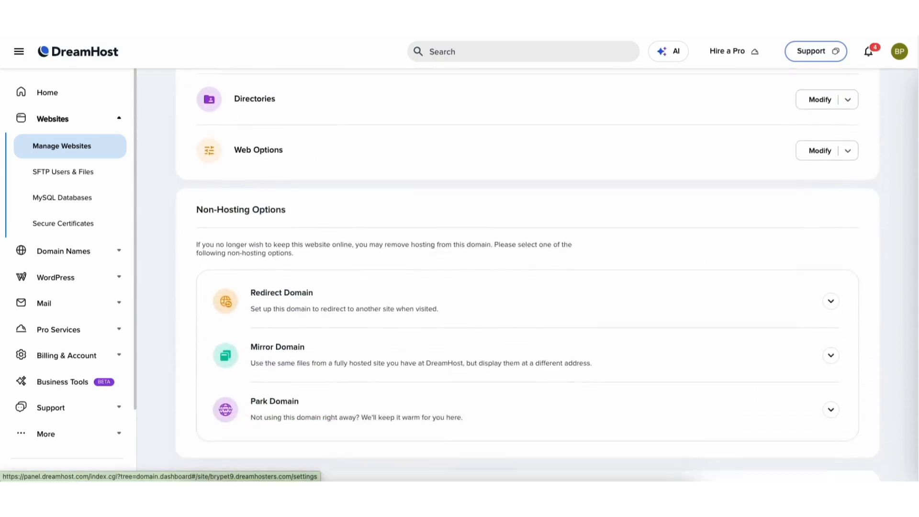
scroll(910, 180, down, 2)
scroll(917, 130, up, 6)
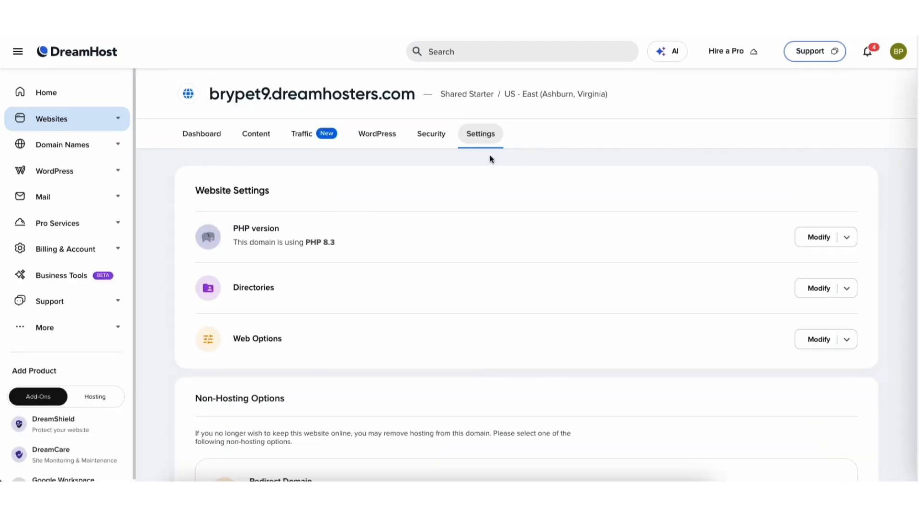
click(73, 173)
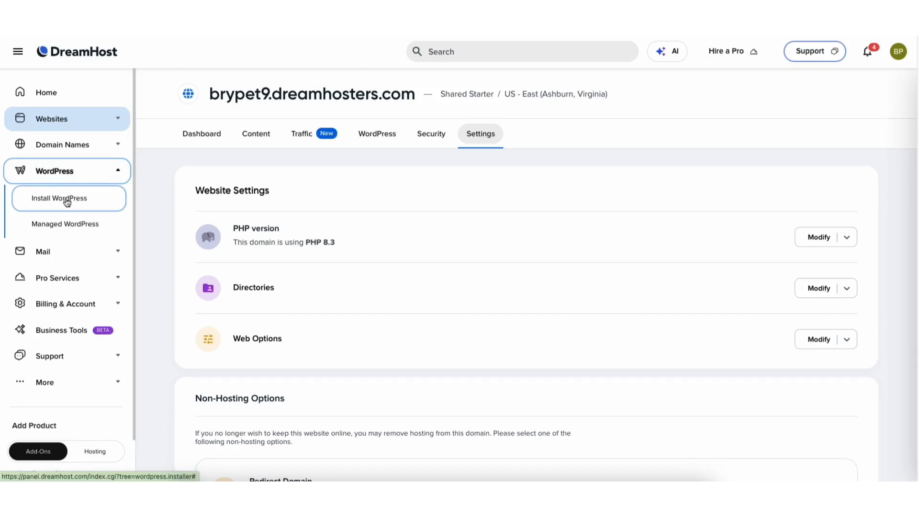
Step: Start a WordPress install on the dreamhosters.com domain, reaching the Choose Experience step
click(67, 201)
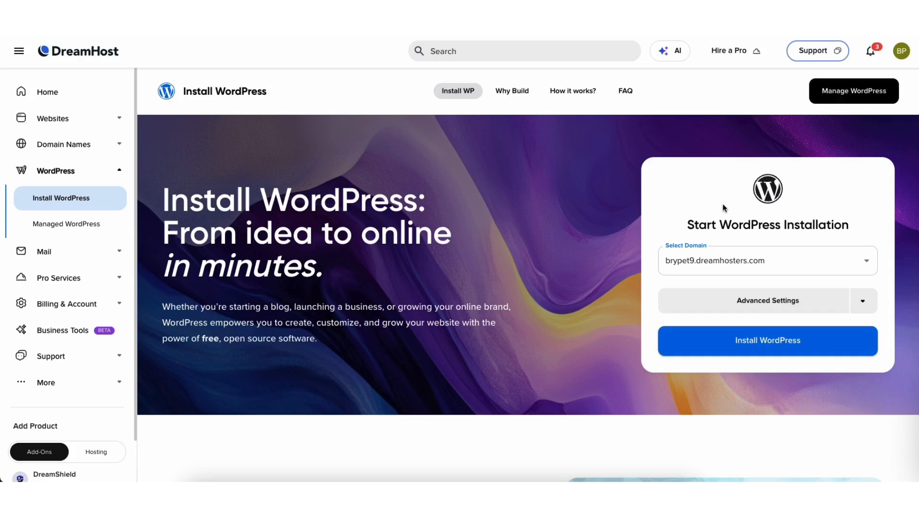
click(753, 263)
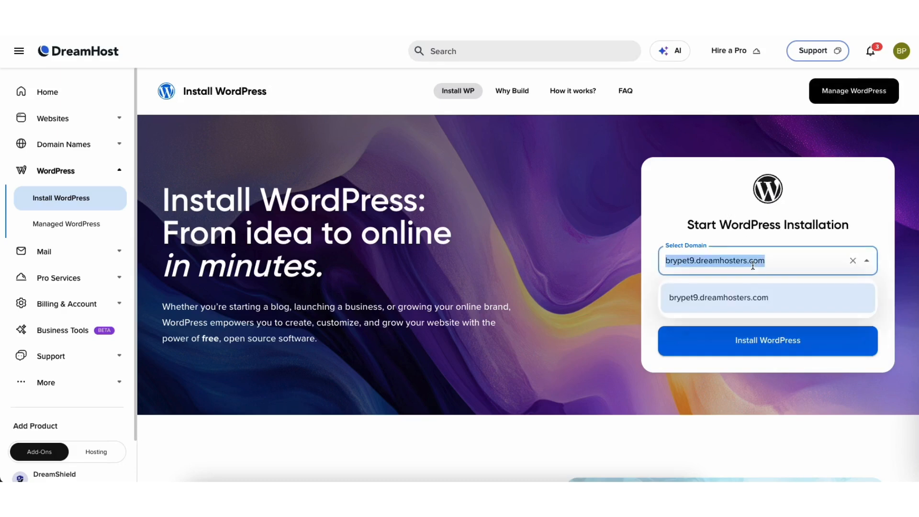
click(736, 299)
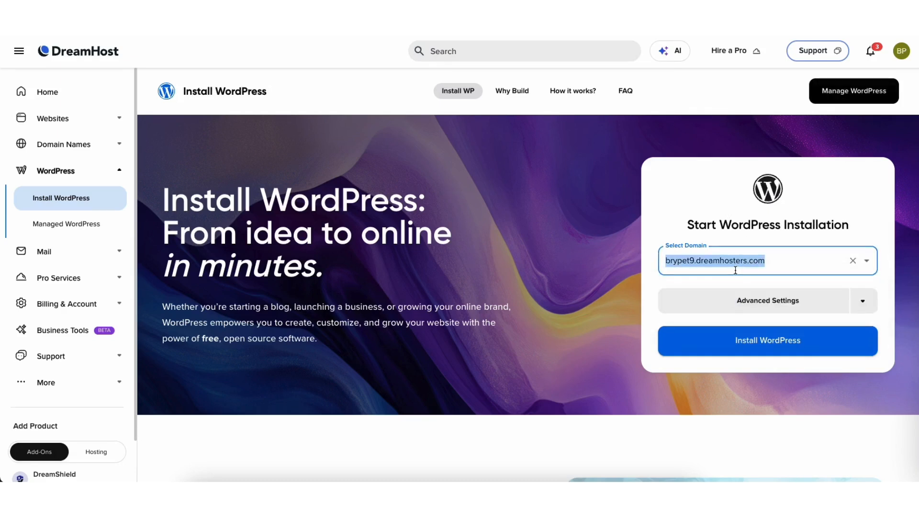
click(743, 345)
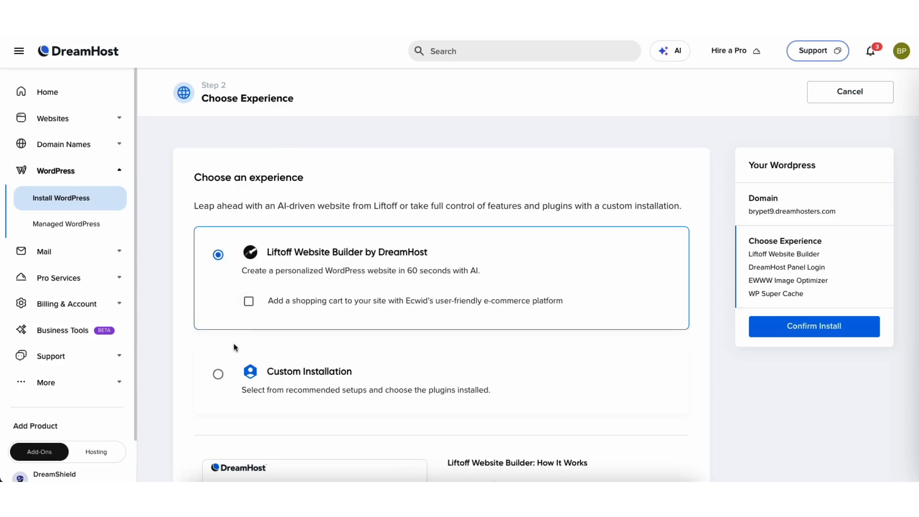
Step: Pick Custom Installation instead of Liftoff and continue to the site purpose choice
click(219, 374)
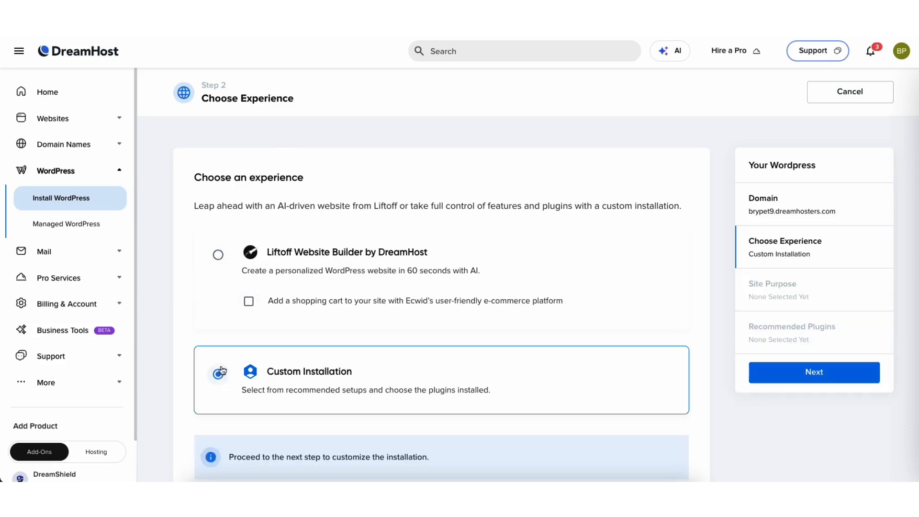
click(791, 376)
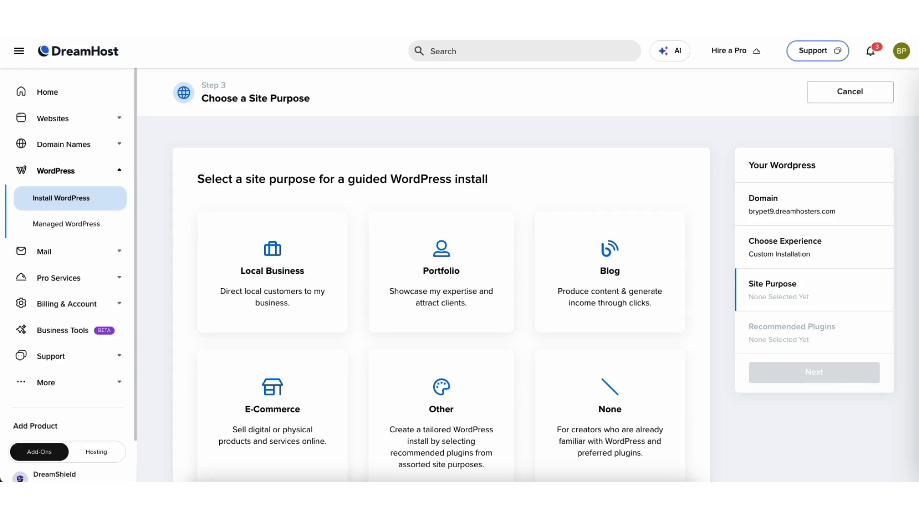
scroll(915, 158, down, 2)
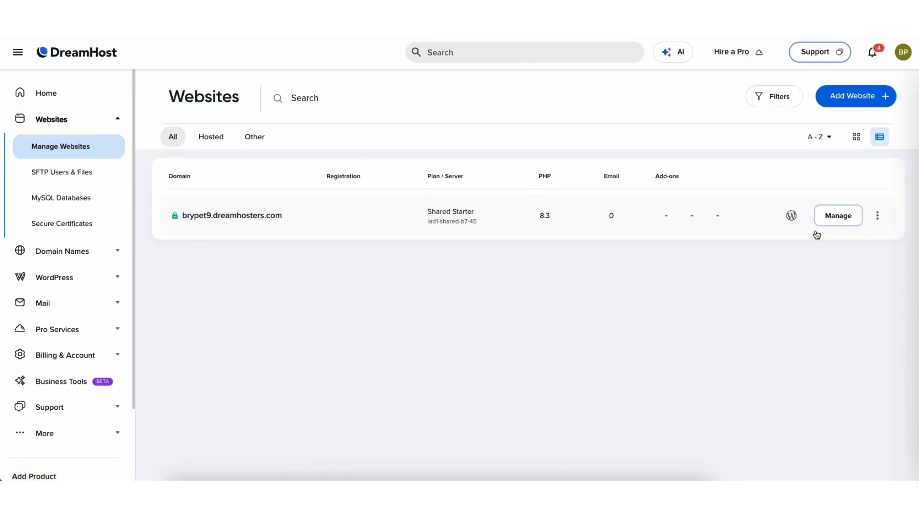
Step: Open the site's Manage dashboard and log in to its WordPress admin
click(830, 217)
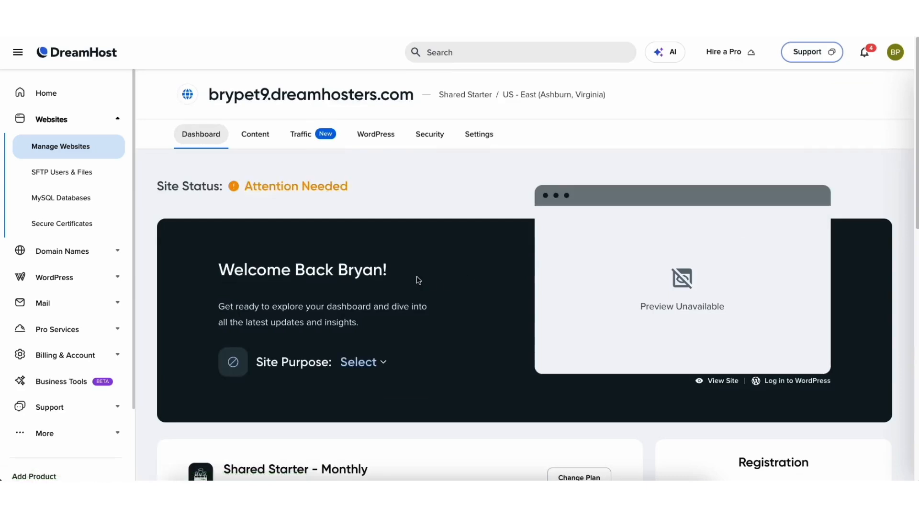
click(789, 382)
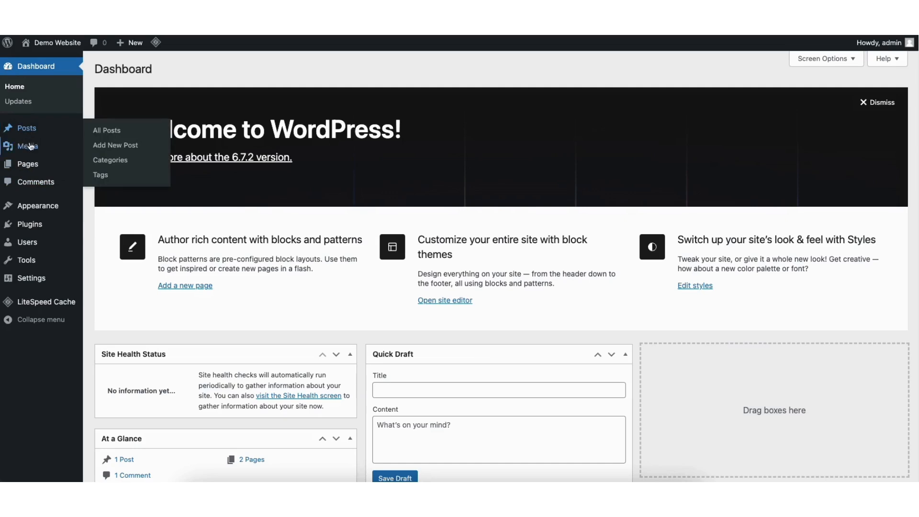
Step: Go to Appearance > Themes to list the installed themes
mouse_move(29, 209)
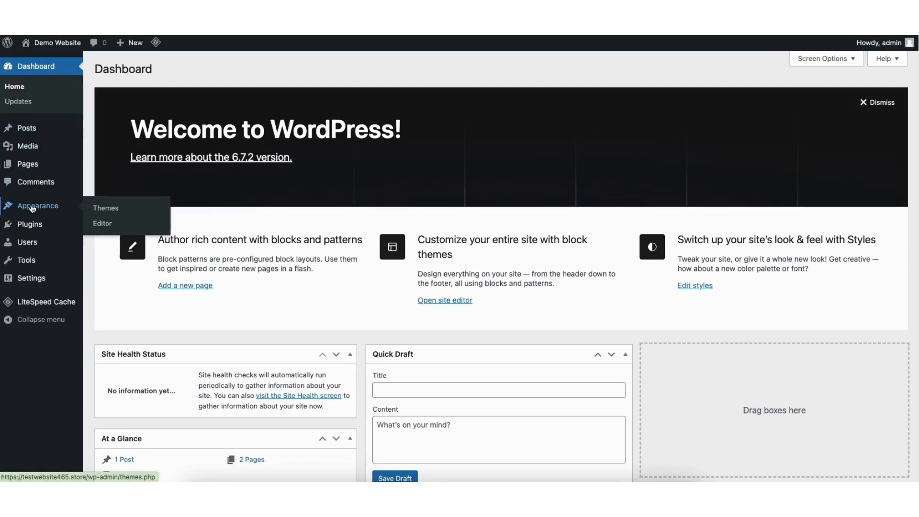
click(111, 210)
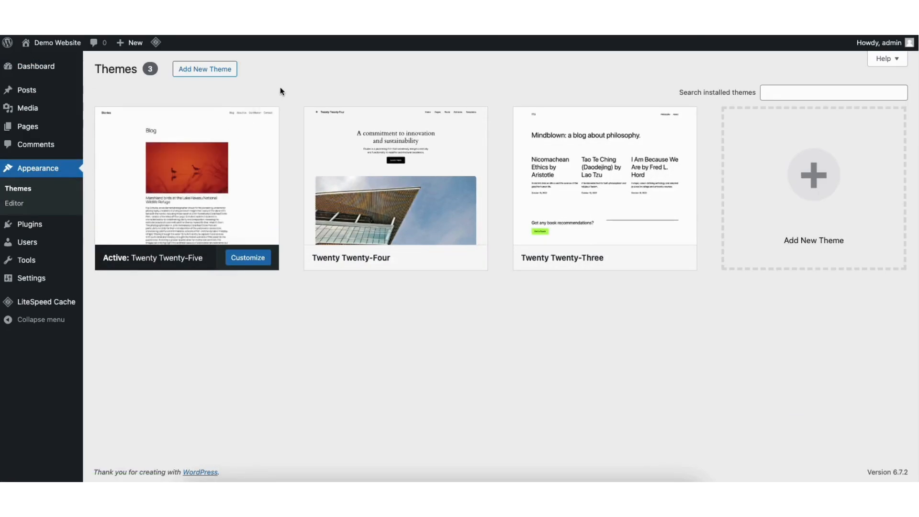
Step: Open Add New Theme and browse the WordPress theme directory
click(786, 204)
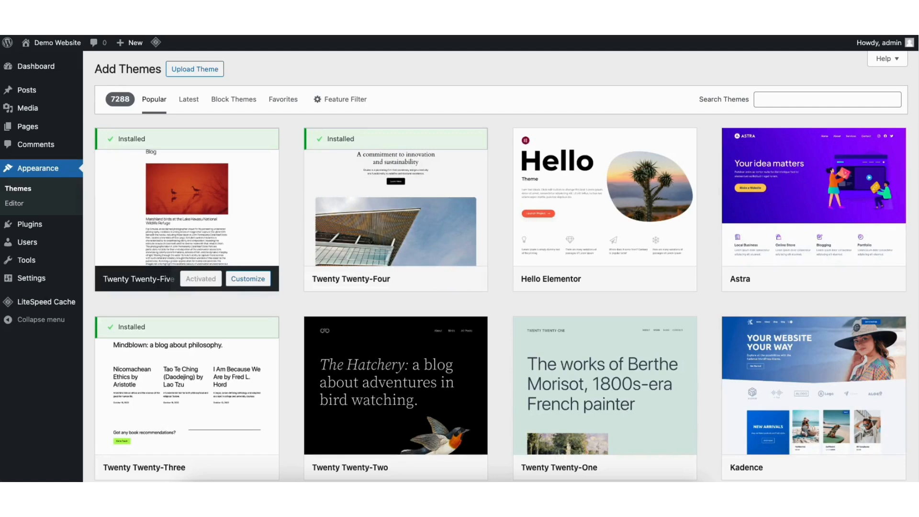
scroll(501, 266, down, 10)
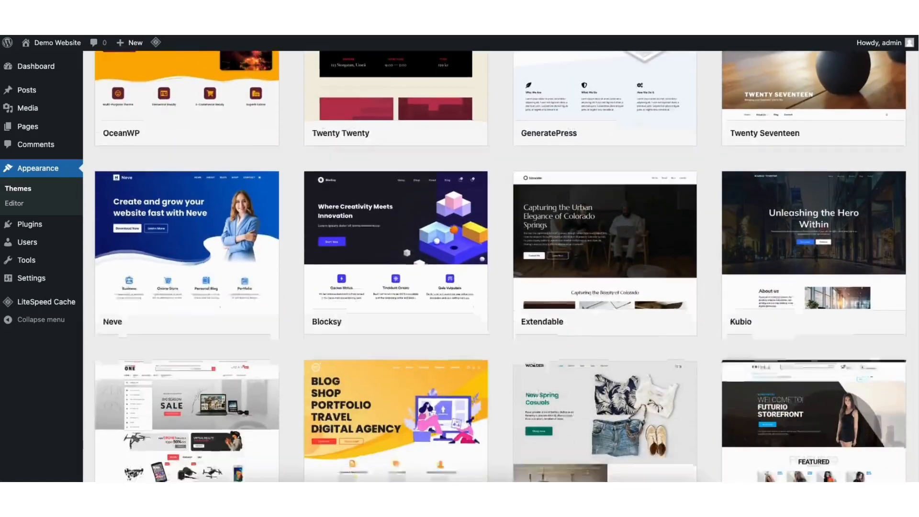
scroll(386, 275, down, 10)
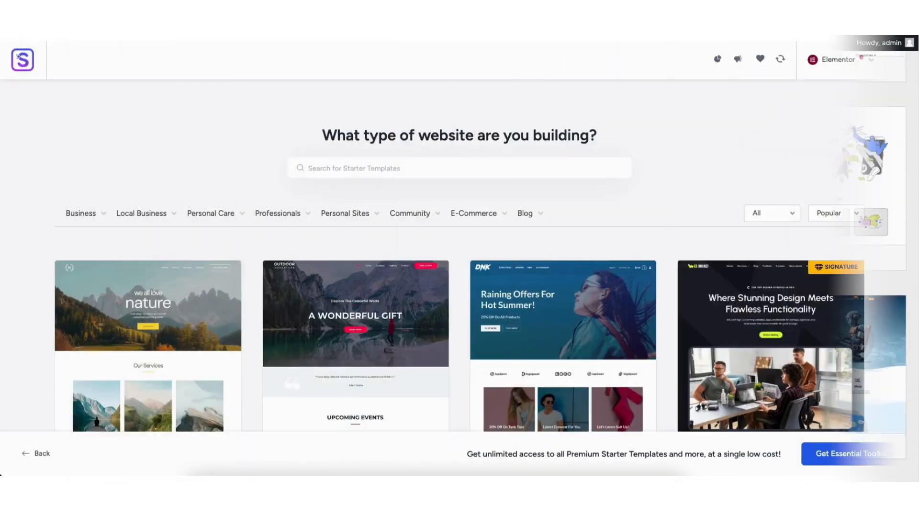
scroll(65, 291, down, 10)
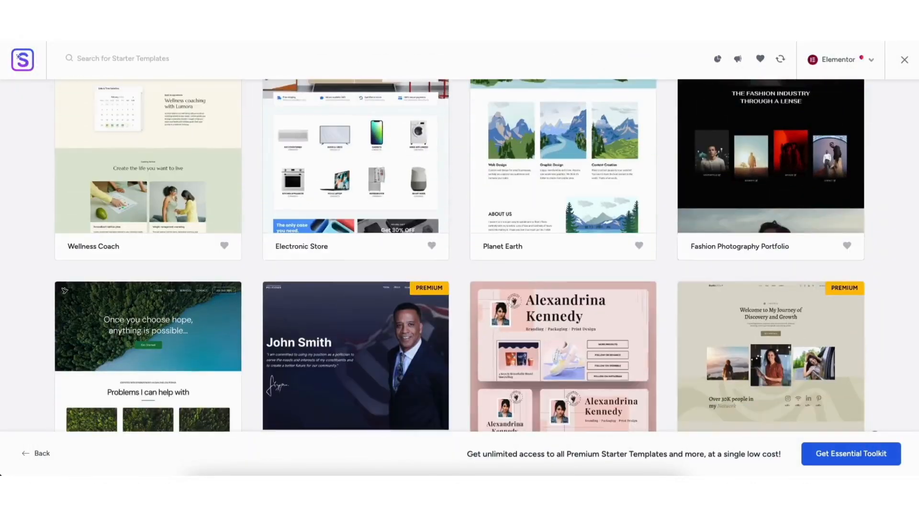
scroll(65, 291, down, 12)
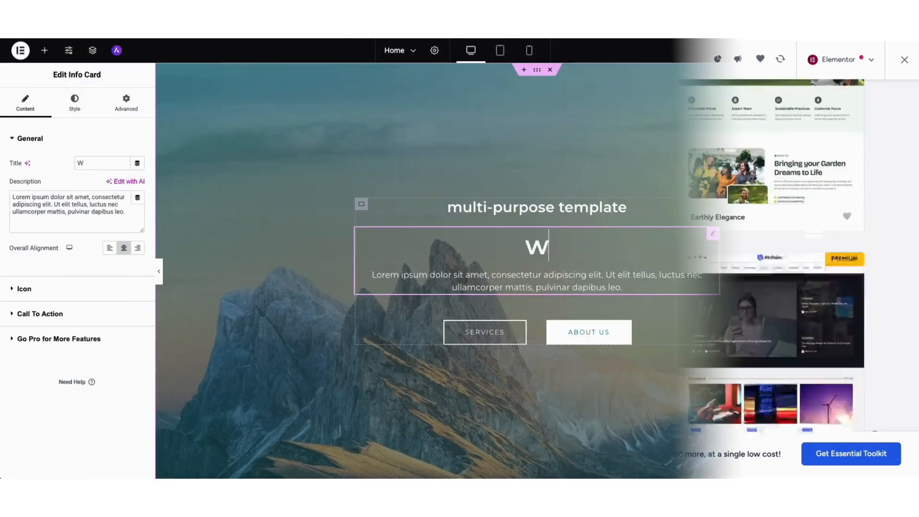
text(ordpres)
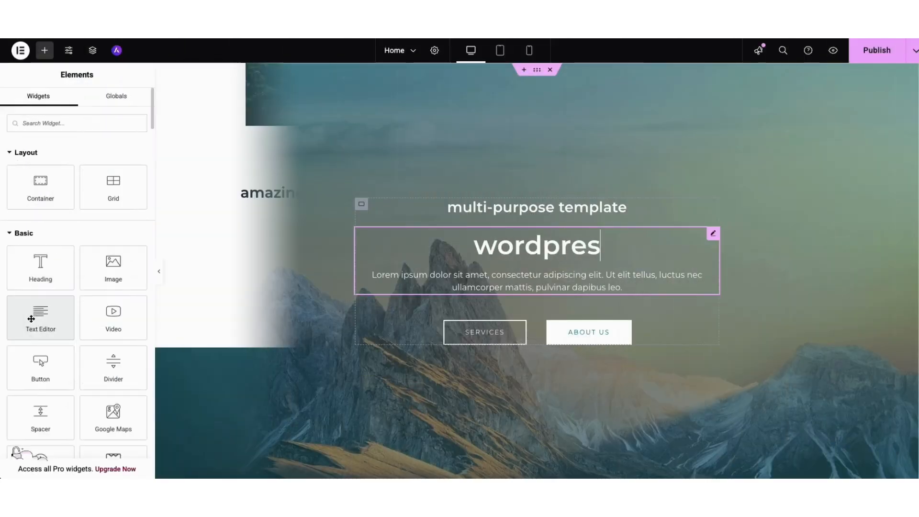
drag(40, 316, 282, 203)
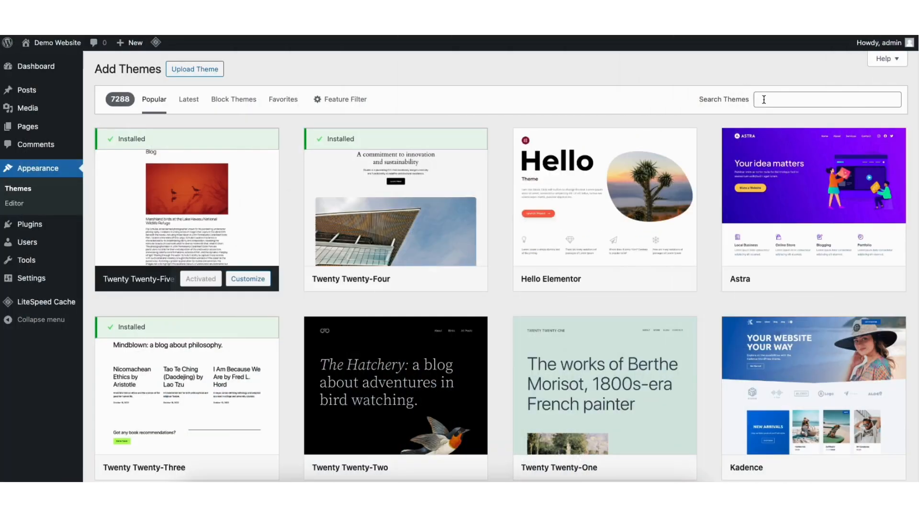
Step: Search for astra, then install and activate the Astra theme
click(764, 99)
text(astra)
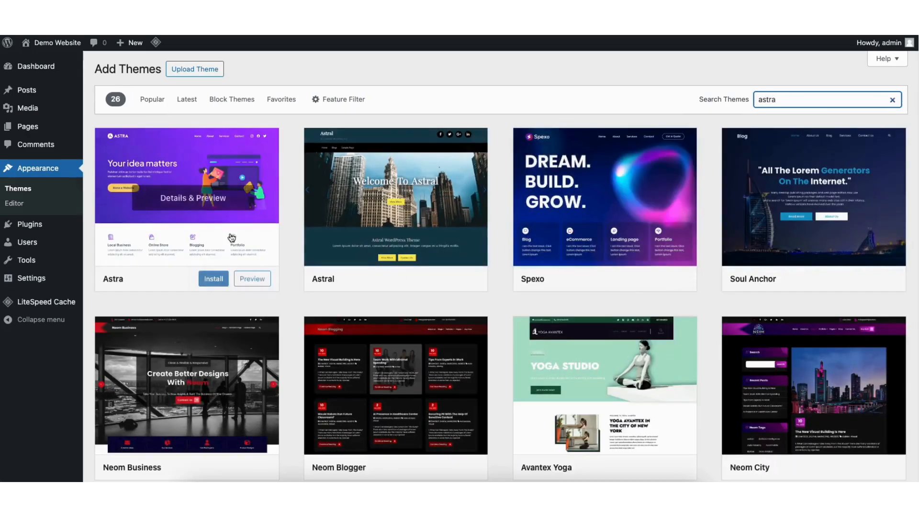
click(196, 278)
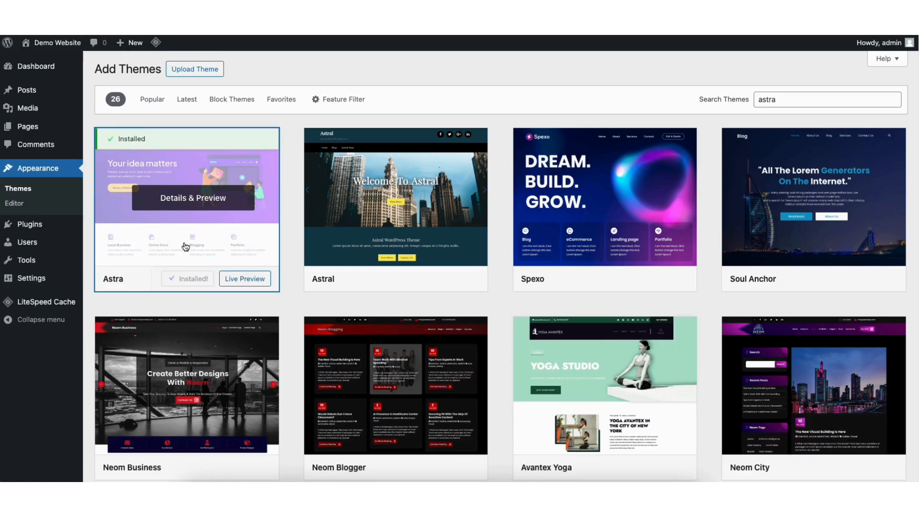
click(193, 280)
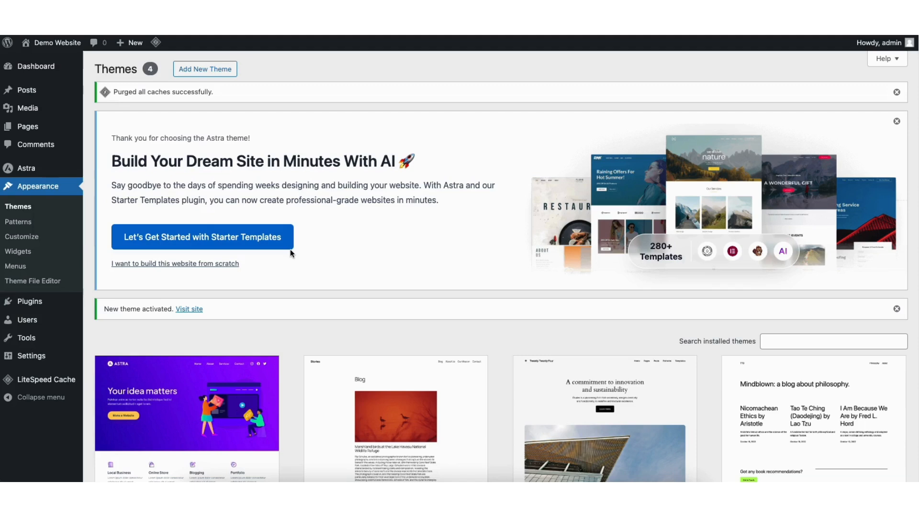
Step: Search the plugin directory for 'starter templates', then install and activate Starter Templates
mouse_move(26, 307)
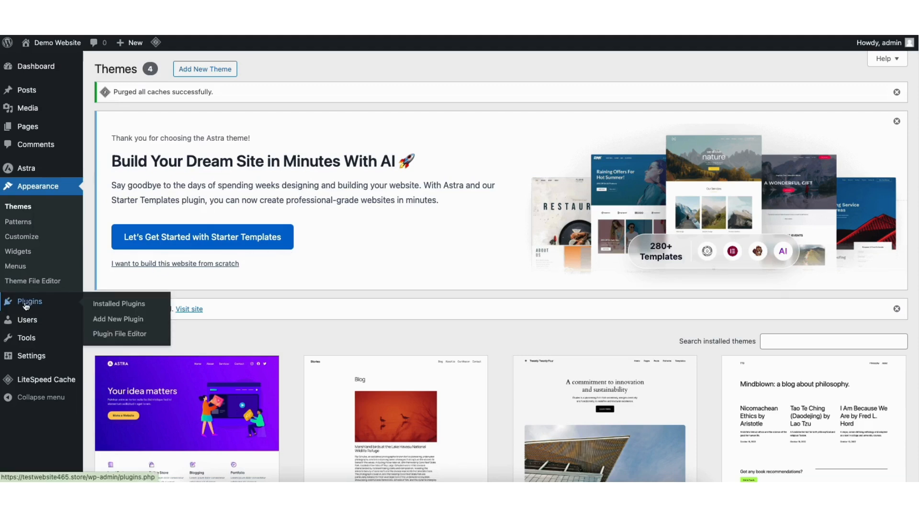
click(126, 322)
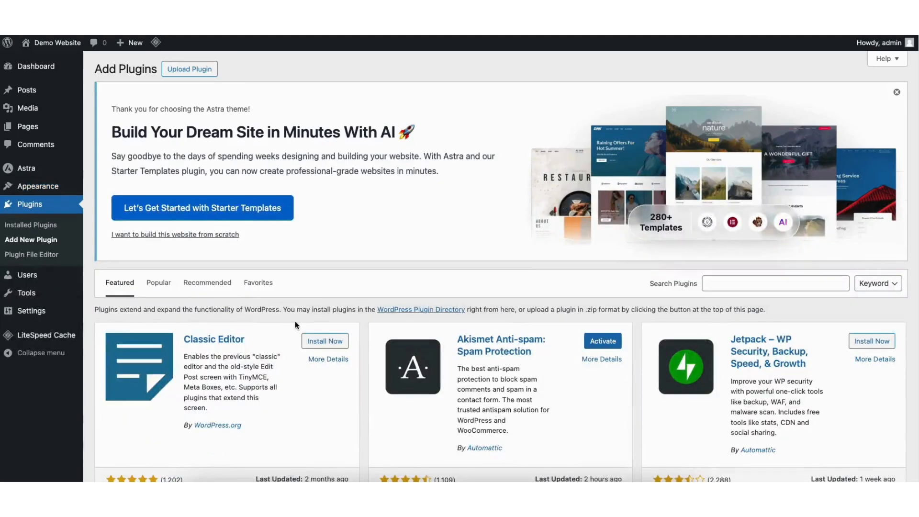
click(728, 282)
text(starter templates)
key(Return)
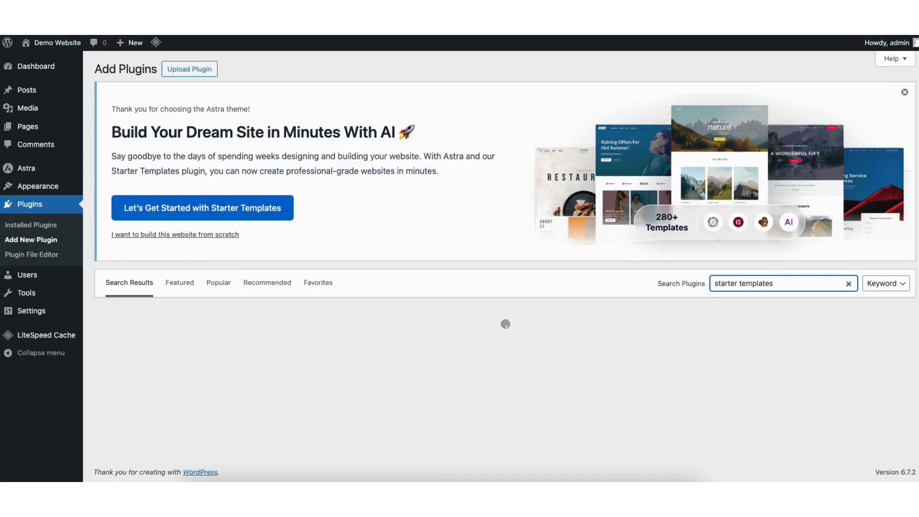
scroll(326, 192, down, 3)
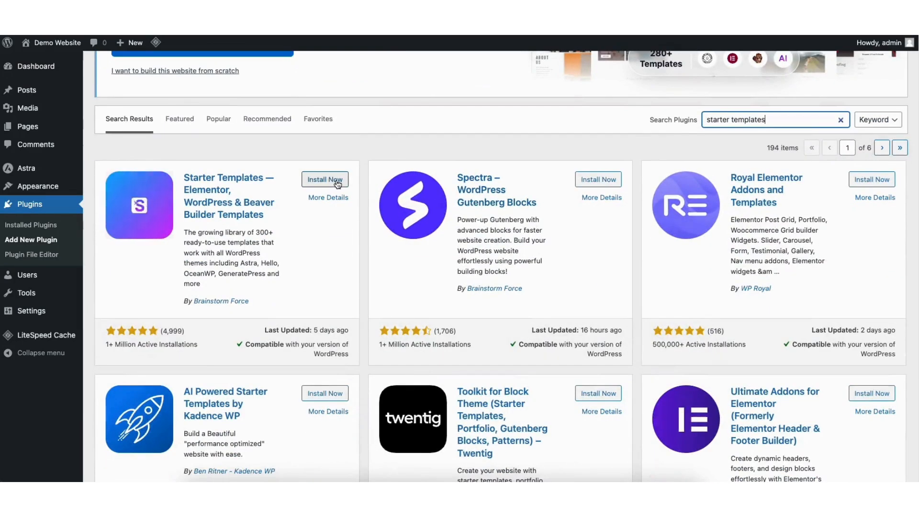
click(312, 181)
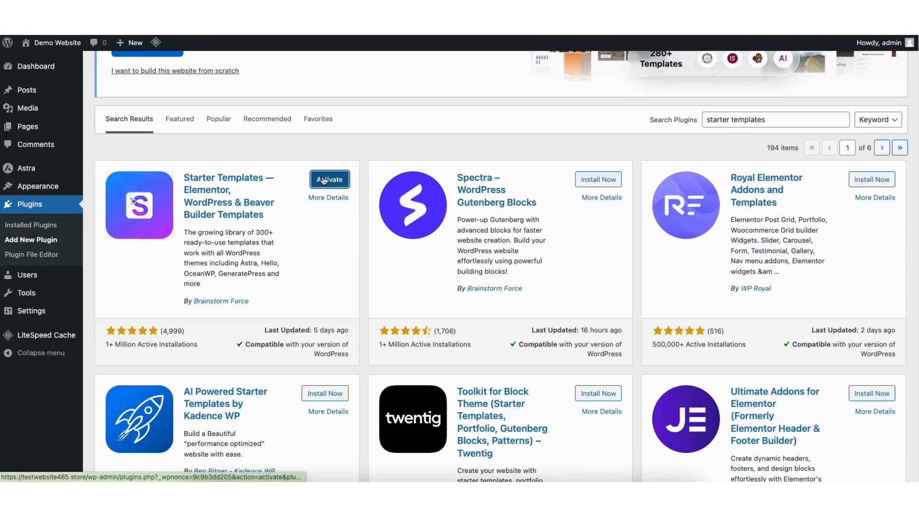
click(323, 180)
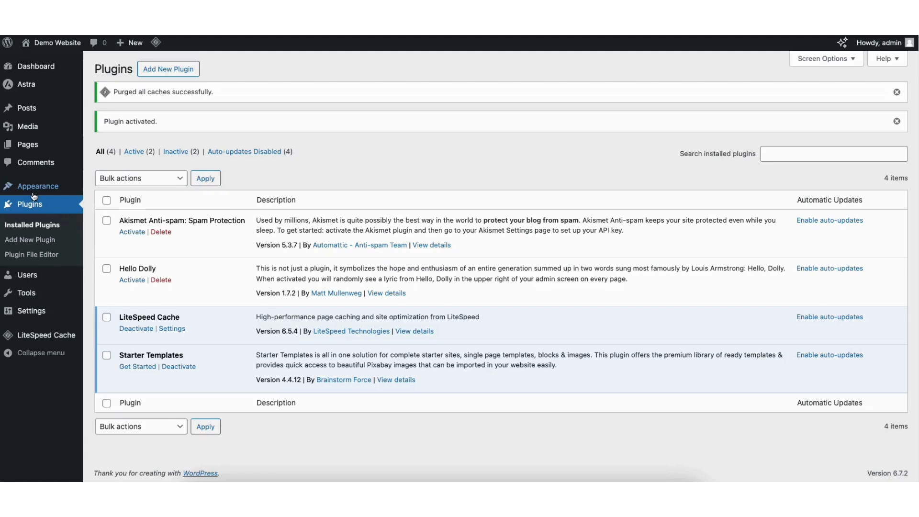
mouse_move(34, 187)
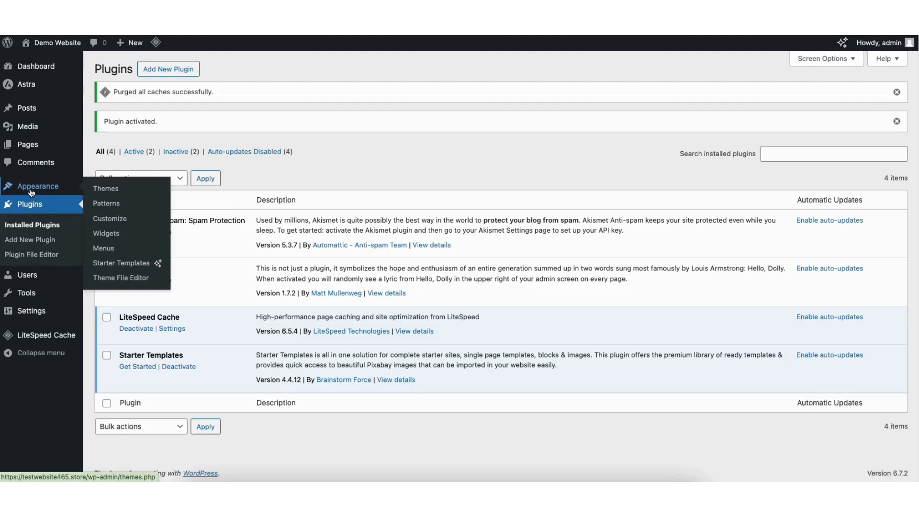
Step: Open the Starter Templates library, filter to Elementor templates, and browse the category dropdowns
click(120, 265)
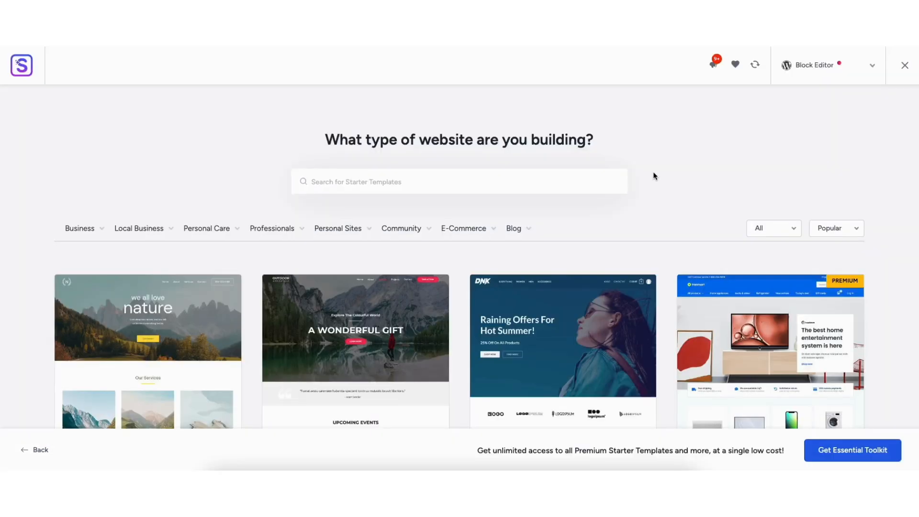
click(811, 69)
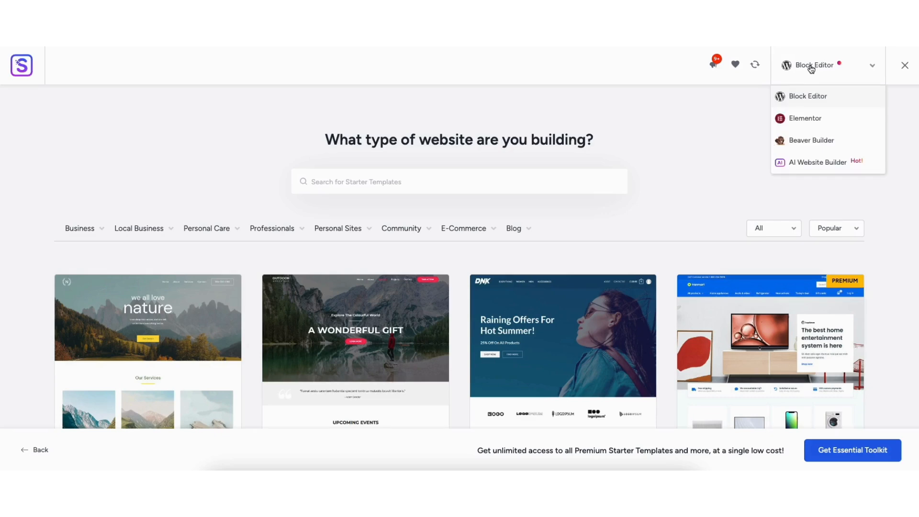
click(803, 118)
scroll(460, 268, down, 6)
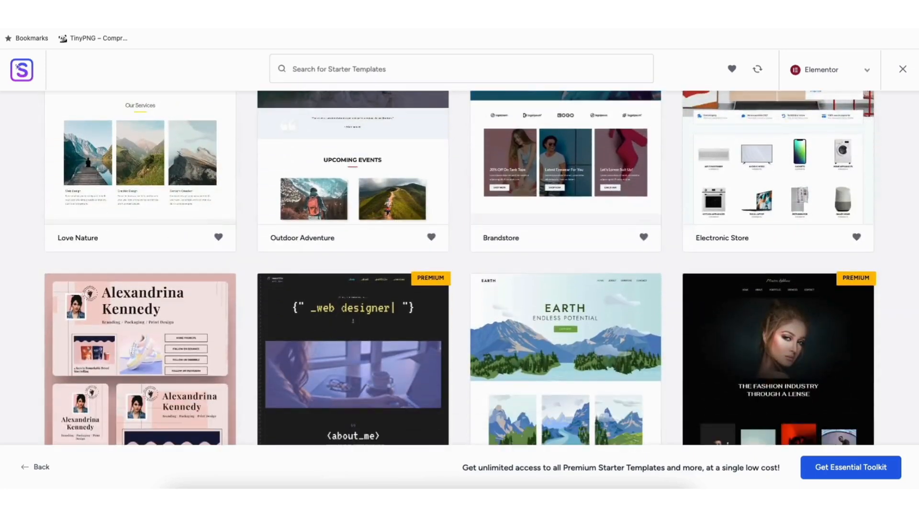
scroll(460, 269, down, 11)
scroll(460, 268, down, 2)
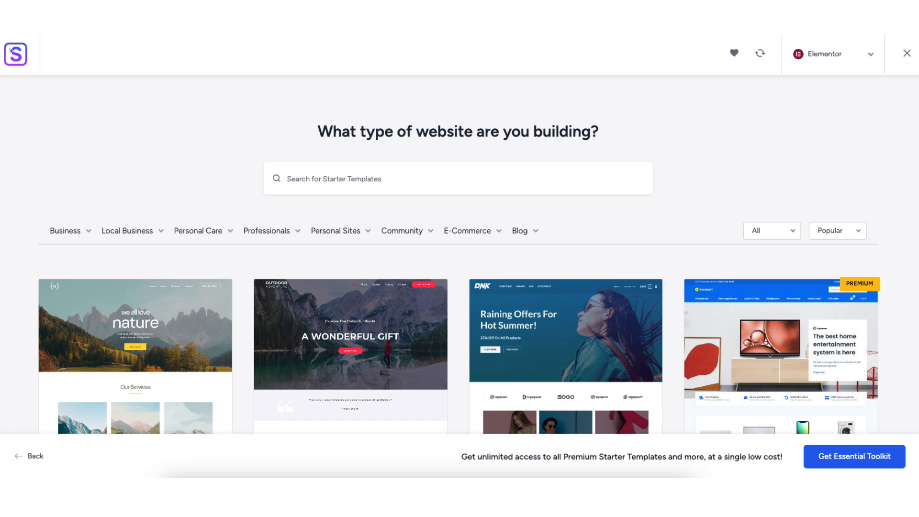
mouse_move(114, 235)
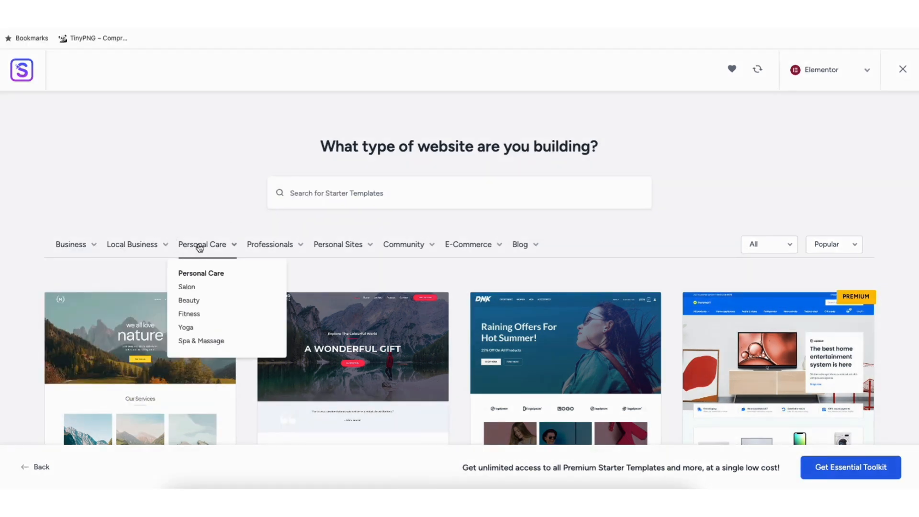
mouse_move(277, 250)
mouse_move(335, 249)
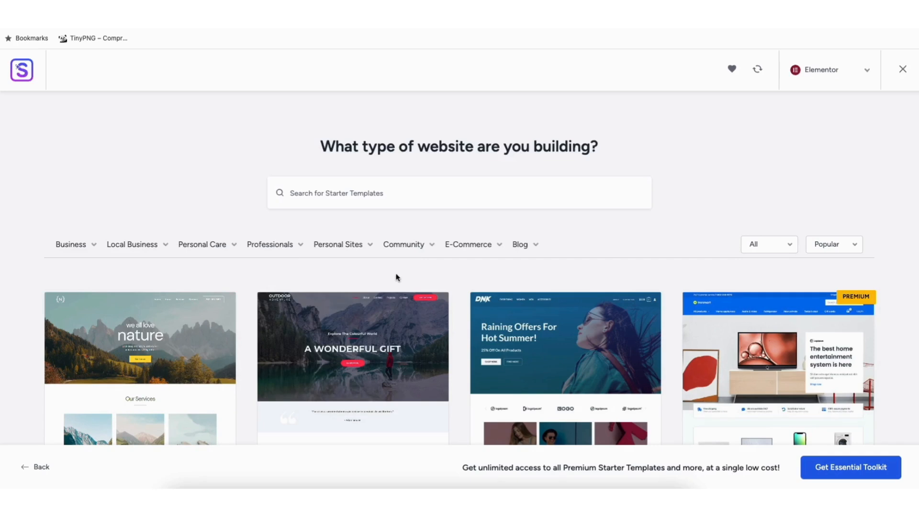
Step: Preview the Love Nature template, then close the preview
click(135, 353)
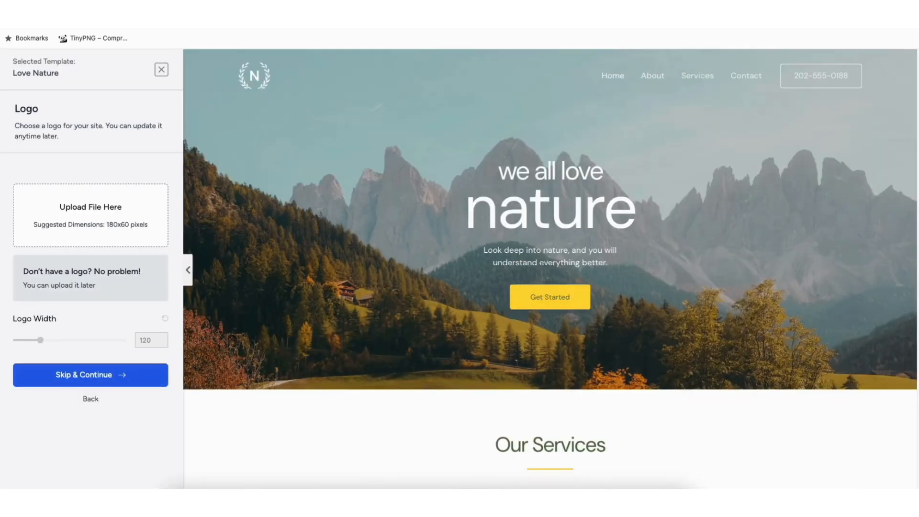
scroll(550, 269, down, 8)
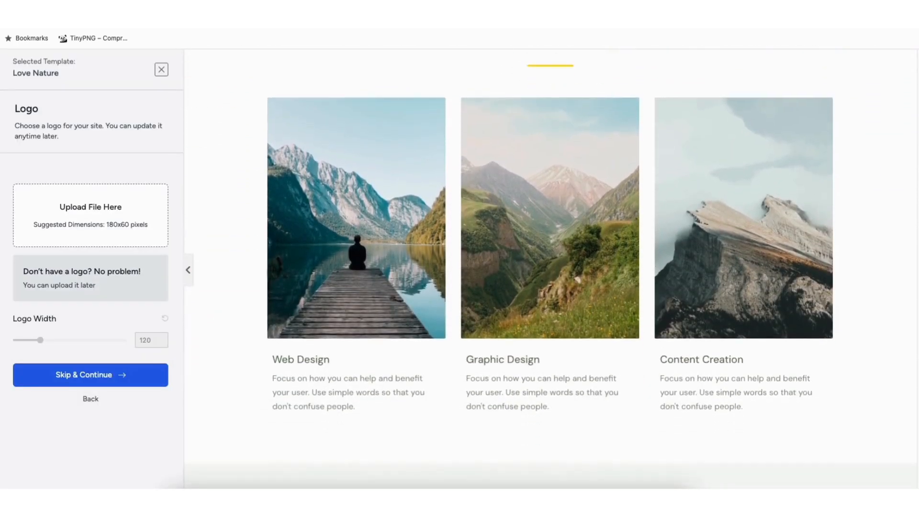
drag(918, 175, 918, 230)
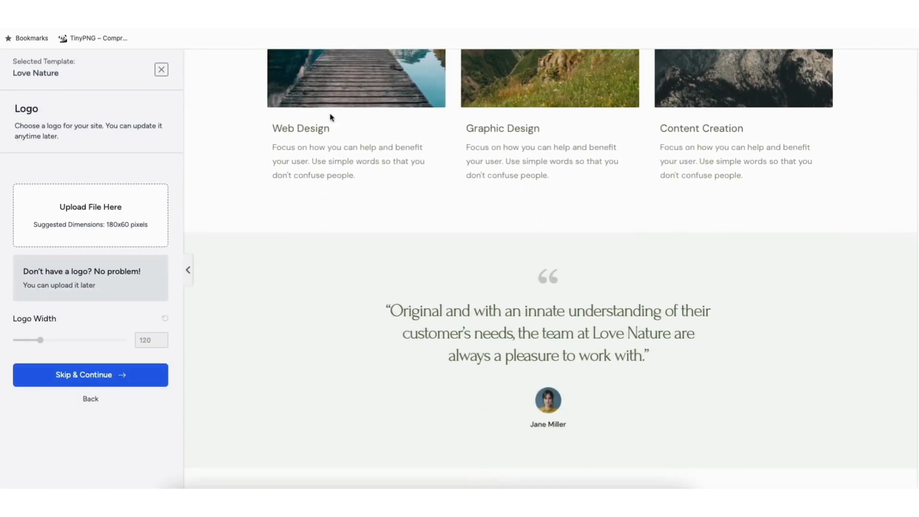
click(163, 71)
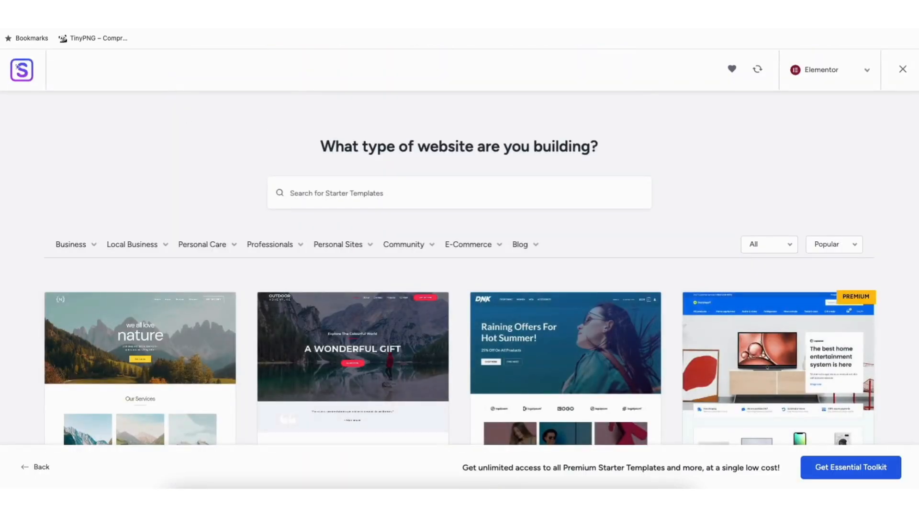
Step: Scroll through the template grid and search the templates for 'mountain'
scroll(54, 383, down, 8)
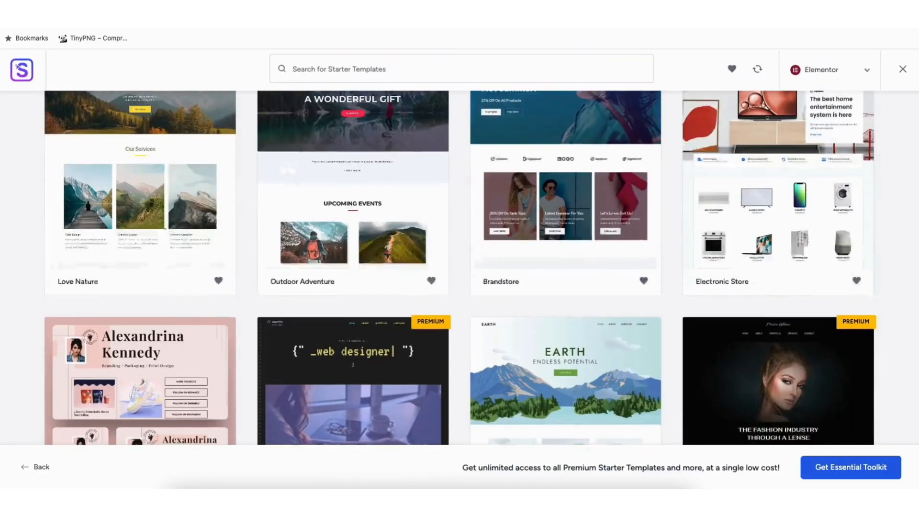
scroll(54, 383, down, 10)
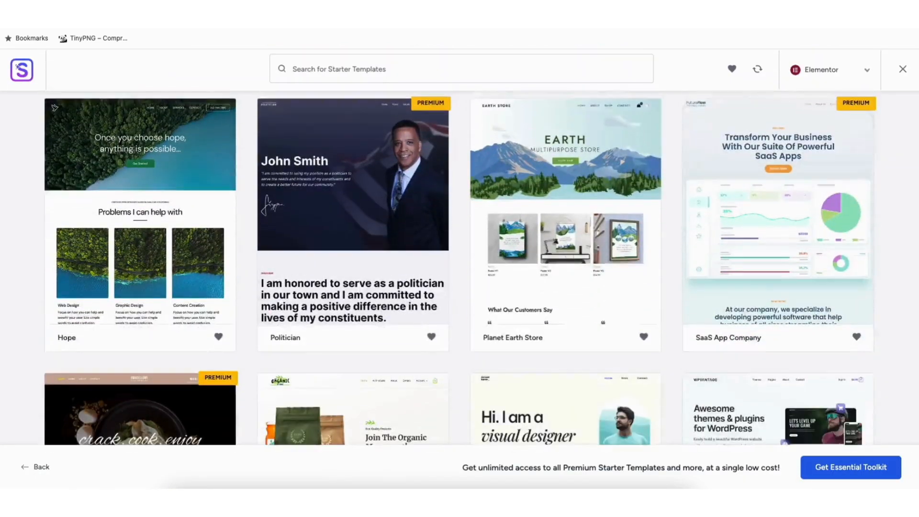
scroll(460, 268, down, 9)
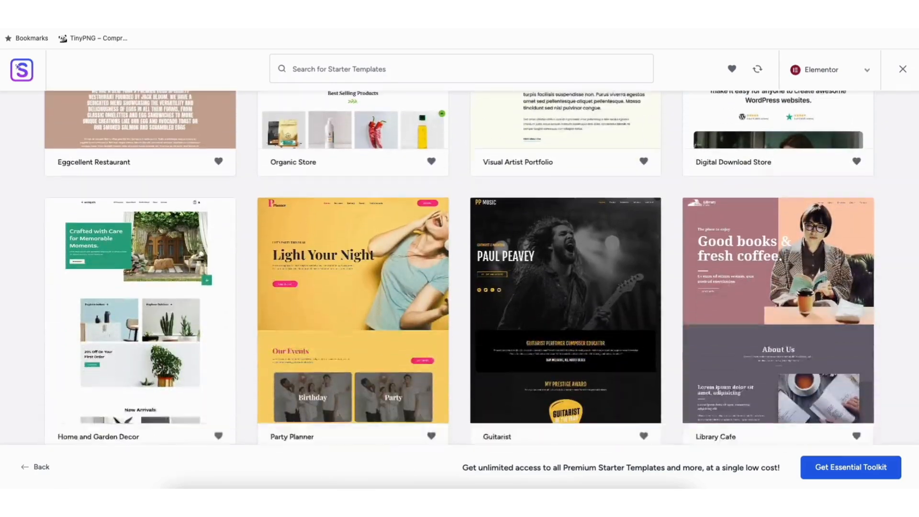
scroll(460, 268, down, 14)
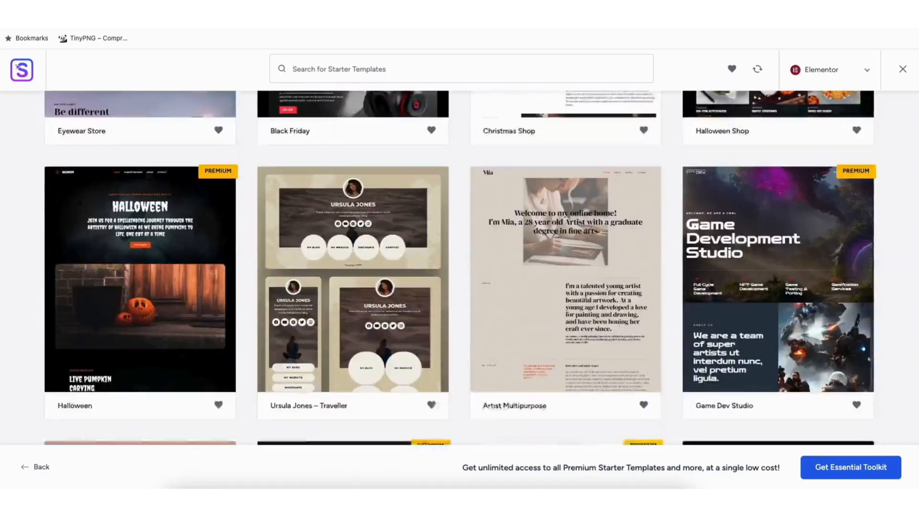
scroll(459, 268, down, 14)
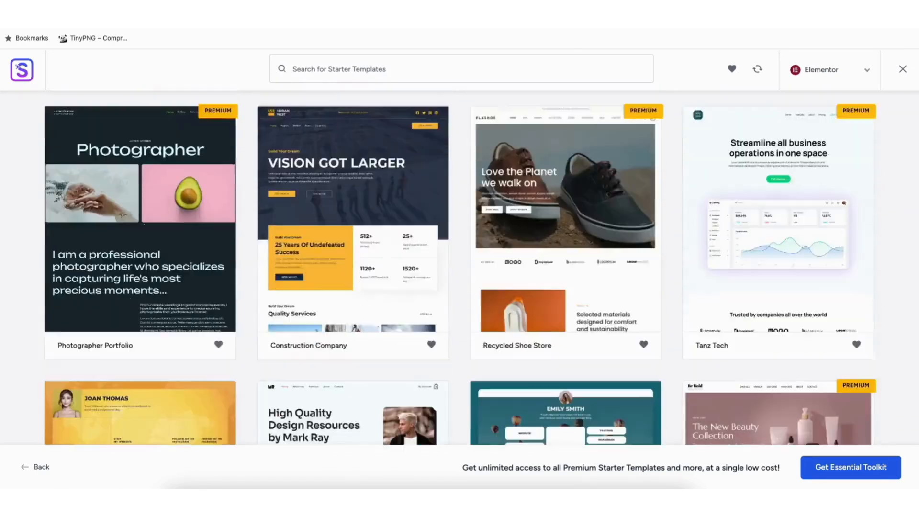
scroll(460, 268, down, 9)
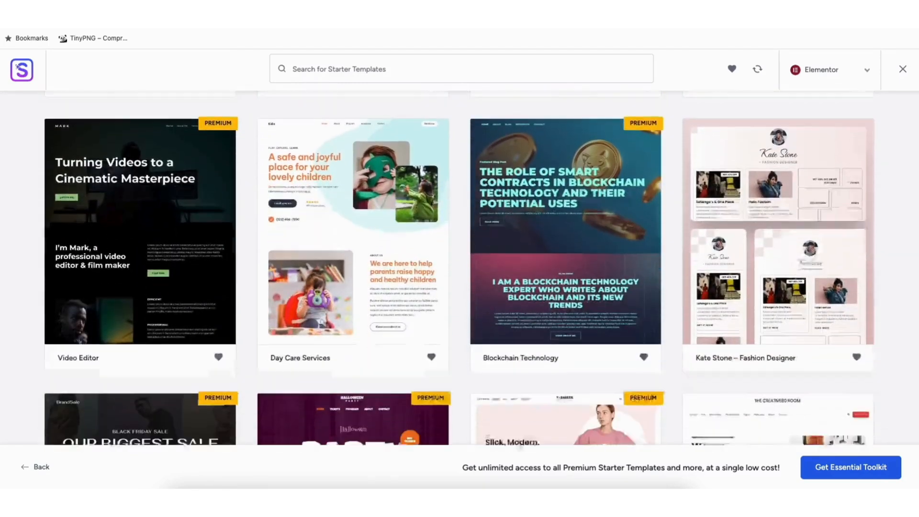
scroll(460, 268, down, 9)
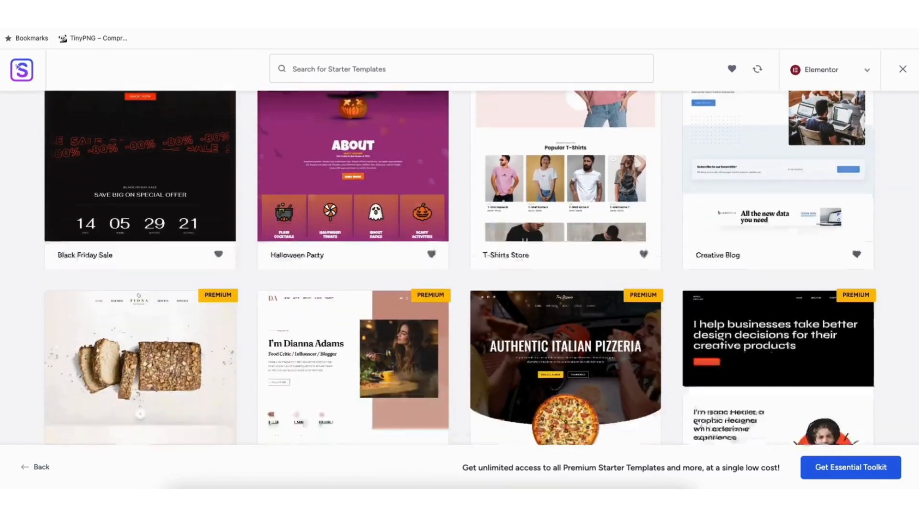
scroll(459, 268, down, 5)
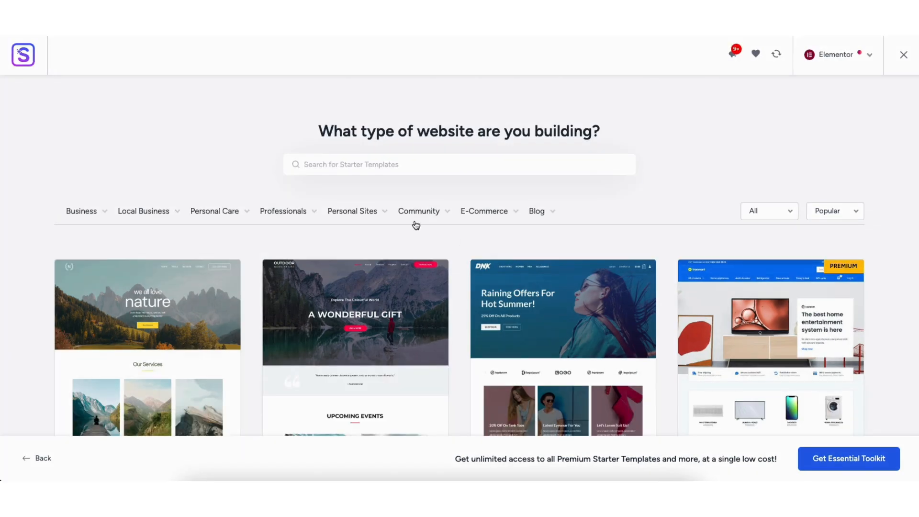
text(mountain)
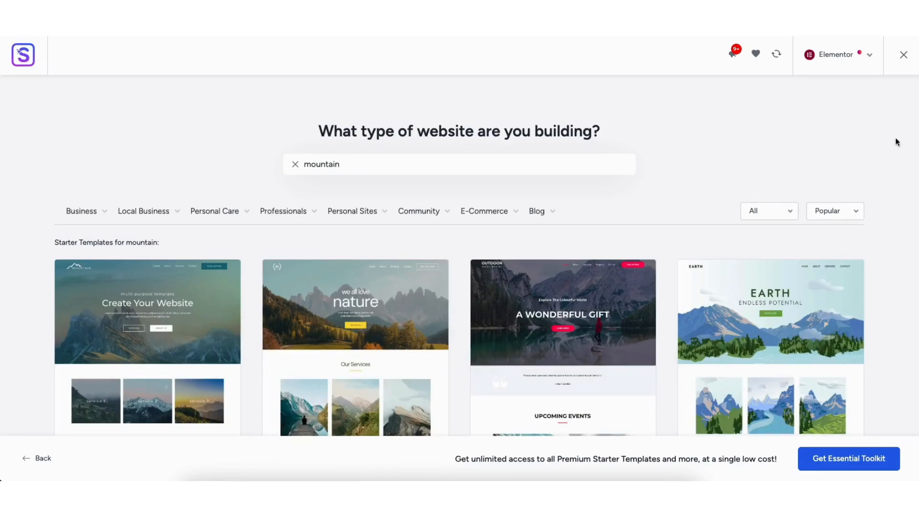
scroll(918, 129, down, 3)
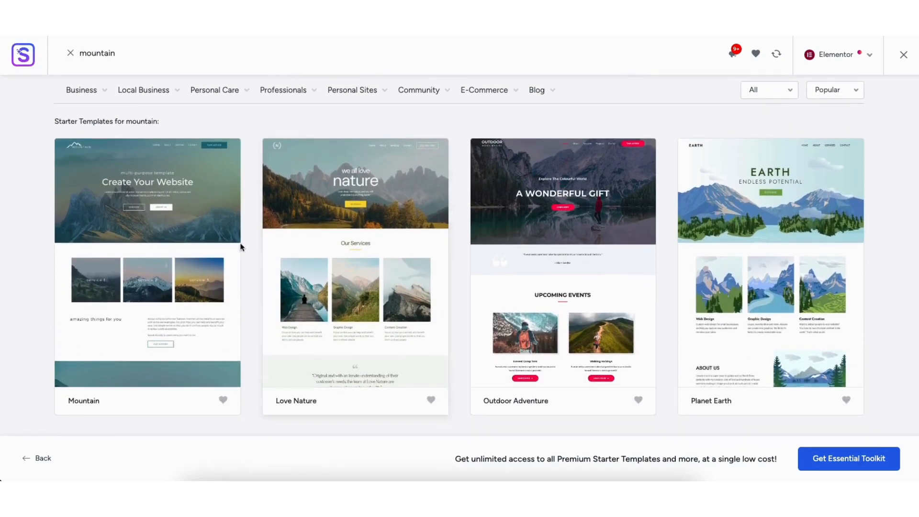
Step: Choose the Mountain template, sample several colour palettes, then keep the Original palette and continue
click(120, 266)
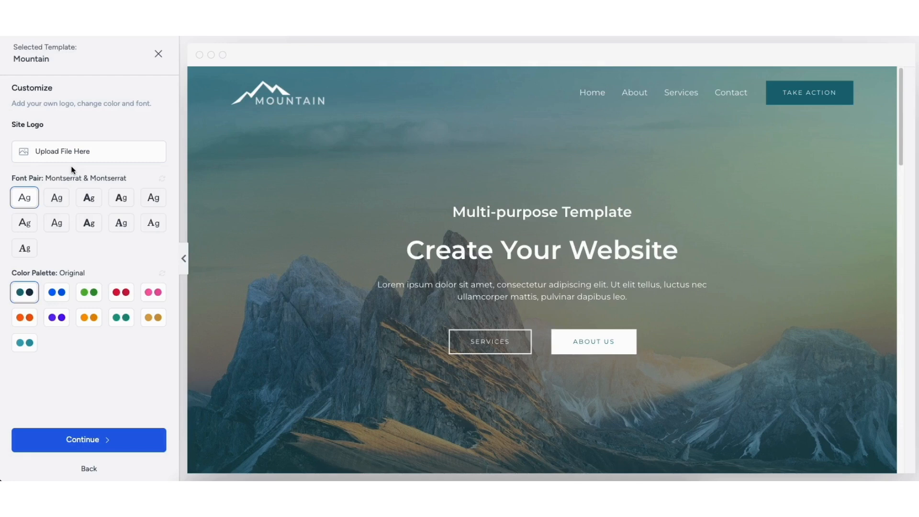
click(56, 296)
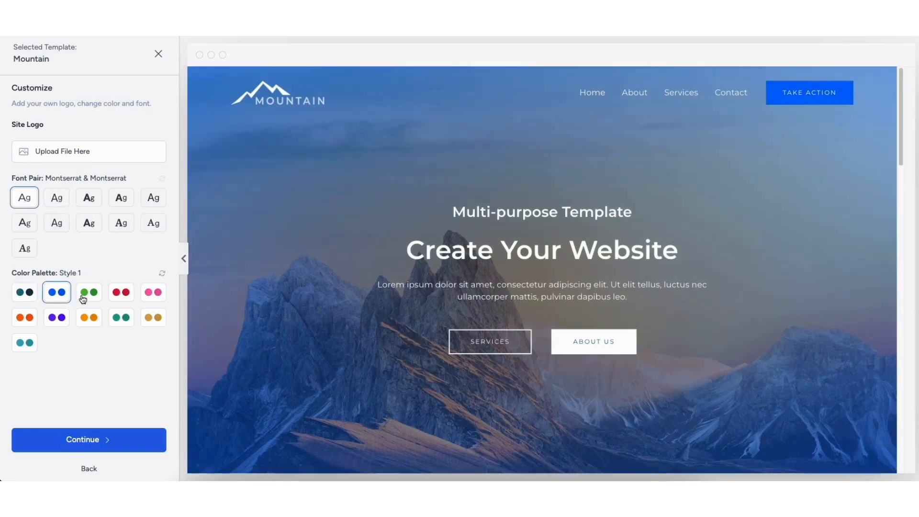
click(83, 297)
click(121, 293)
click(154, 293)
click(152, 318)
click(113, 320)
click(88, 318)
click(57, 319)
click(24, 318)
click(25, 340)
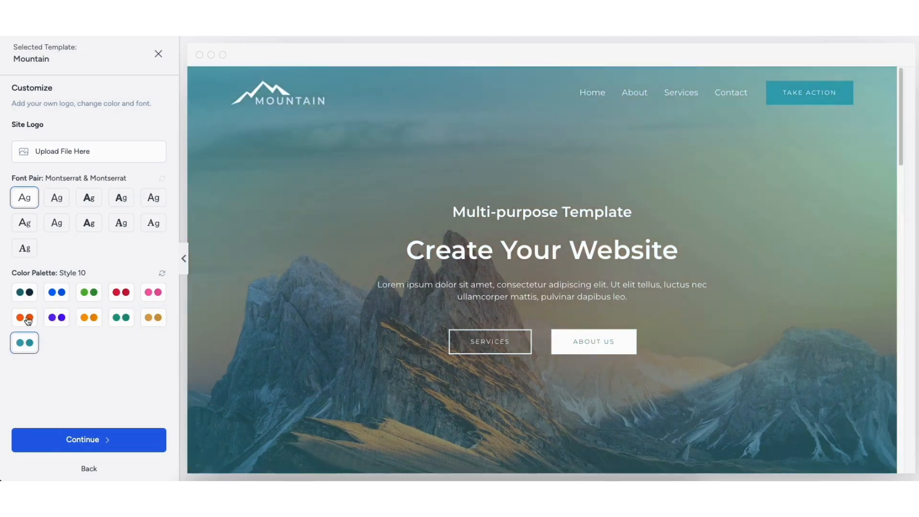
click(23, 293)
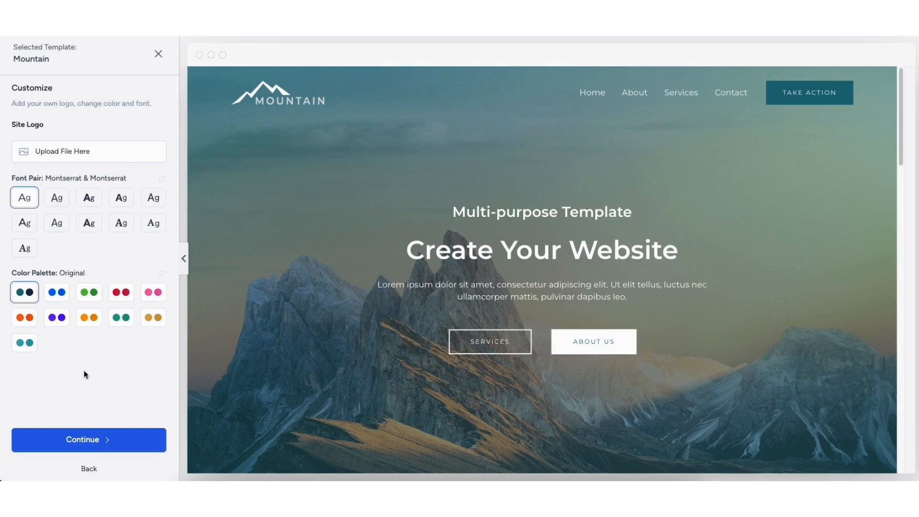
click(96, 442)
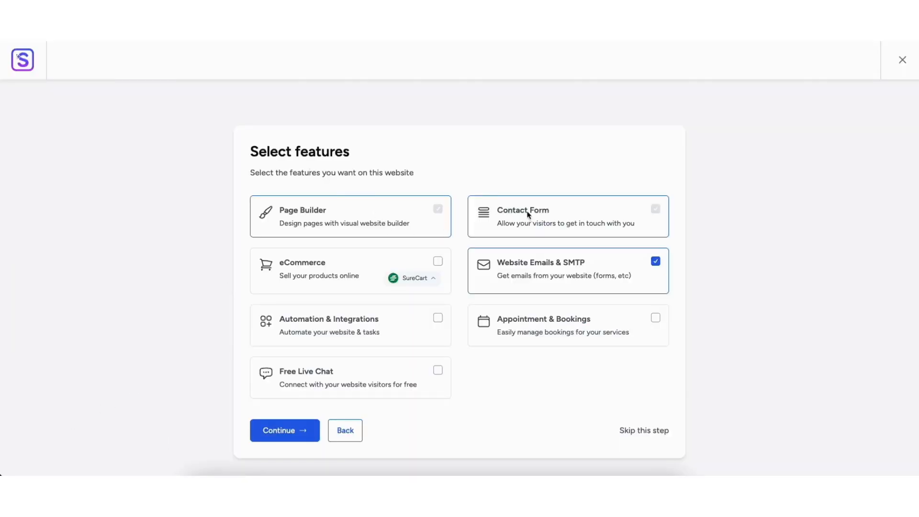
Step: Tick Website Emails & SMTP and skip past the features step
click(656, 266)
click(630, 431)
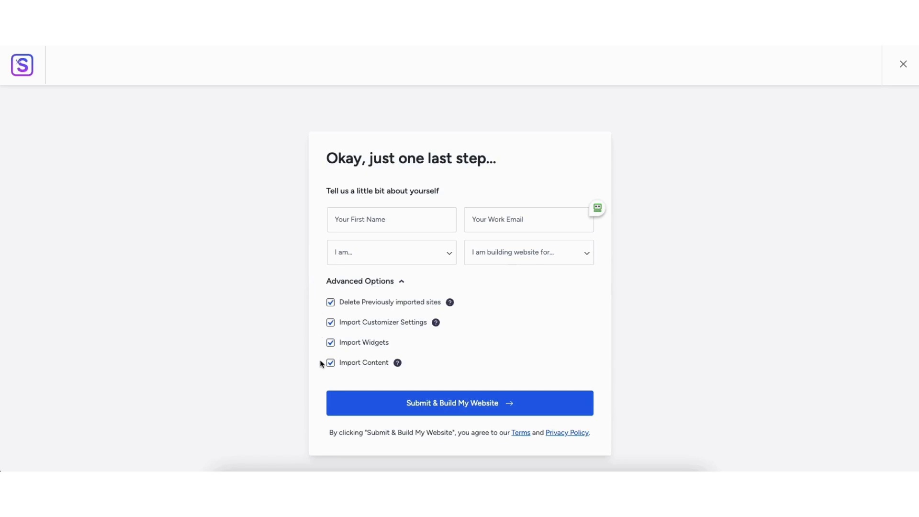
Step: Build the Mountain site and view its live homepage hero, services and Call To Action sections
click(452, 405)
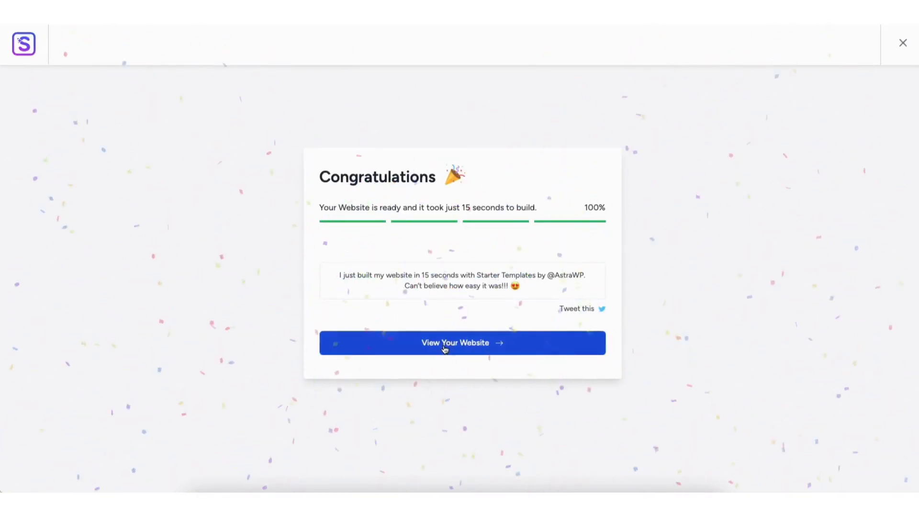
click(444, 345)
scroll(917, 164, down, 8)
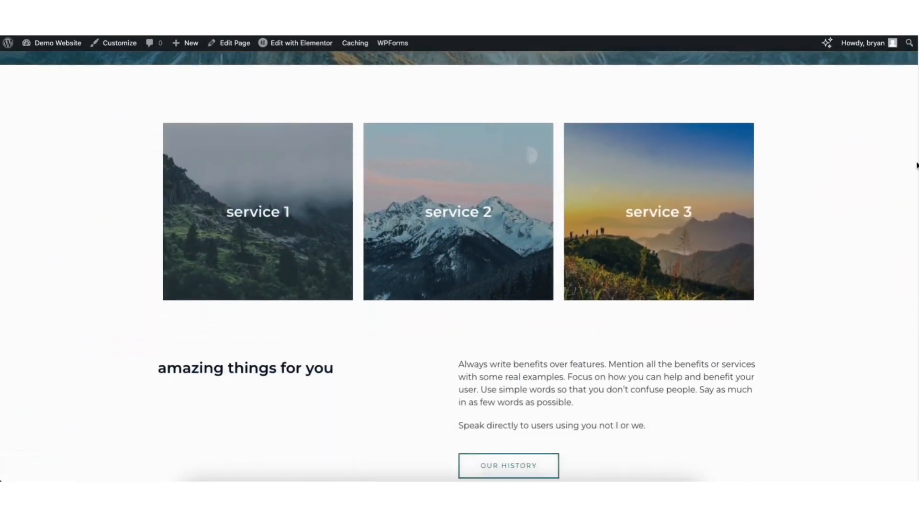
scroll(917, 164, down, 9)
scroll(648, 230, down, 3)
Step: Open the home page in Elementor and replace the hero heading with 'wordpress tutorial'
mouse_move(291, 45)
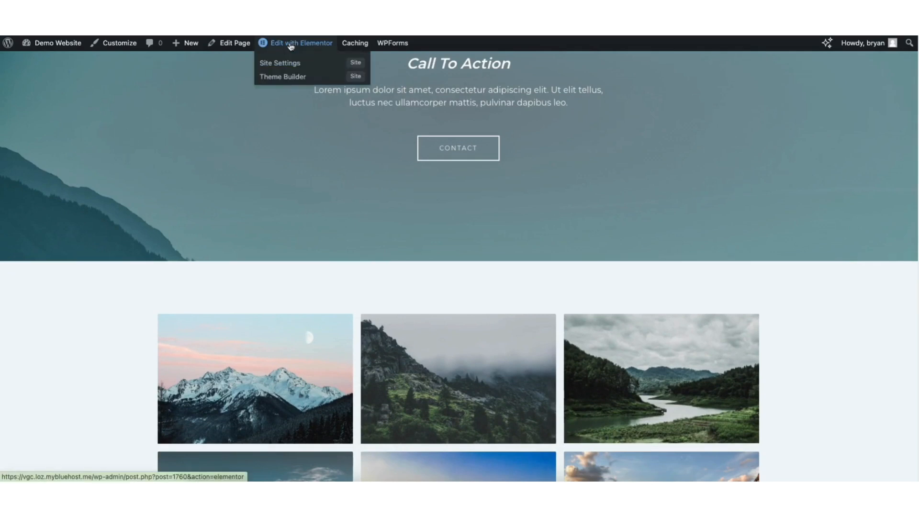
click(292, 44)
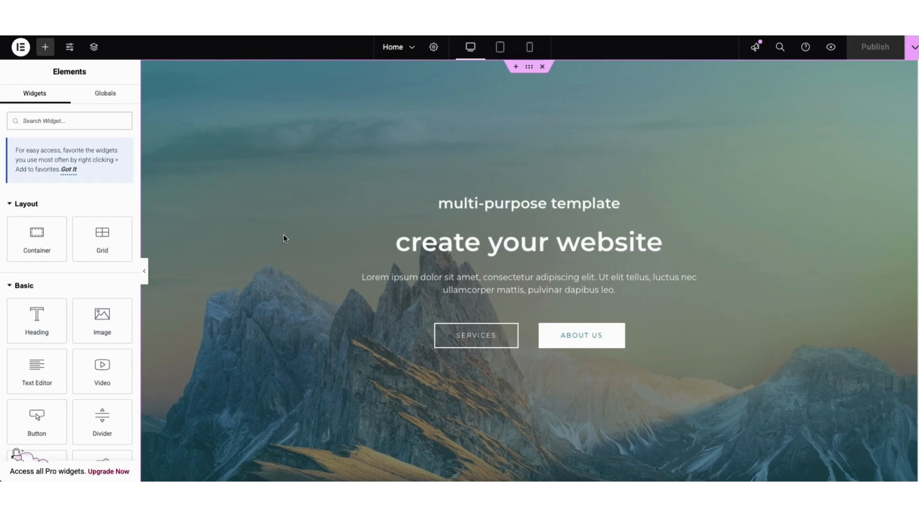
click(474, 250)
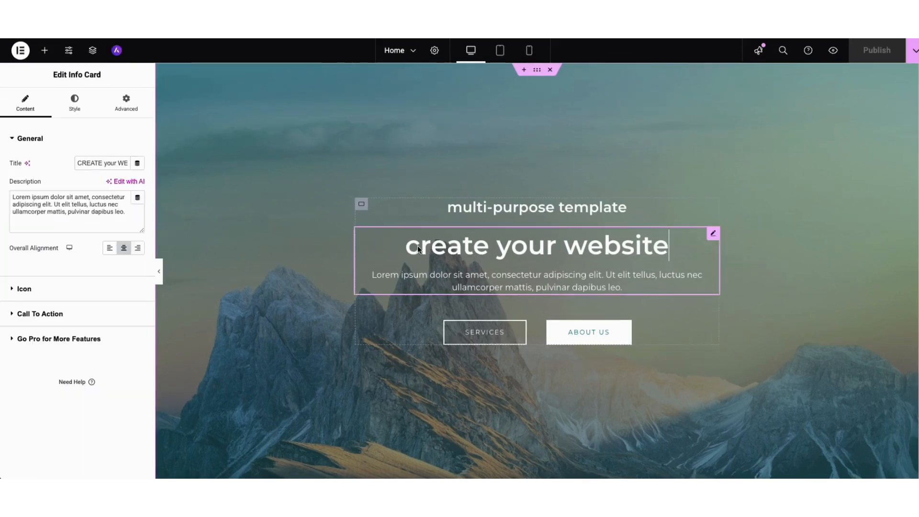
double_click(474, 250)
drag(483, 253, 675, 247)
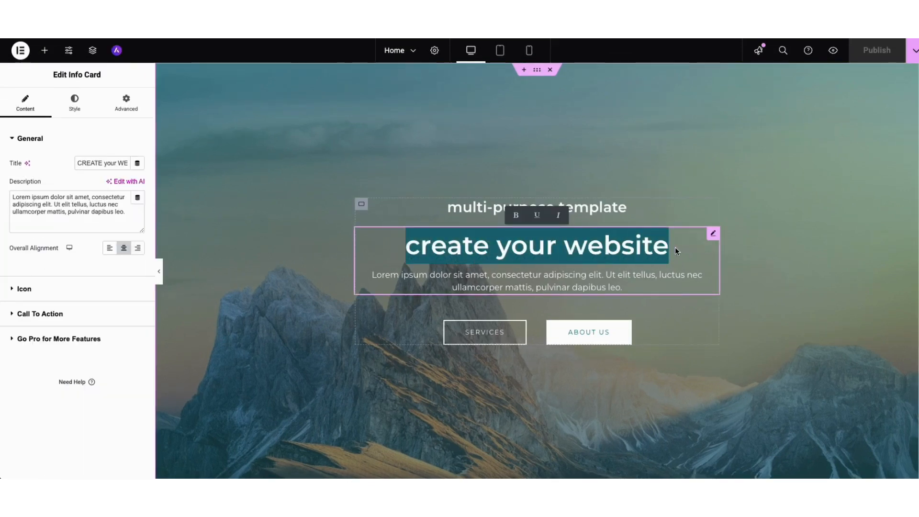
text(wordpress tutorial)
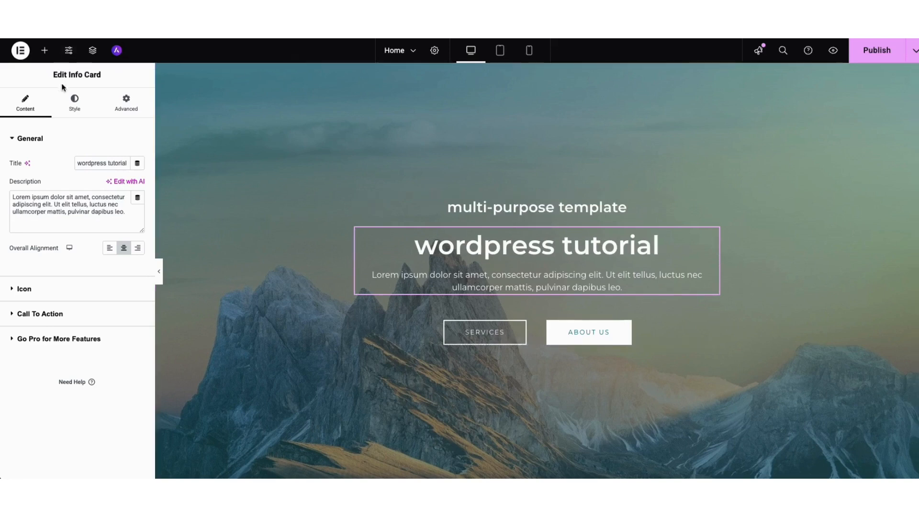
click(73, 107)
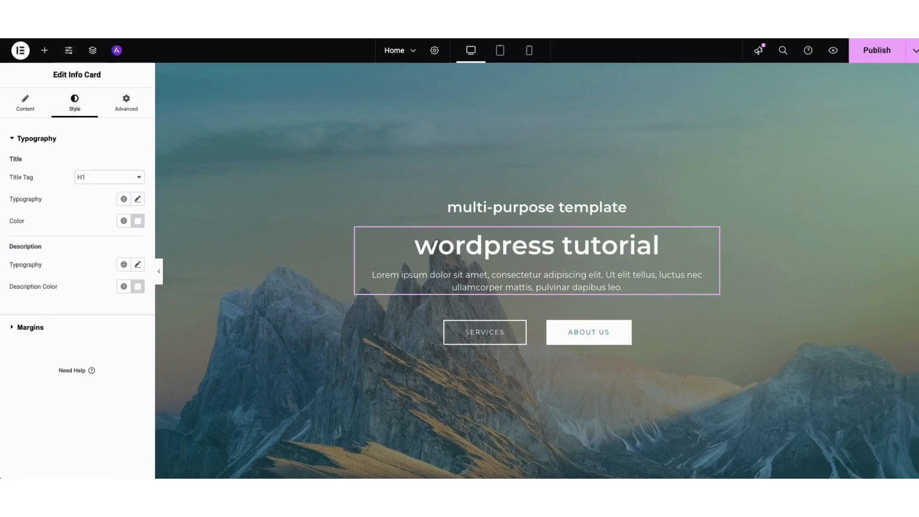
scroll(895, 148, down, 10)
Step: Add a Text Editor paragraph under 'amazing things for you' and select the service 1 card container
scroll(866, 223, up, 2)
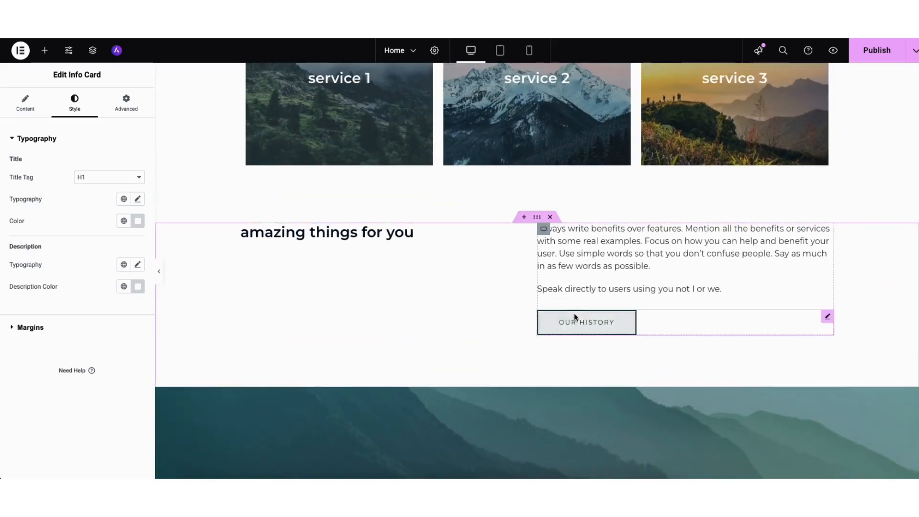
mouse_move(827, 317)
mouse_down()
mouse_move(723, 239)
mouse_move(755, 242)
mouse_up()
drag(827, 283, 689, 326)
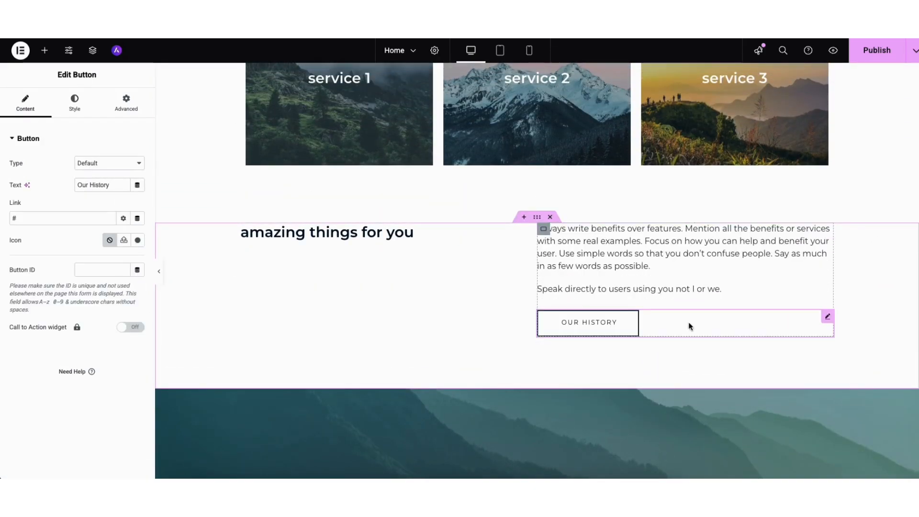
click(44, 50)
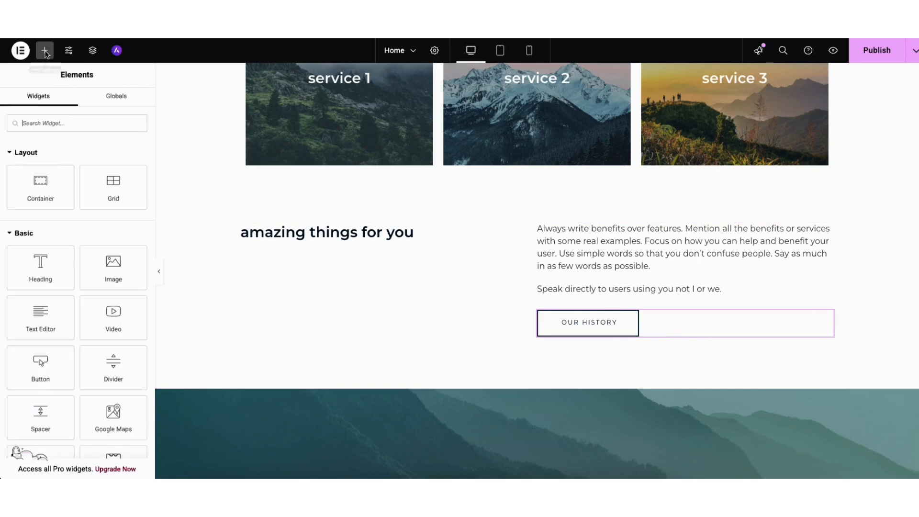
drag(41, 316, 329, 236)
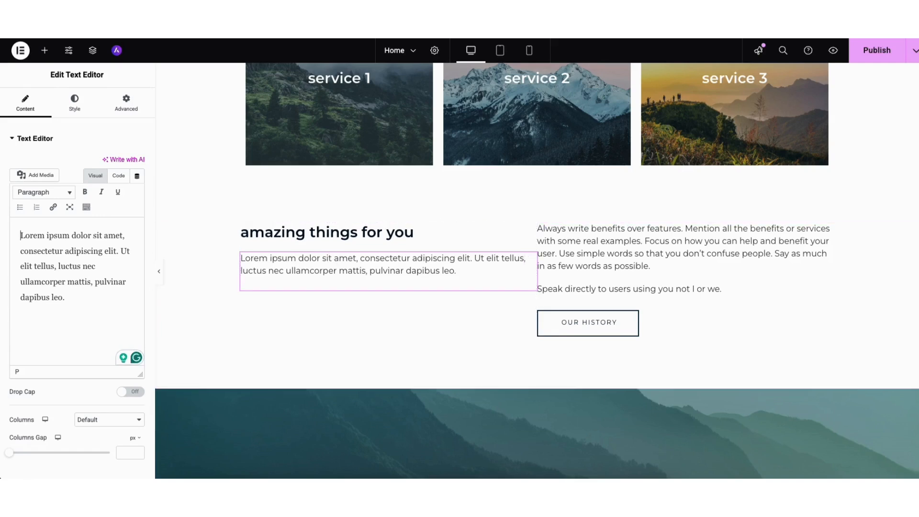
scroll(632, 196, up, 3)
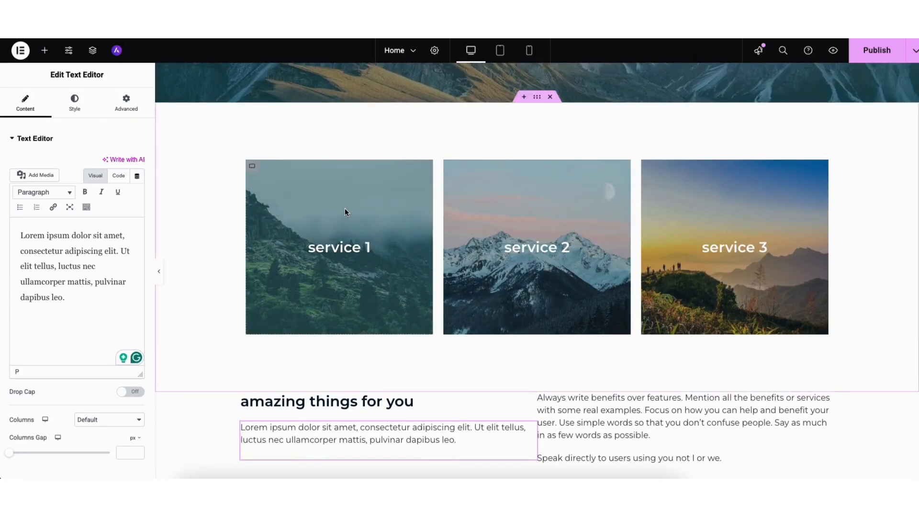
scroll(261, 171, down, 1)
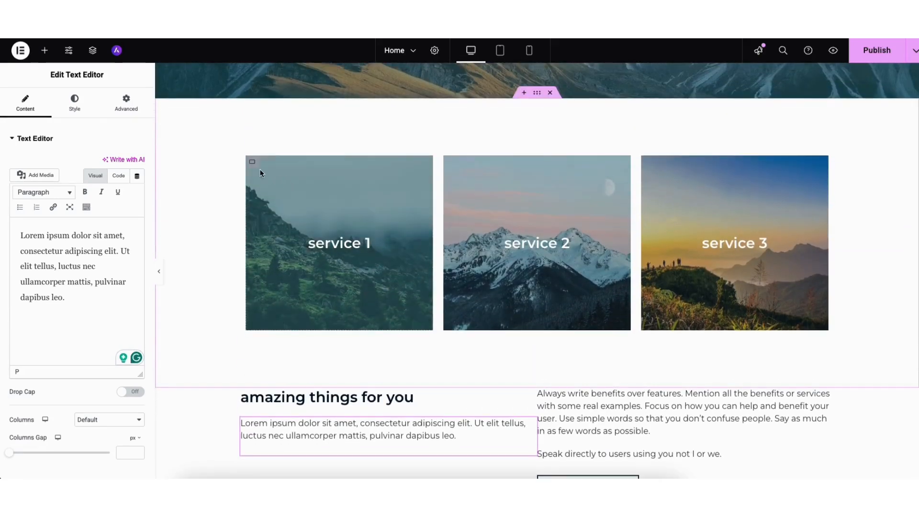
click(253, 162)
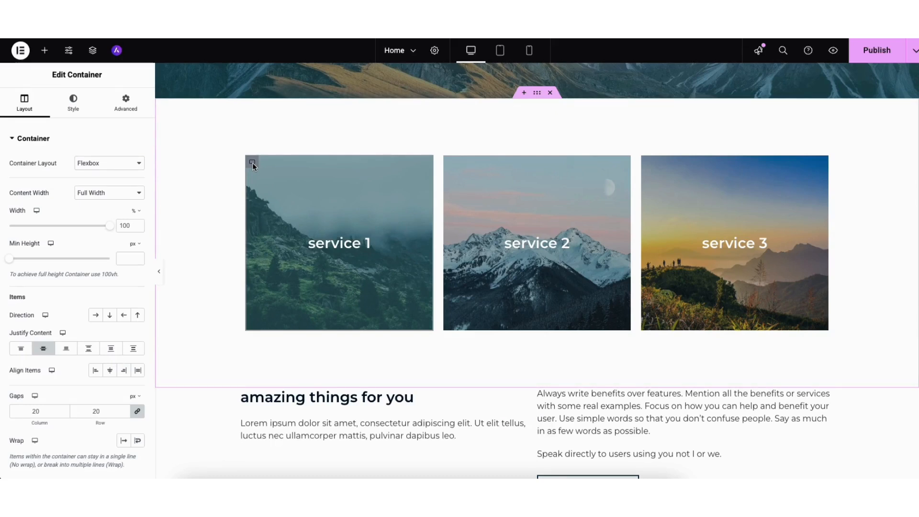
Step: Switch the card to its Style settings, scroll to the empty container, and open the template library
click(72, 102)
mouse_move(57, 270)
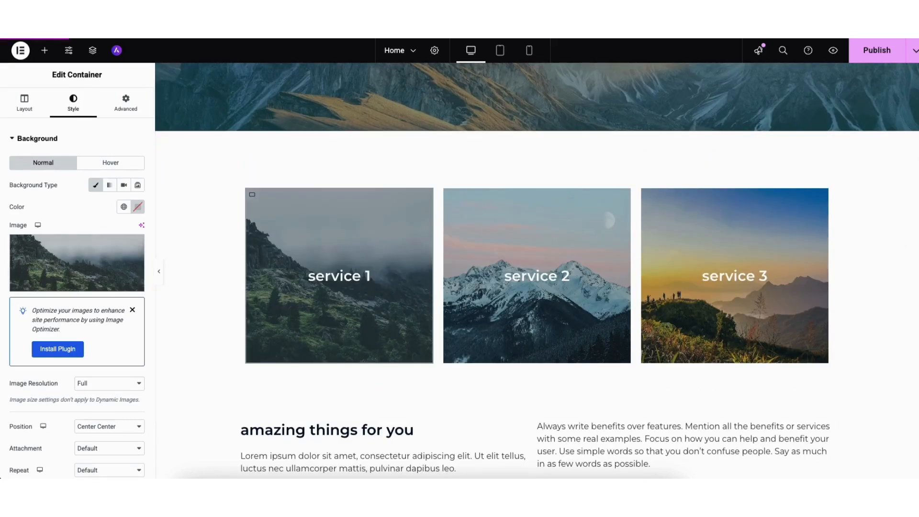
drag(916, 178, 911, 408)
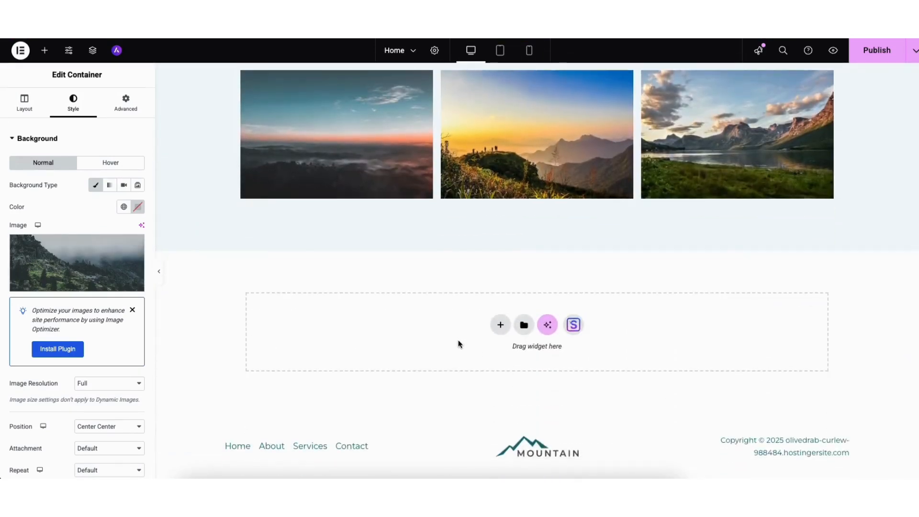
click(574, 325)
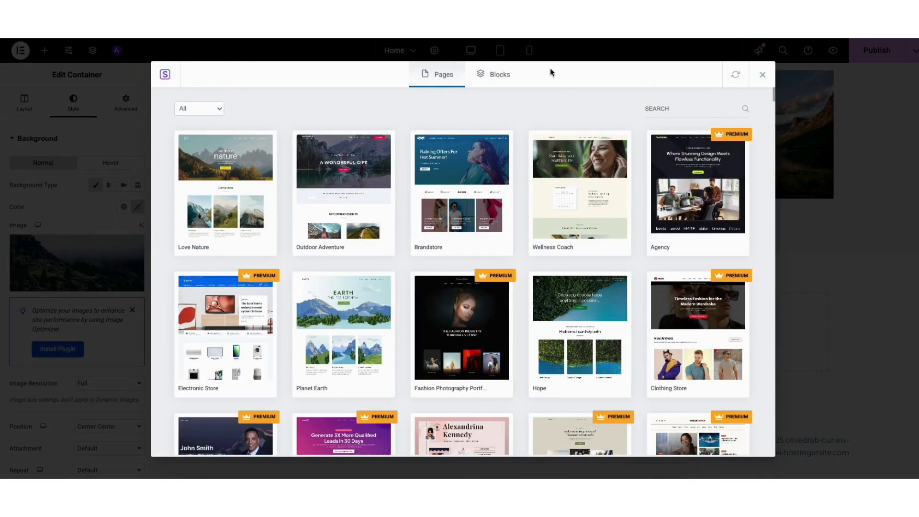
Step: Import the plant Feature One/Two/Three block from the library's Blocks section
click(493, 74)
mouse_move(773, 93)
mouse_down()
mouse_move(774, 145)
mouse_move(769, 88)
mouse_up()
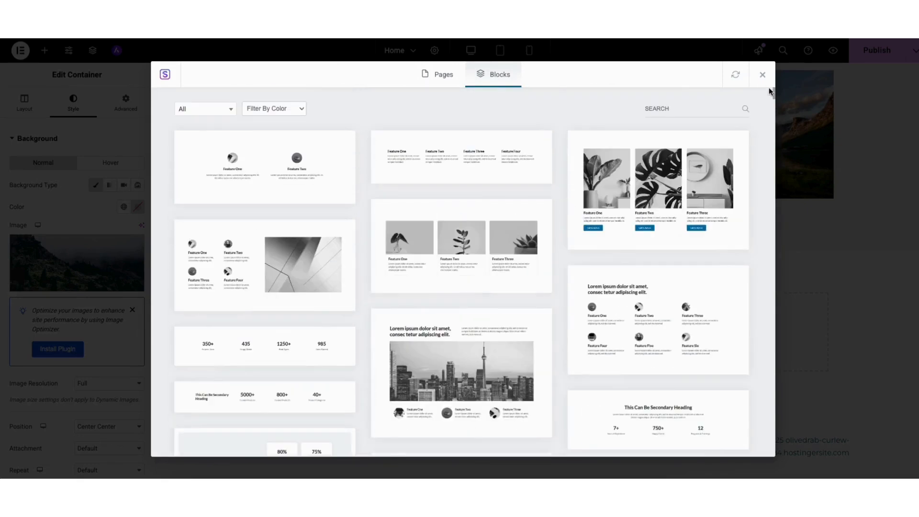
click(434, 246)
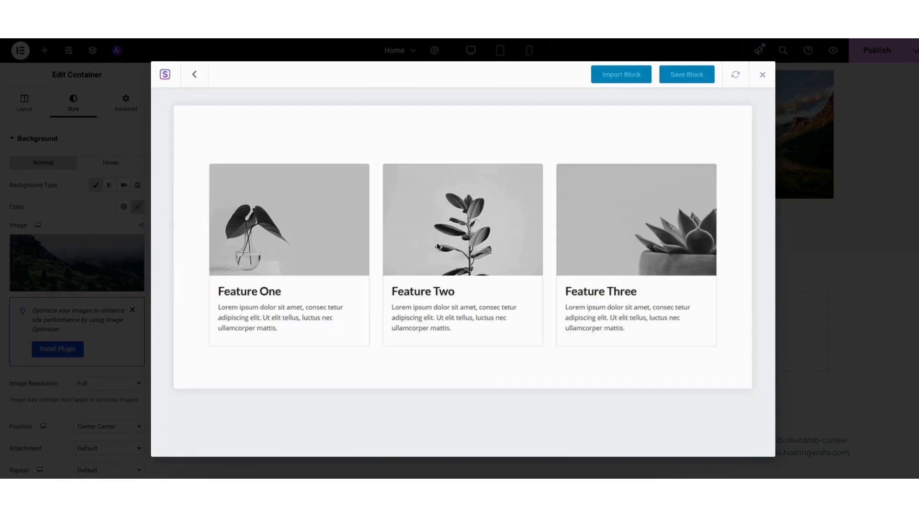
click(613, 77)
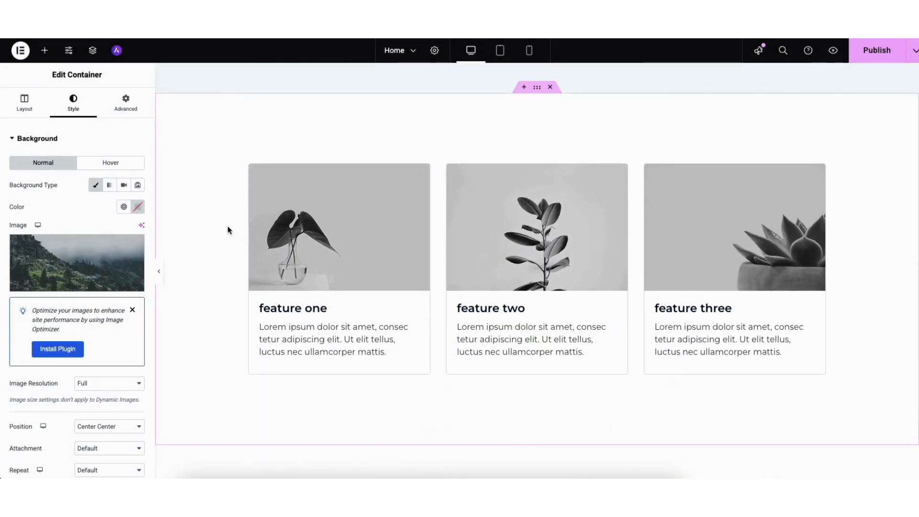
Step: Set the feature section's background colour to white #FFFFFF after briefly trying a pink shade
right_click(214, 143)
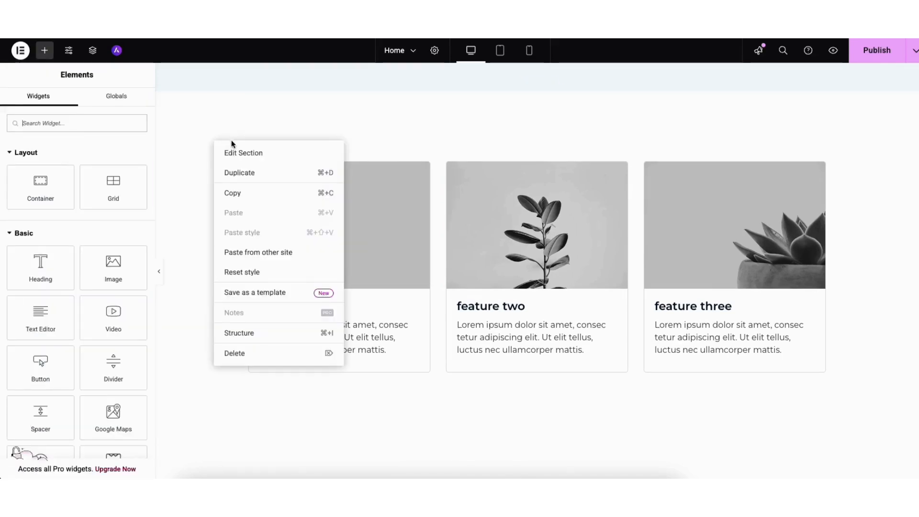
click(240, 154)
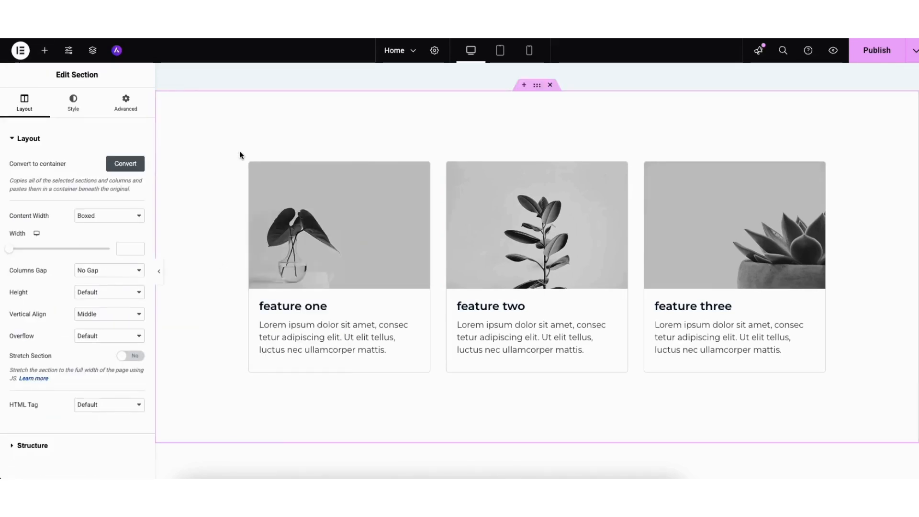
click(74, 107)
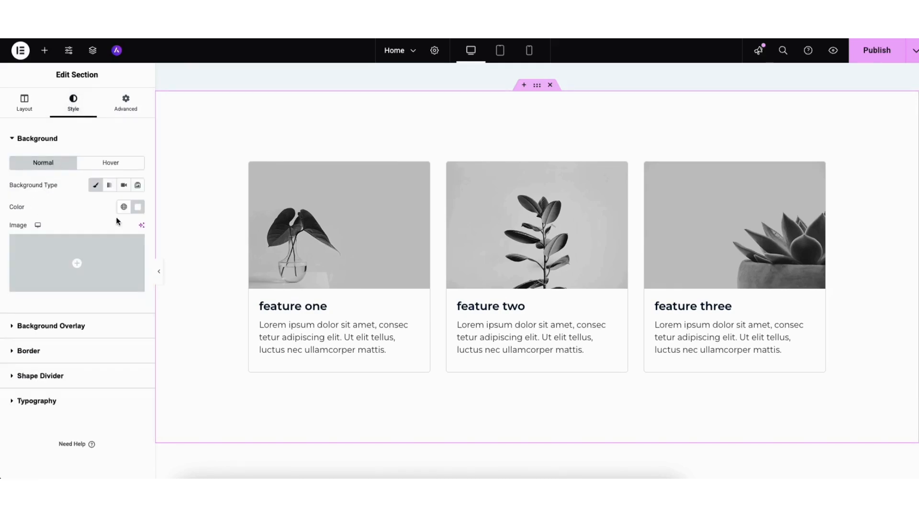
click(138, 207)
click(192, 252)
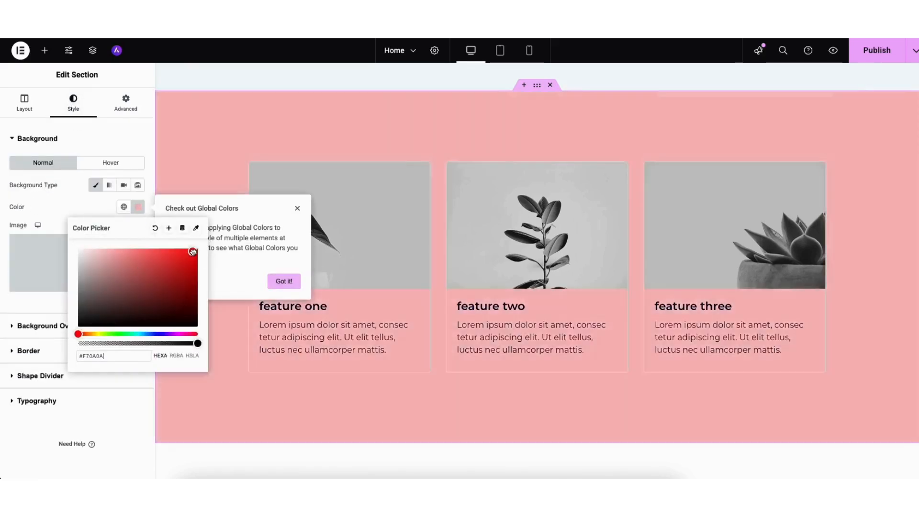
drag(80, 326, 72, 229)
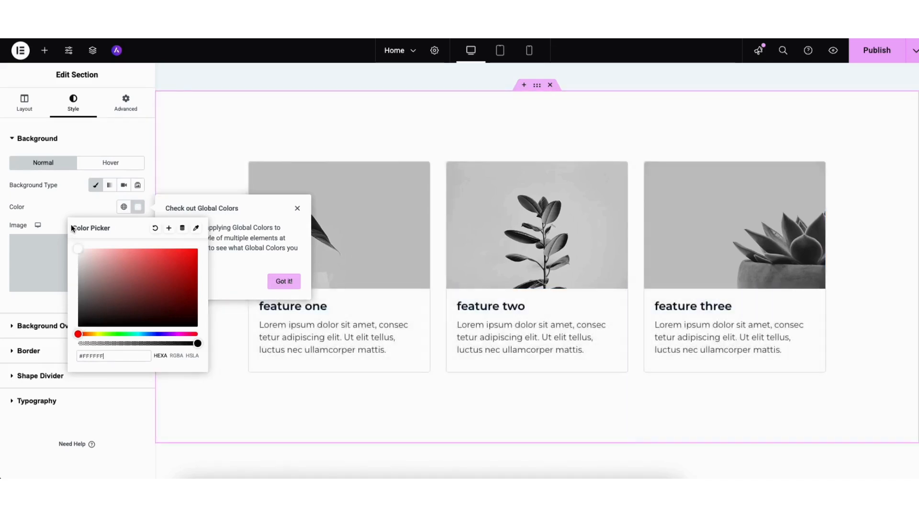
click(58, 211)
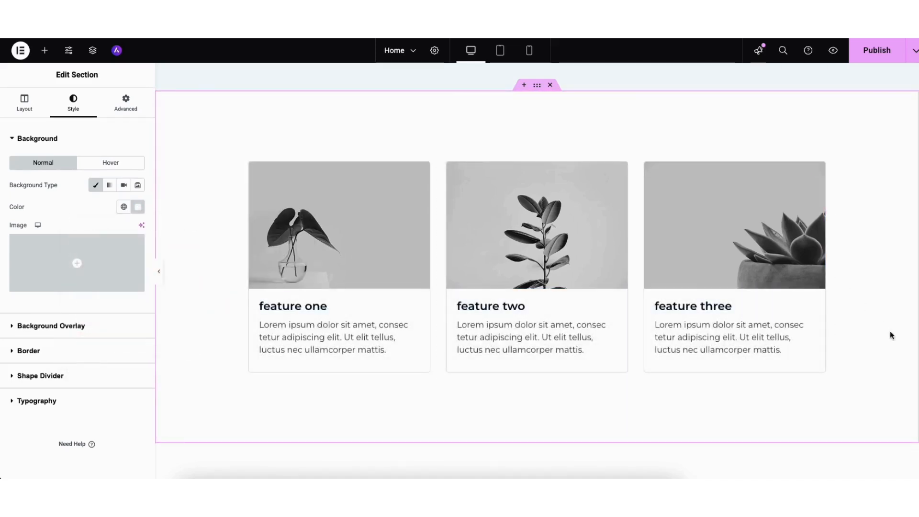
drag(918, 335, 918, 75)
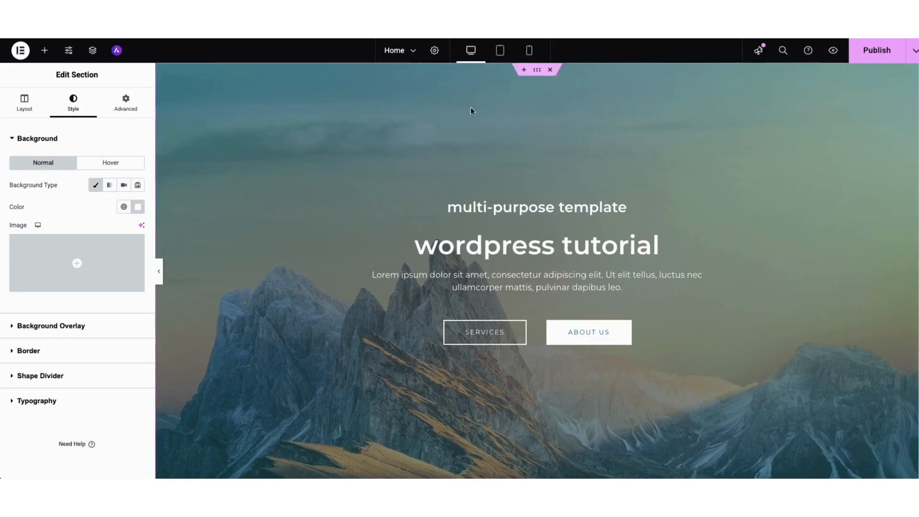
Step: Open the hero container's style settings and revisit its background image, keeping the same image
right_click(206, 123)
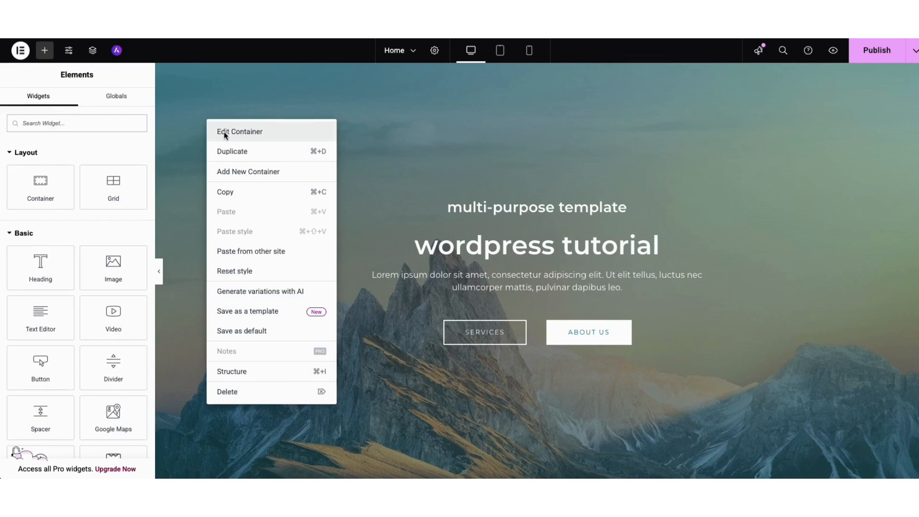
click(225, 134)
click(71, 103)
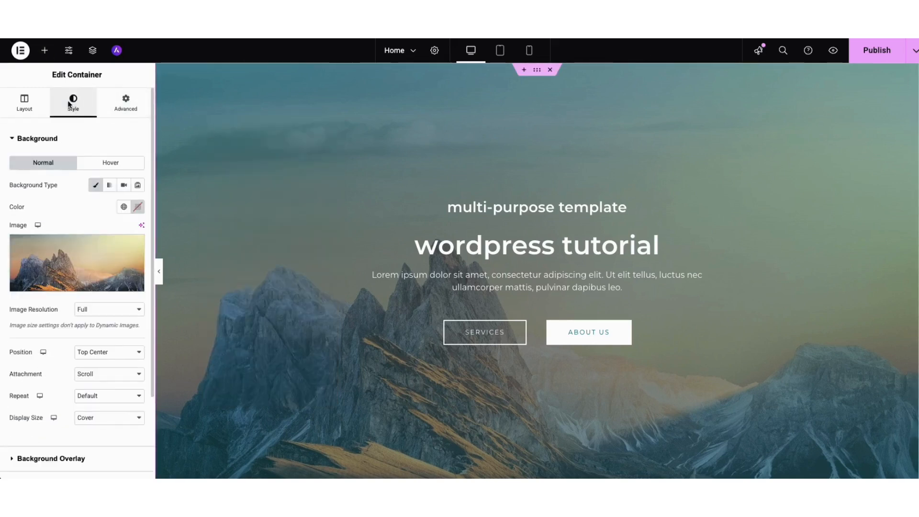
mouse_move(58, 273)
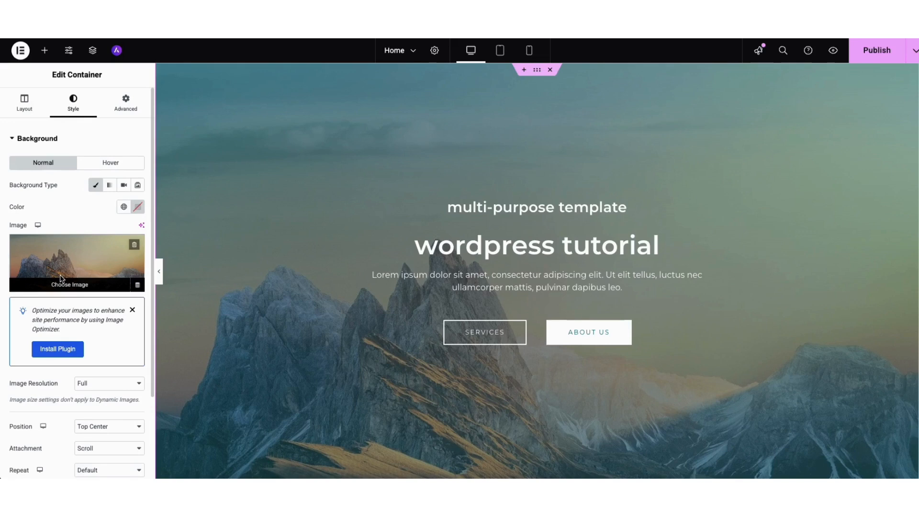
click(60, 278)
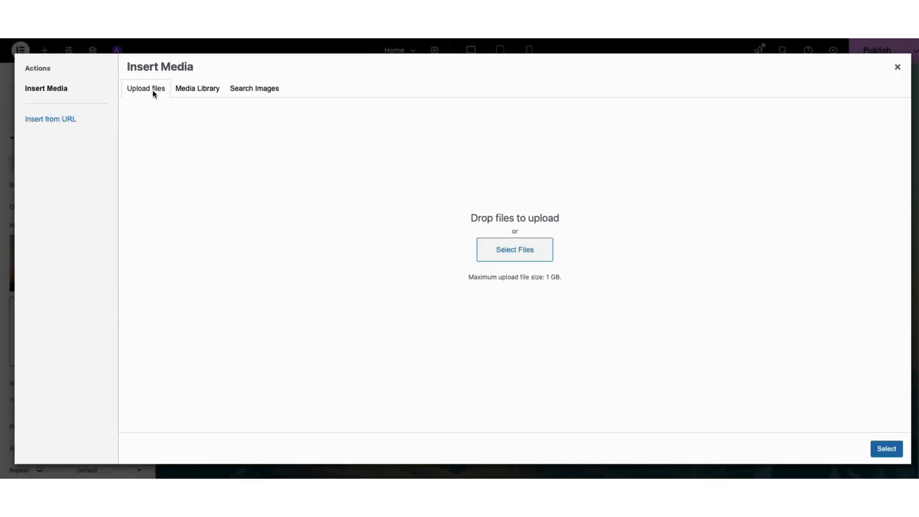
click(191, 89)
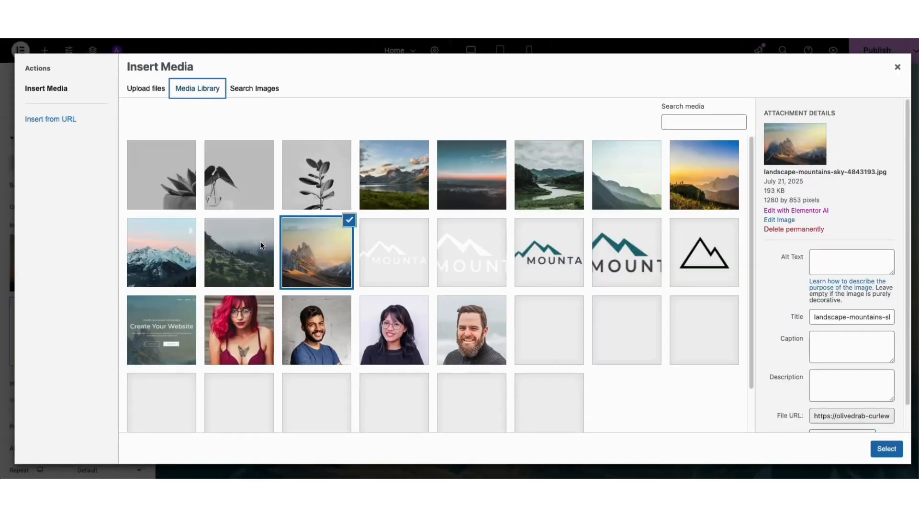
click(898, 67)
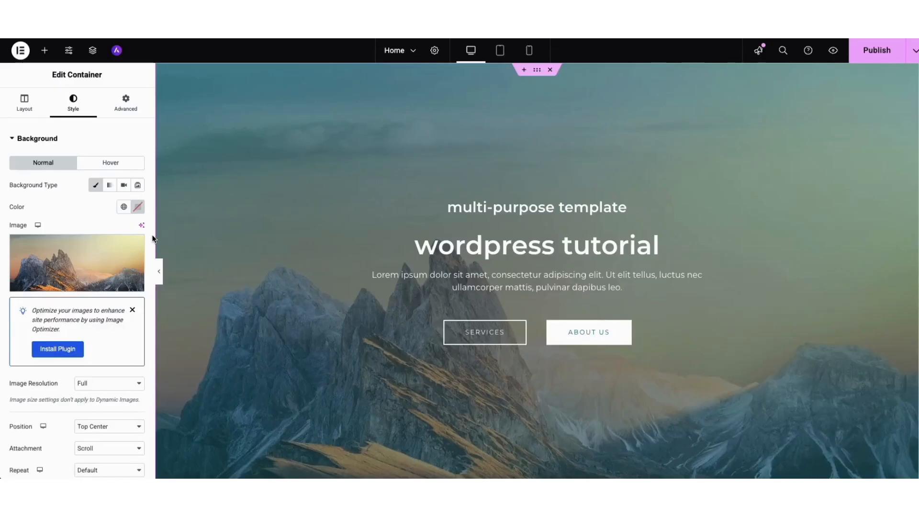
drag(151, 234, 151, 359)
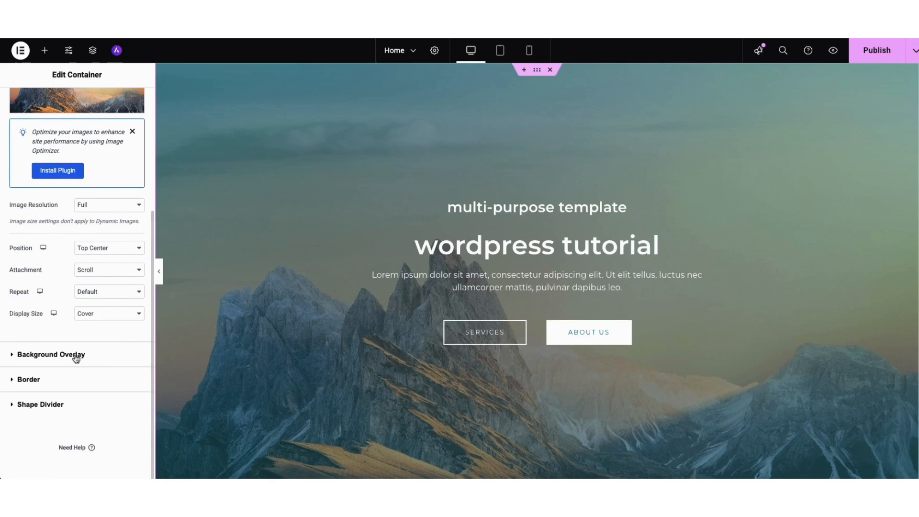
Step: Set the hero overlay colour to #213D4E at 0.56 opacity and add an empty section below
click(74, 356)
click(138, 283)
click(139, 366)
drag(148, 361, 147, 379)
click(46, 385)
mouse_move(60, 449)
mouse_down()
mouse_move(13, 447)
mouse_move(106, 447)
mouse_move(65, 448)
mouse_up()
scroll(915, 80, down, 4)
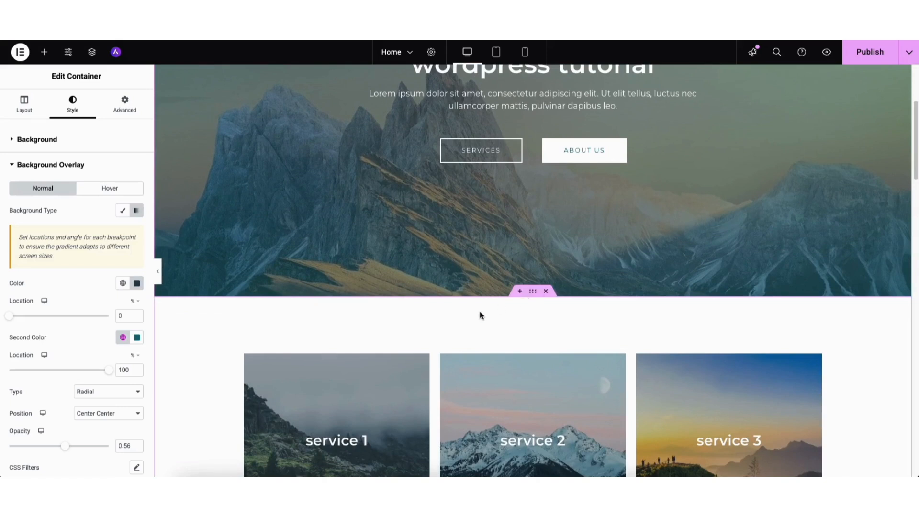
click(520, 292)
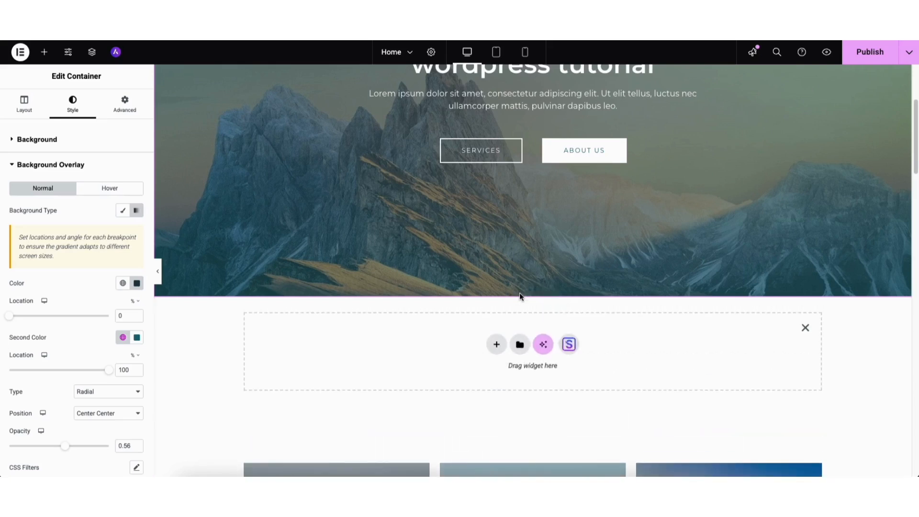
click(496, 346)
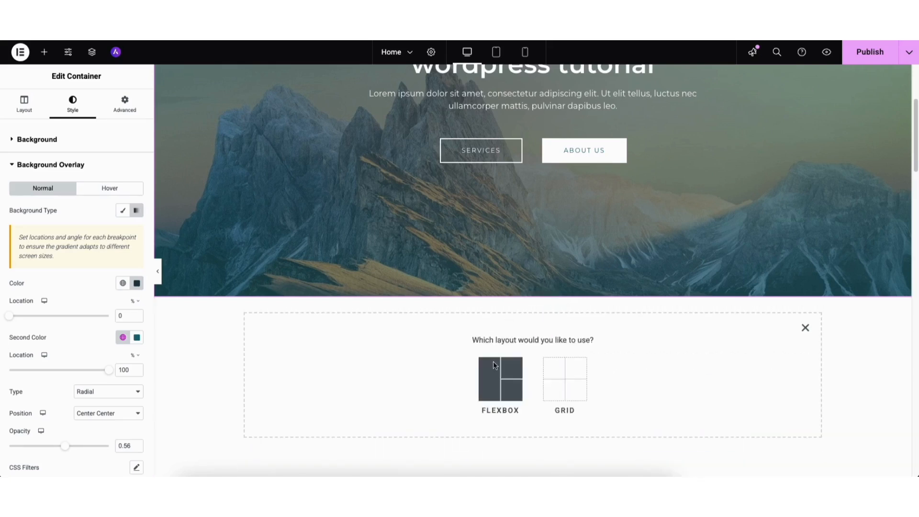
click(491, 375)
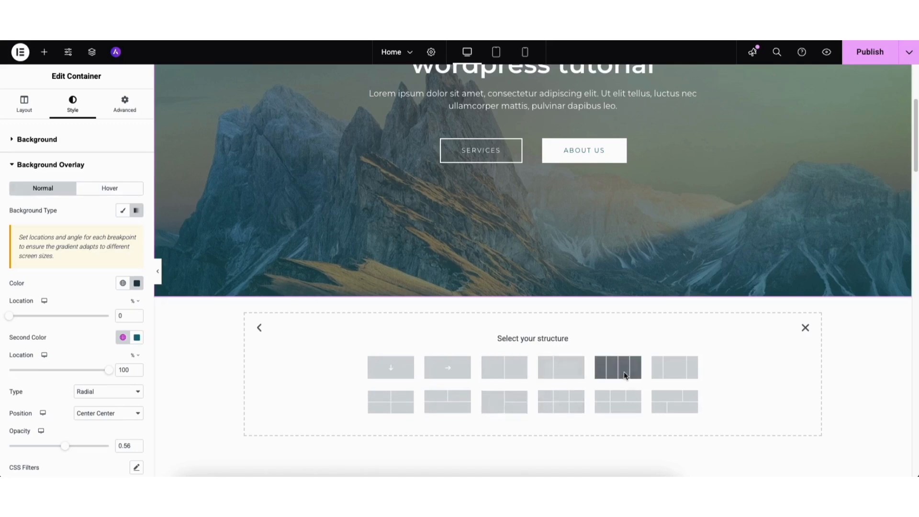
click(673, 369)
click(532, 333)
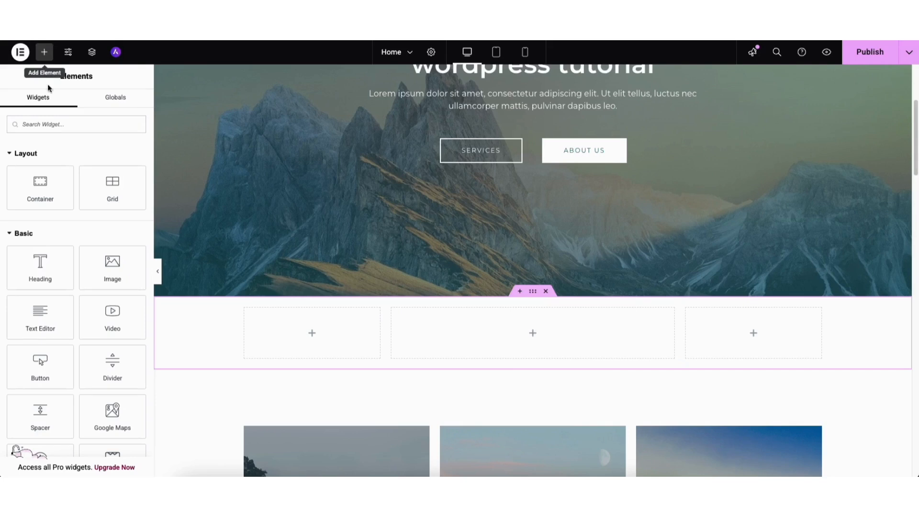
drag(40, 264, 498, 336)
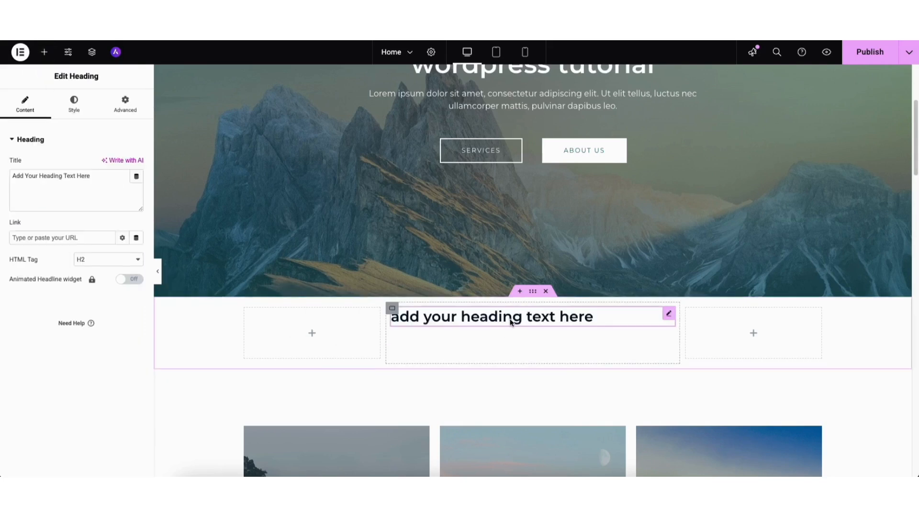
click(546, 292)
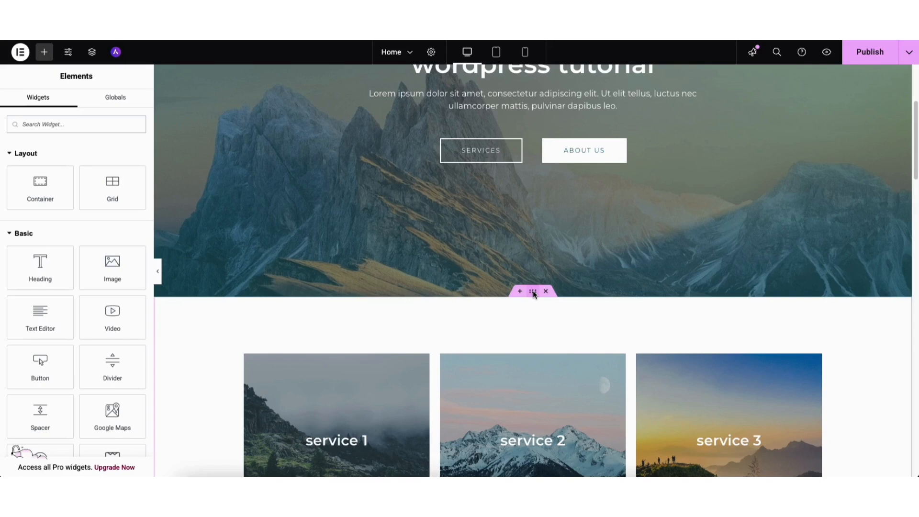
drag(533, 291, 487, 307)
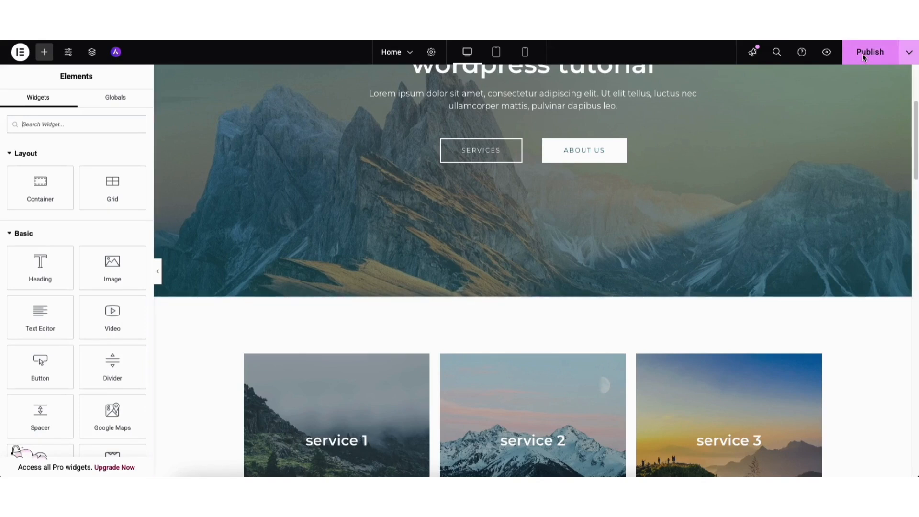
click(910, 53)
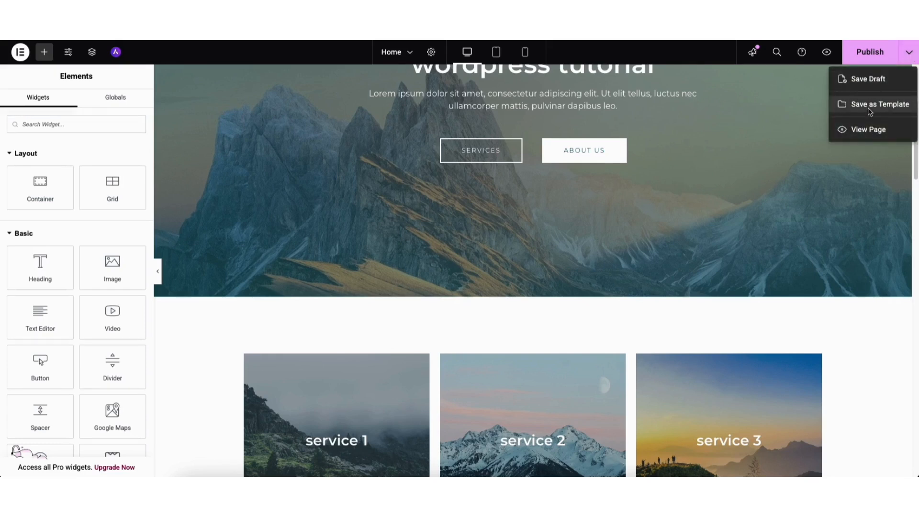
click(821, 95)
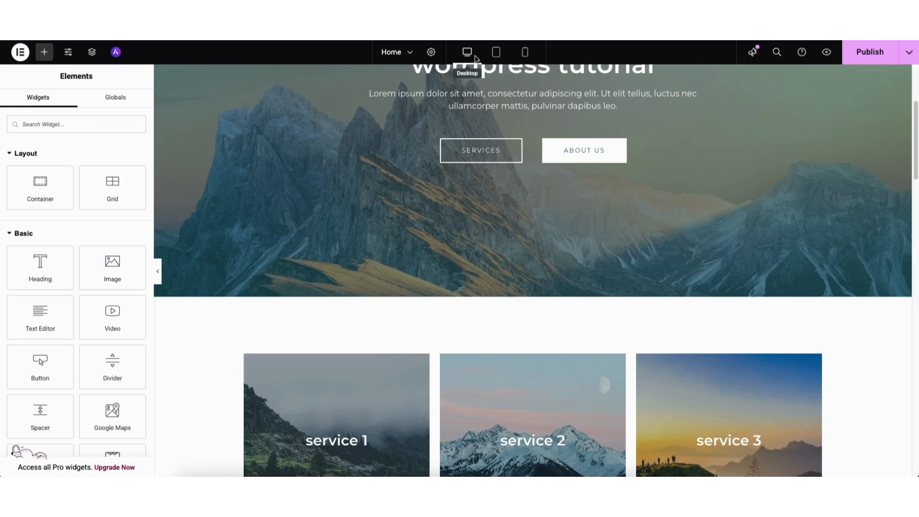
click(496, 52)
drag(731, 132, 728, 72)
click(524, 55)
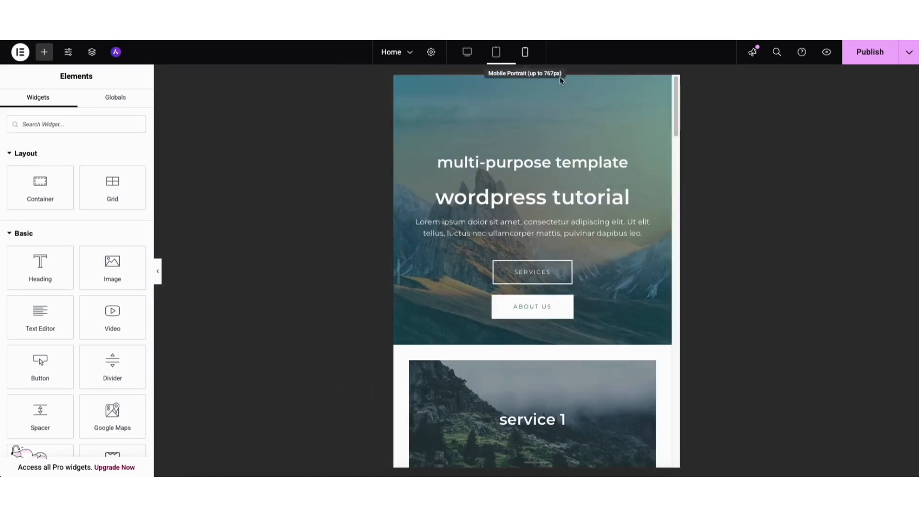
mouse_move(630, 103)
mouse_down()
mouse_move(631, 183)
mouse_move(629, 86)
mouse_up()
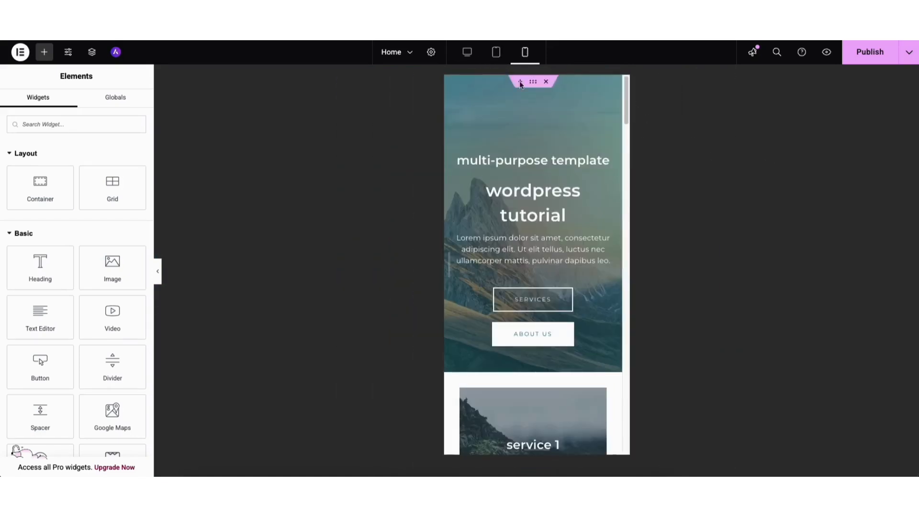
click(468, 54)
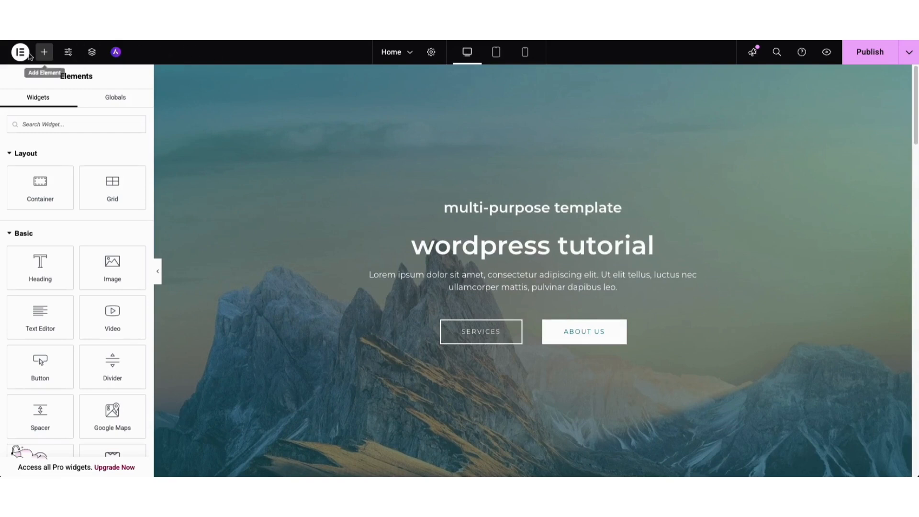
Step: View the Home page's saved revisions under History, then exit the editor to the WordPress dashboard
click(20, 54)
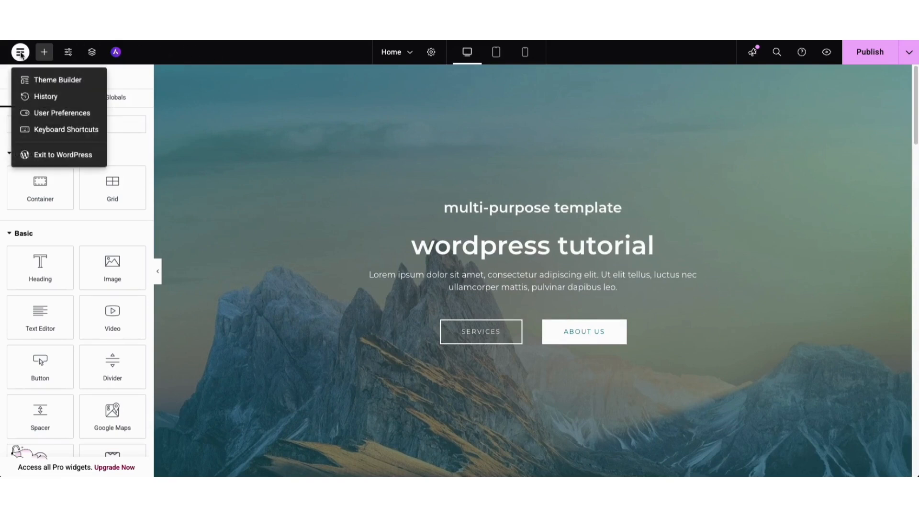
click(49, 97)
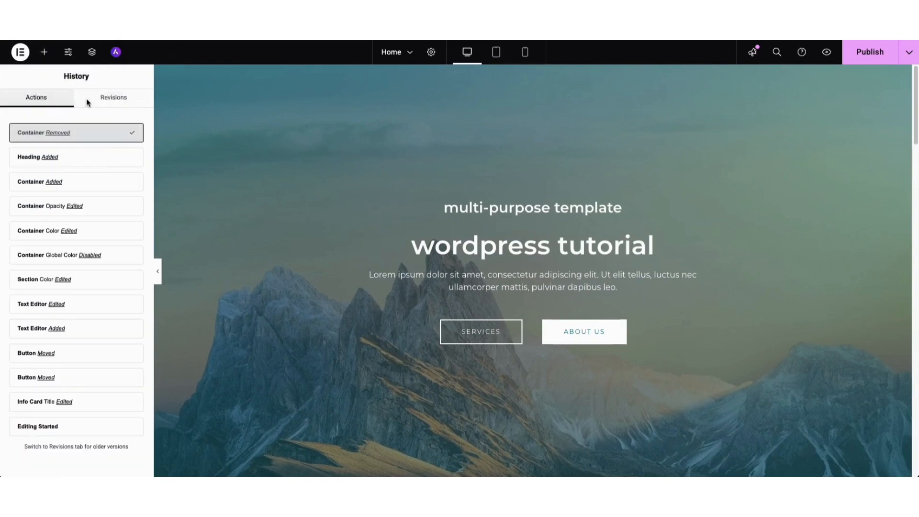
click(107, 98)
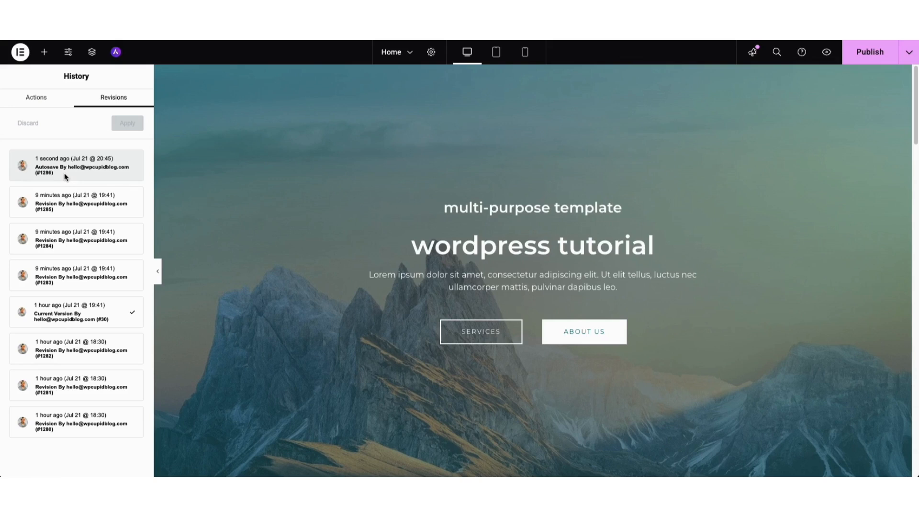
click(22, 53)
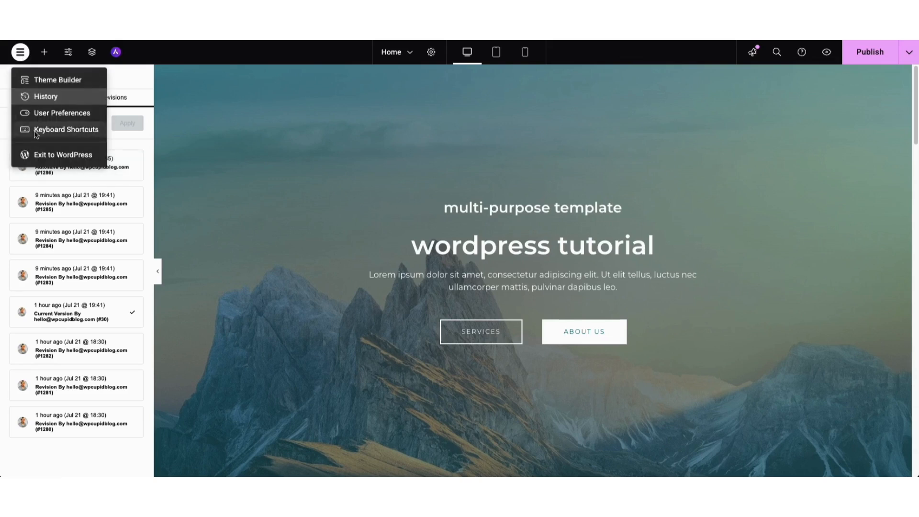
click(37, 155)
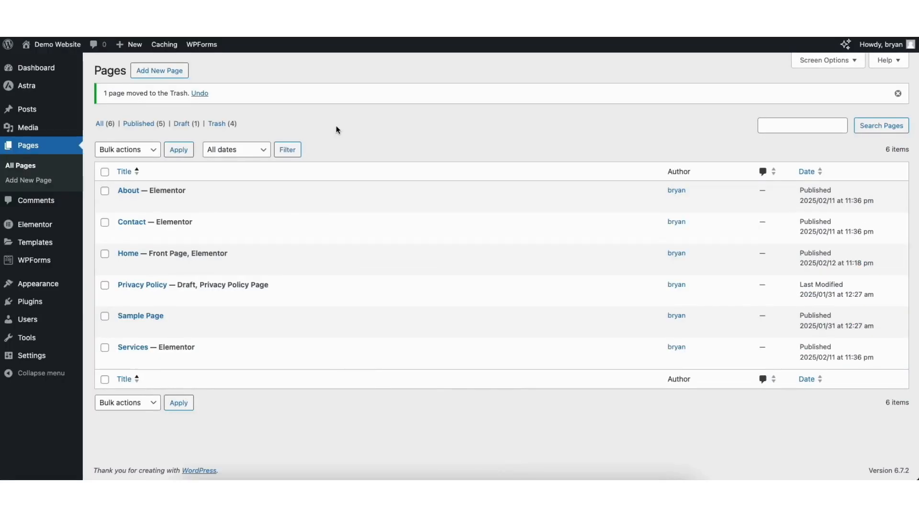
Step: Go from the Pages list to the Media Library of uploaded images, then to All Posts
click(21, 168)
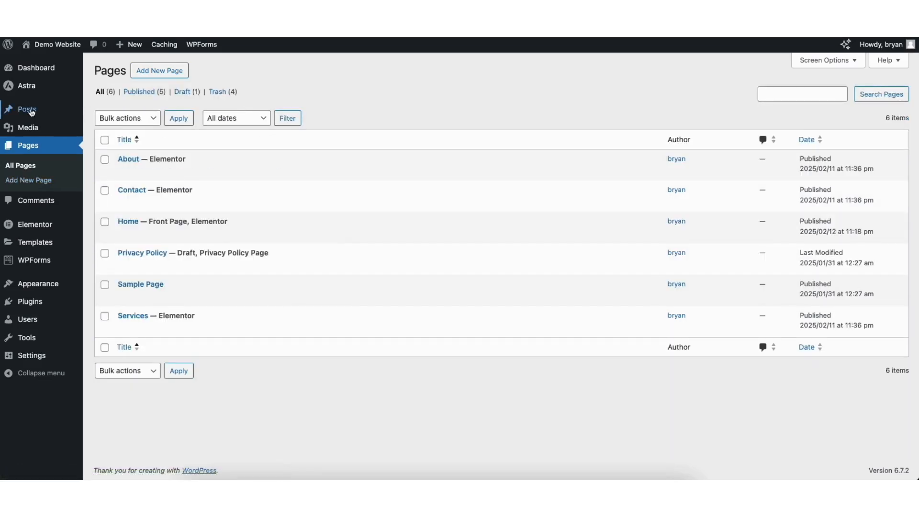
mouse_move(26, 127)
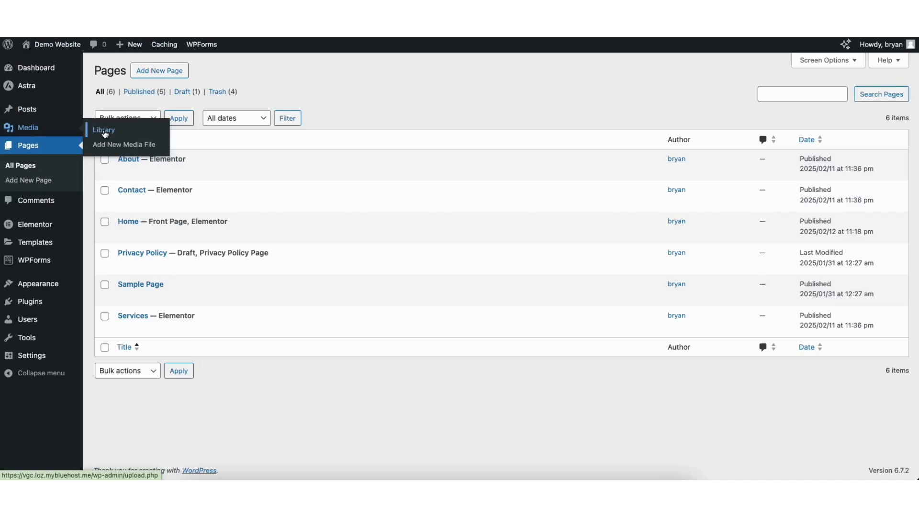
click(105, 134)
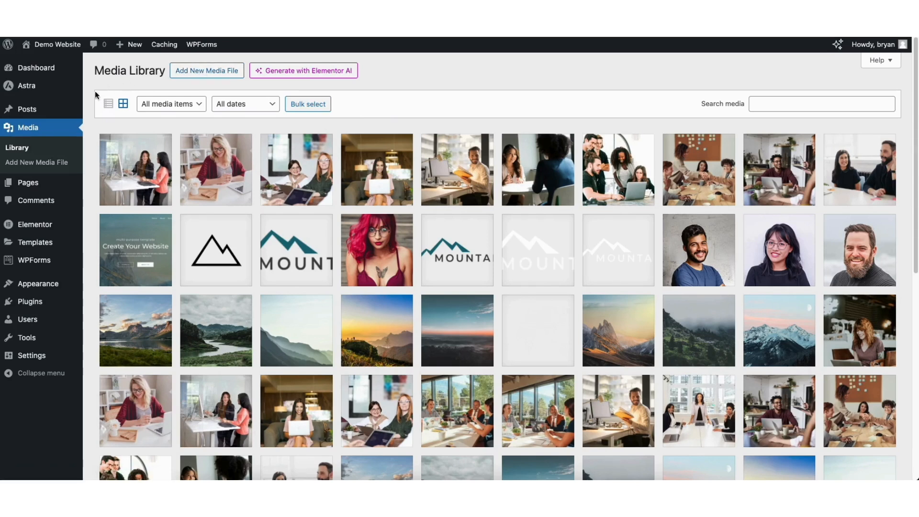
mouse_move(30, 112)
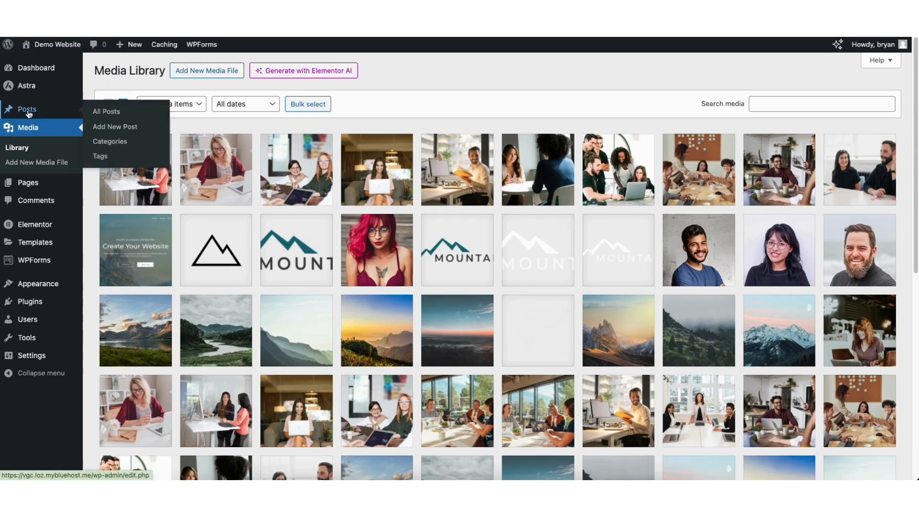
click(110, 115)
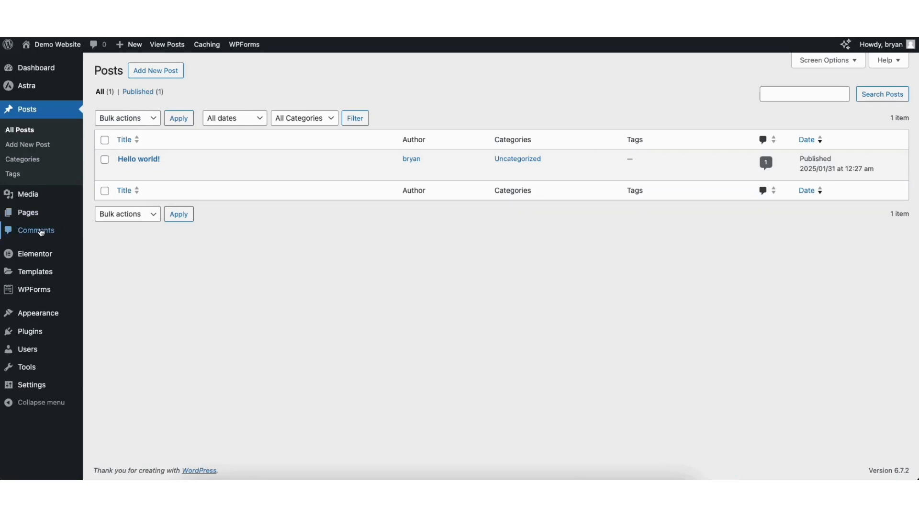
Step: Look through the Comments list, then go to the Add Plugins page of featured plugins
click(37, 231)
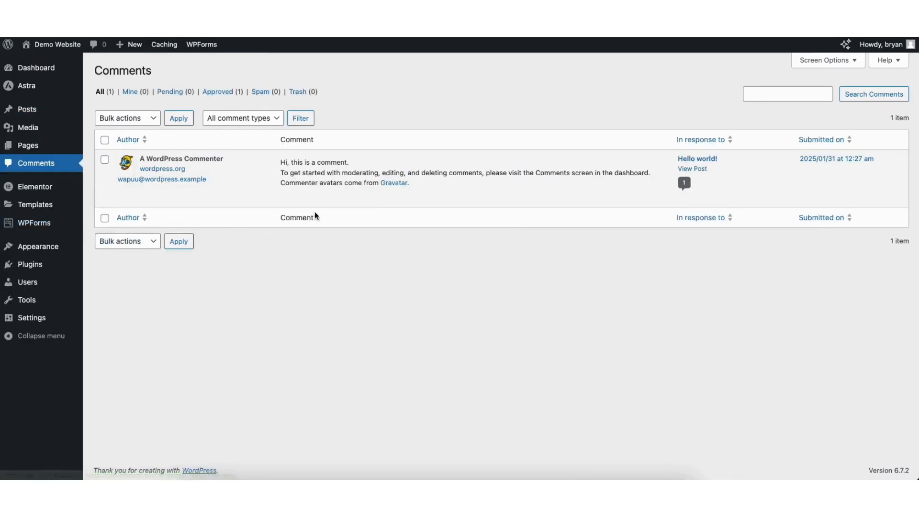
mouse_move(341, 205)
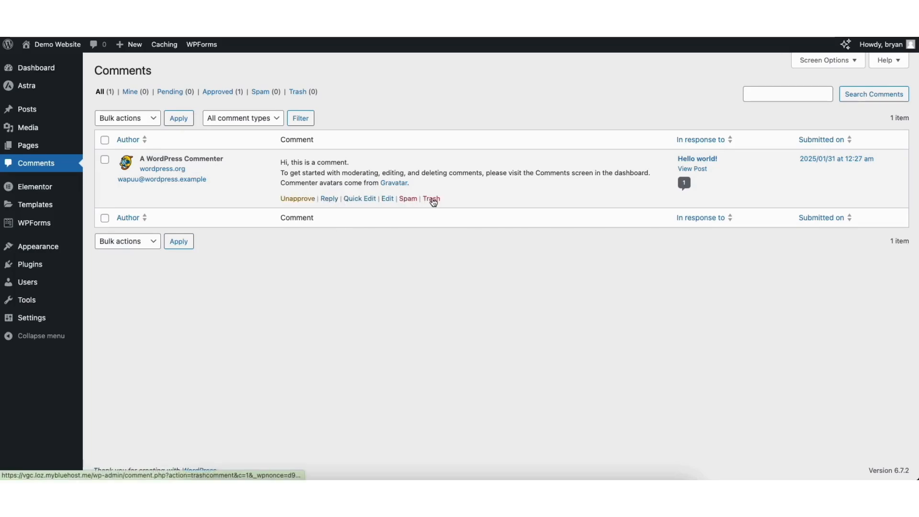
mouse_move(31, 266)
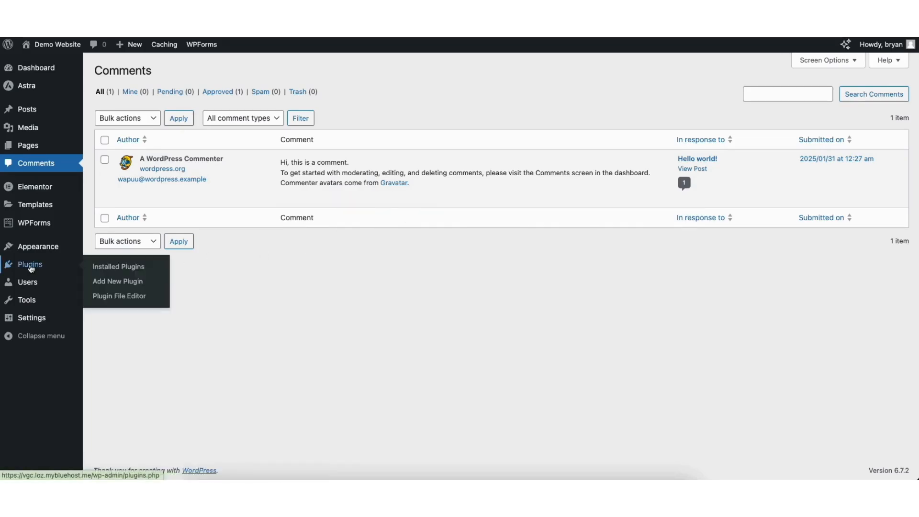
click(115, 281)
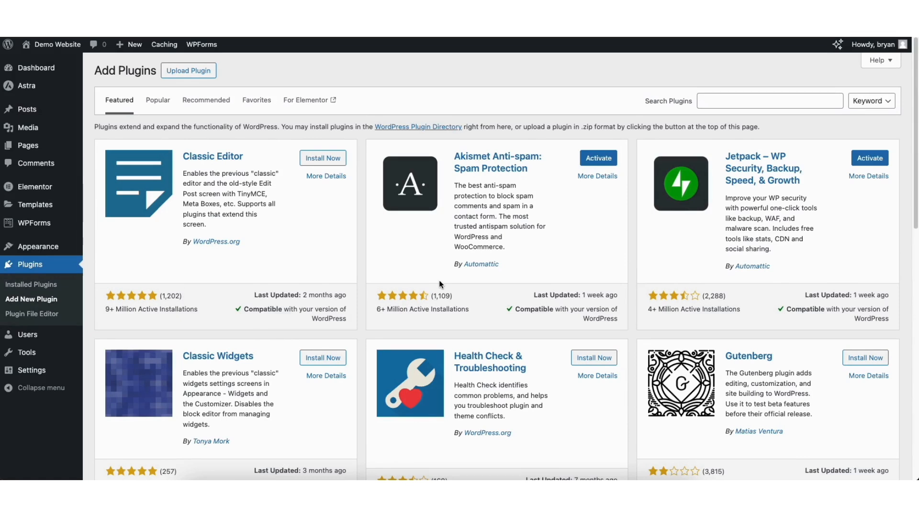
mouse_move(34, 251)
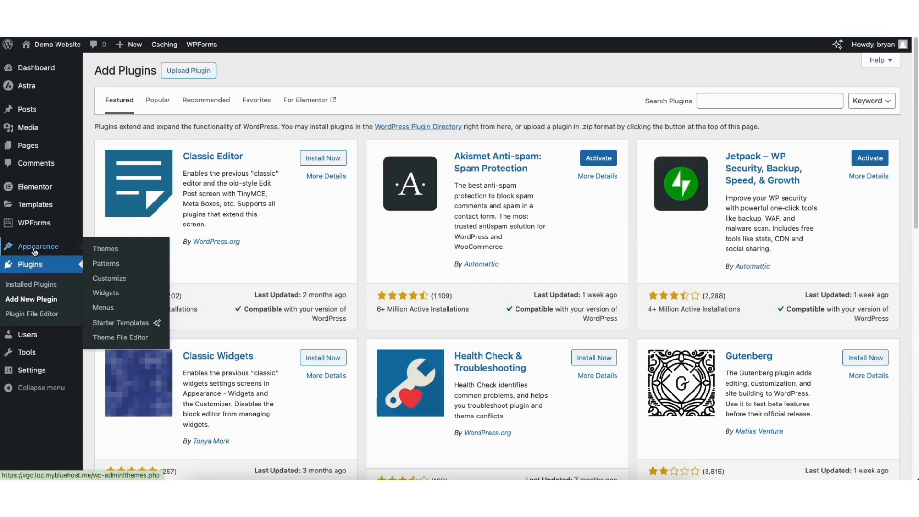
Step: Load the Navigation (Primary Menu) menu for editing in Appearance > Menus
click(104, 308)
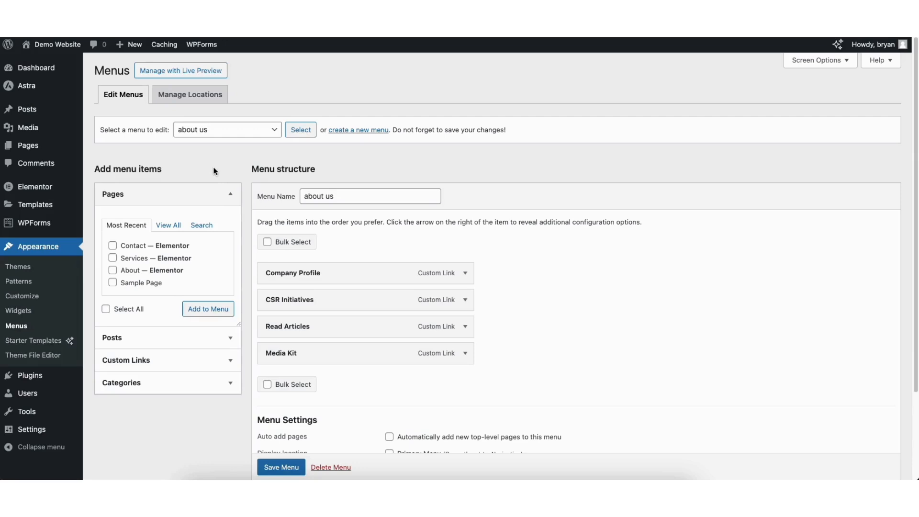
click(217, 131)
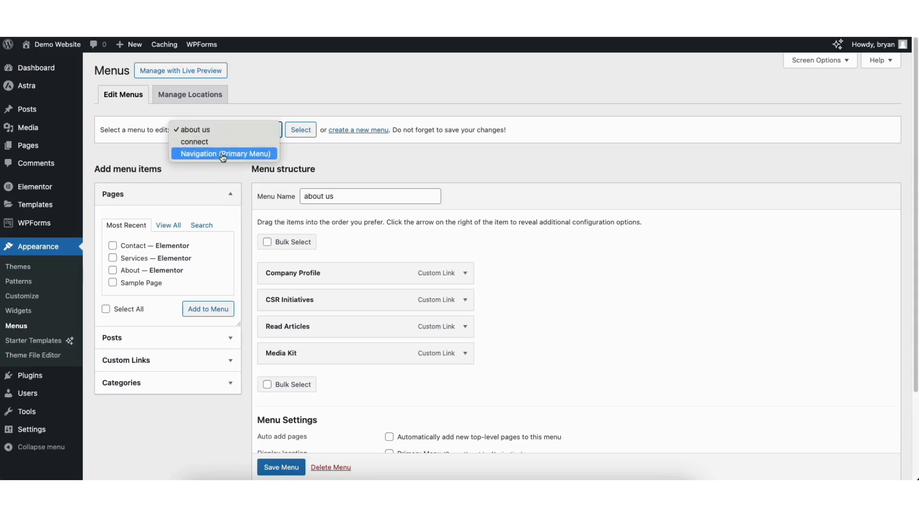
click(222, 154)
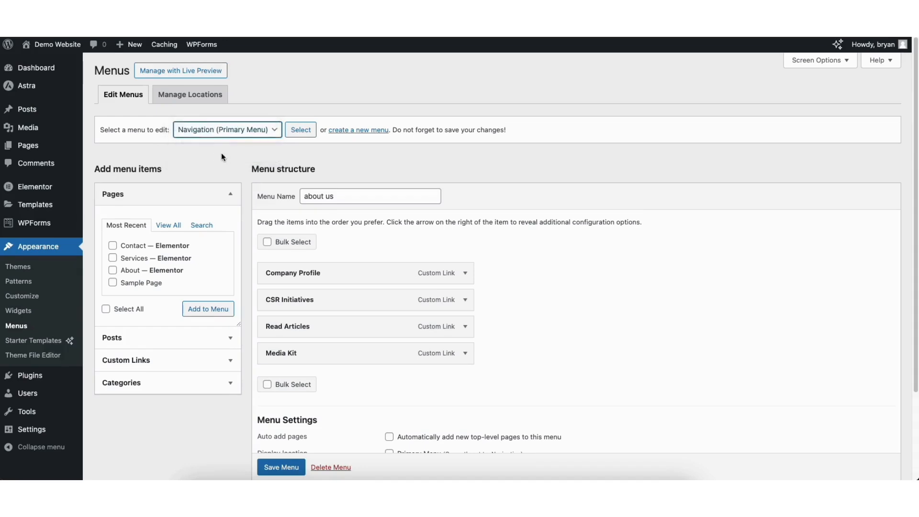
click(300, 132)
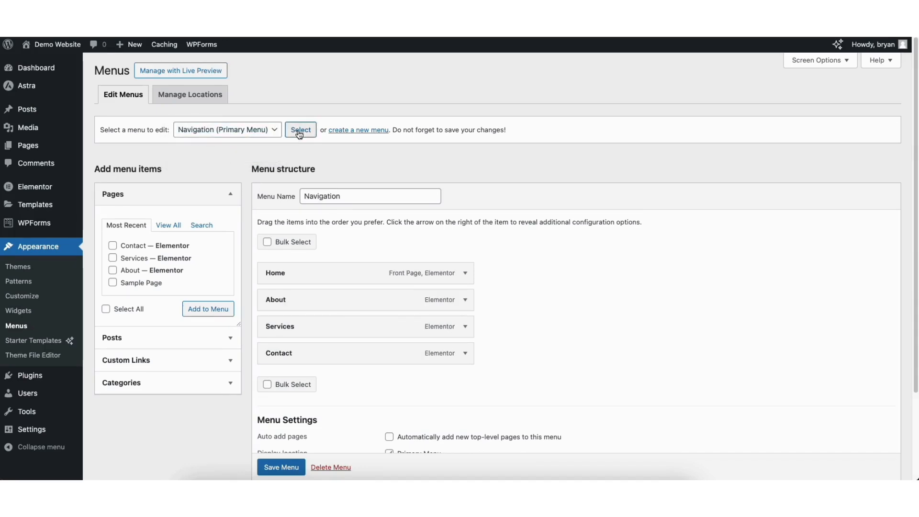
Step: Add Sample Page to the Navigation menu, placing it above Contact and checking its label
click(112, 282)
click(201, 311)
drag(275, 378, 270, 351)
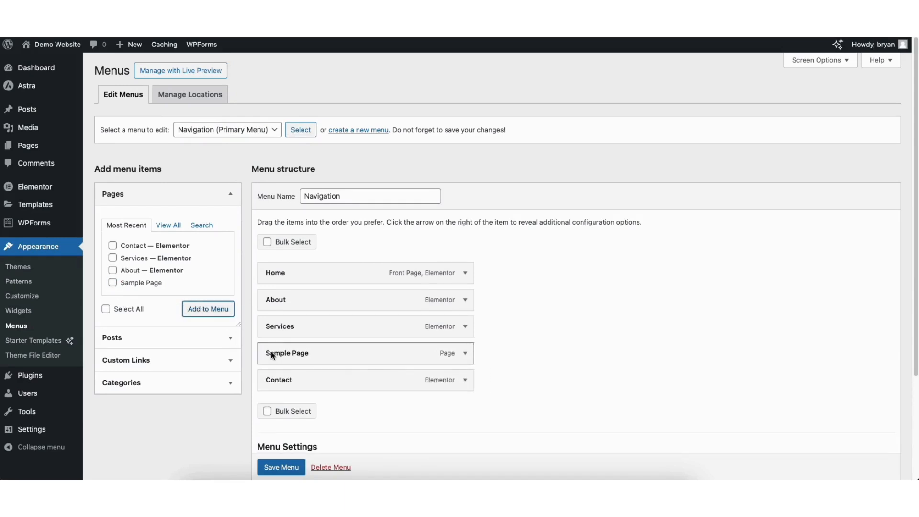
click(465, 355)
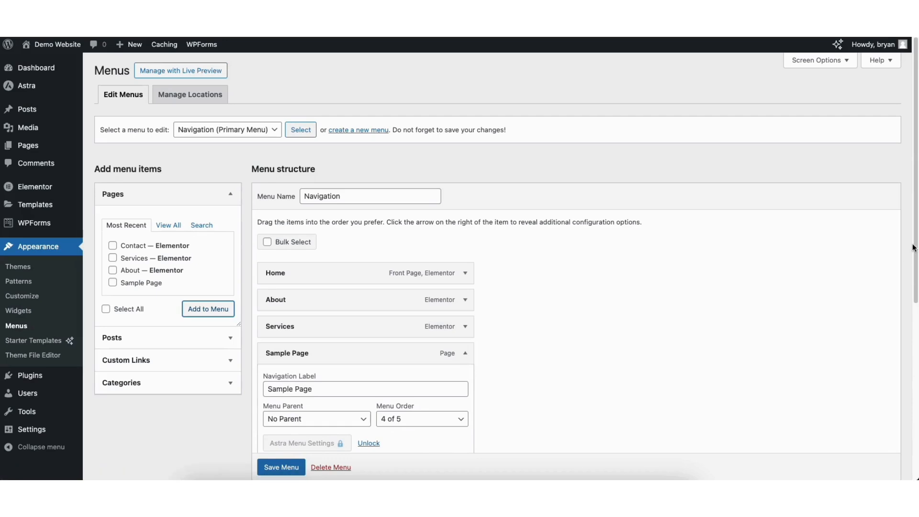
drag(914, 246, 913, 327)
drag(268, 258, 325, 258)
click(298, 260)
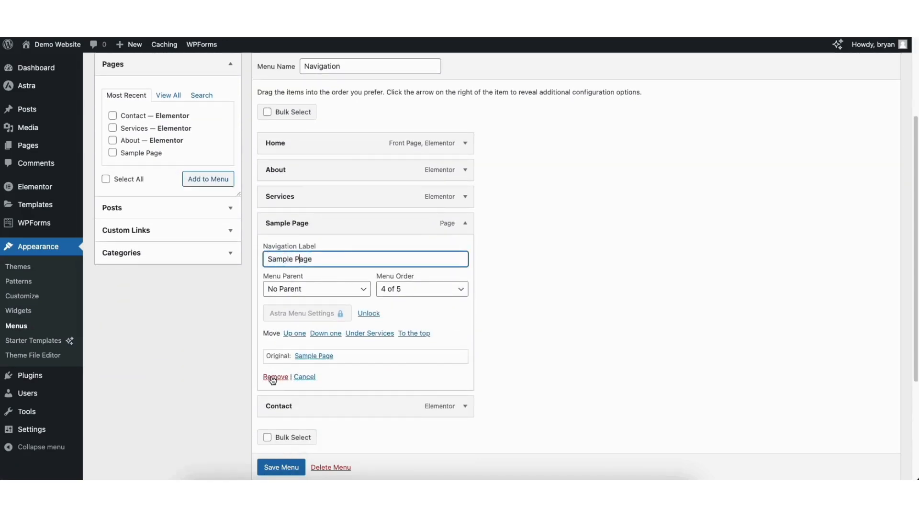
click(464, 222)
scroll(455, 150, up, 3)
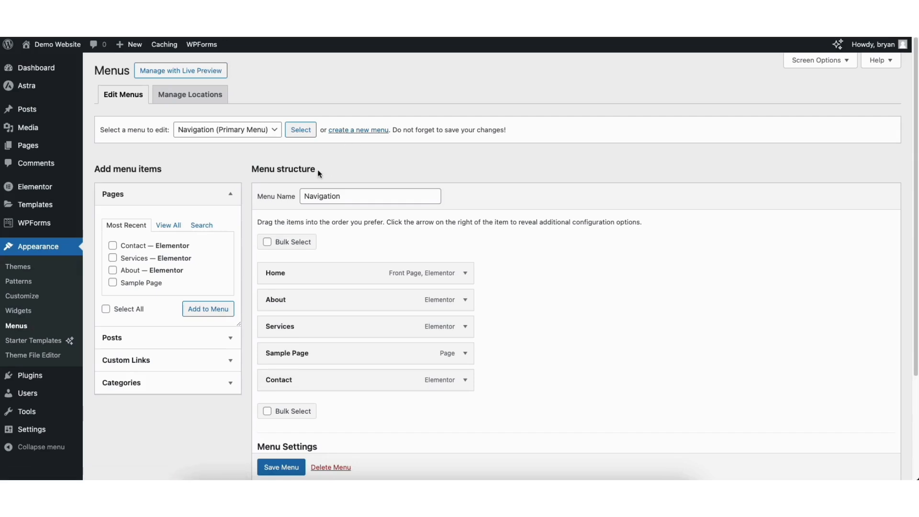
Step: Add a second Sample Page, nest it under Services, and save the menu
click(112, 282)
click(199, 310)
drag(287, 408, 300, 378)
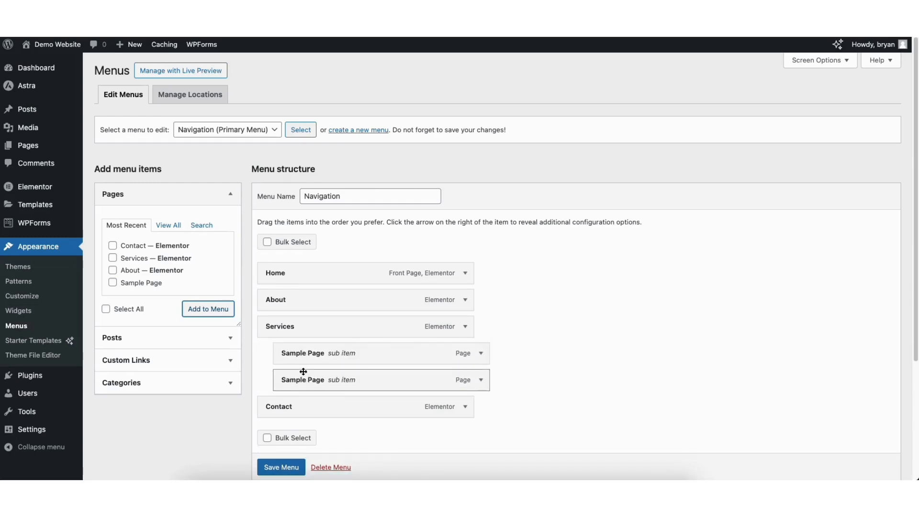
click(275, 471)
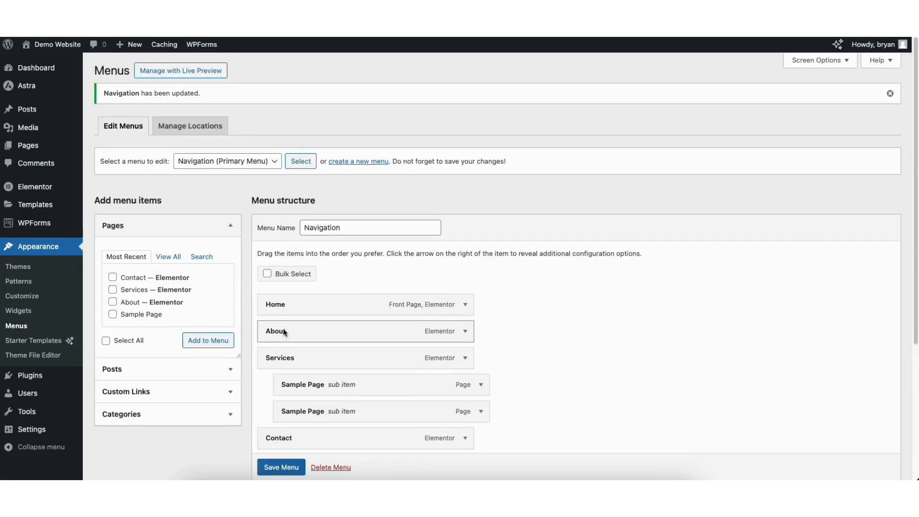
click(35, 63)
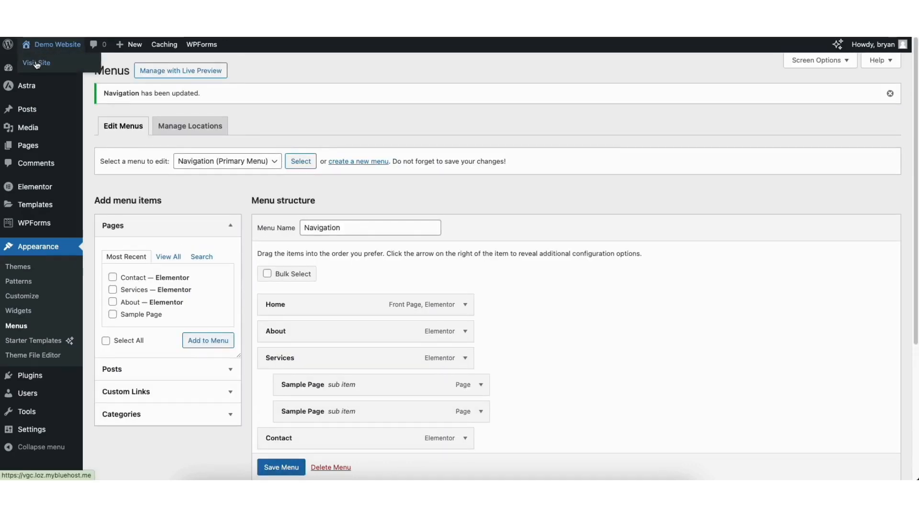
Step: Open the Astra Customizer from the front-end admin bar and go to the Header builder
mouse_move(608, 71)
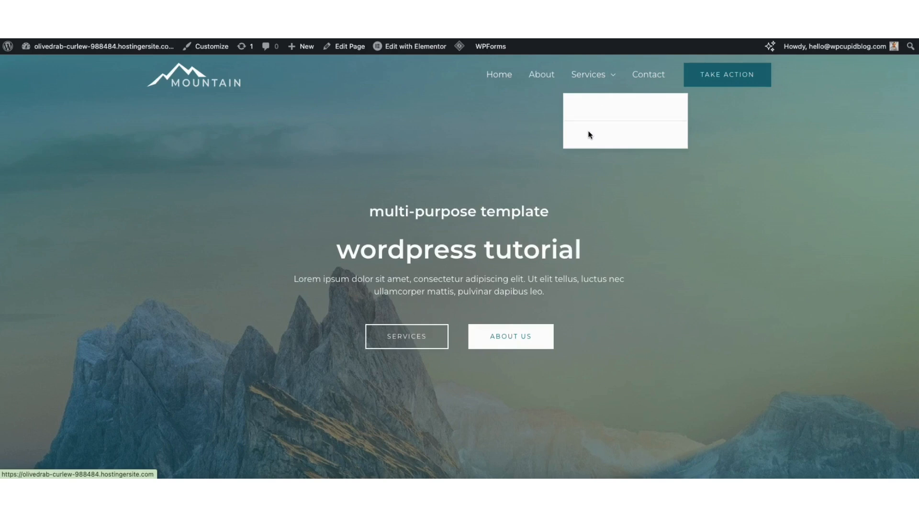
click(203, 46)
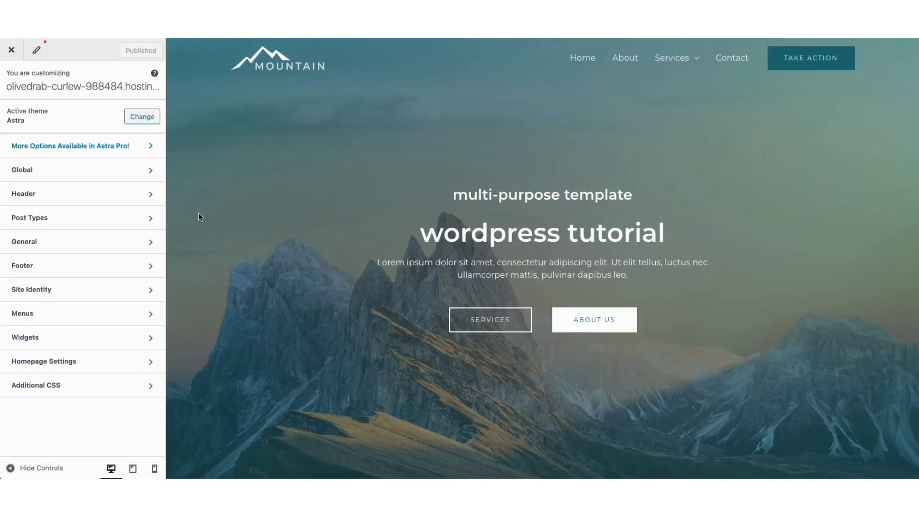
click(100, 194)
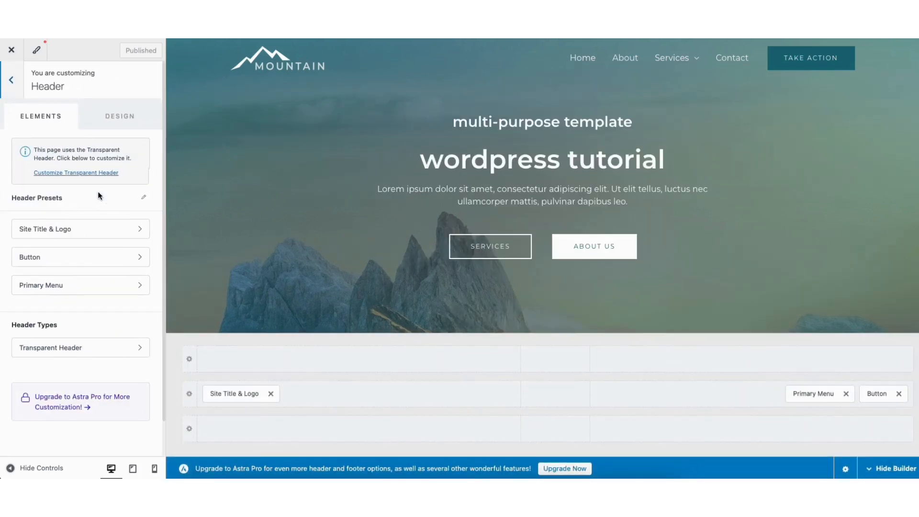
Step: In the Transparent Header design options, set the submenu link colour to teal
click(68, 347)
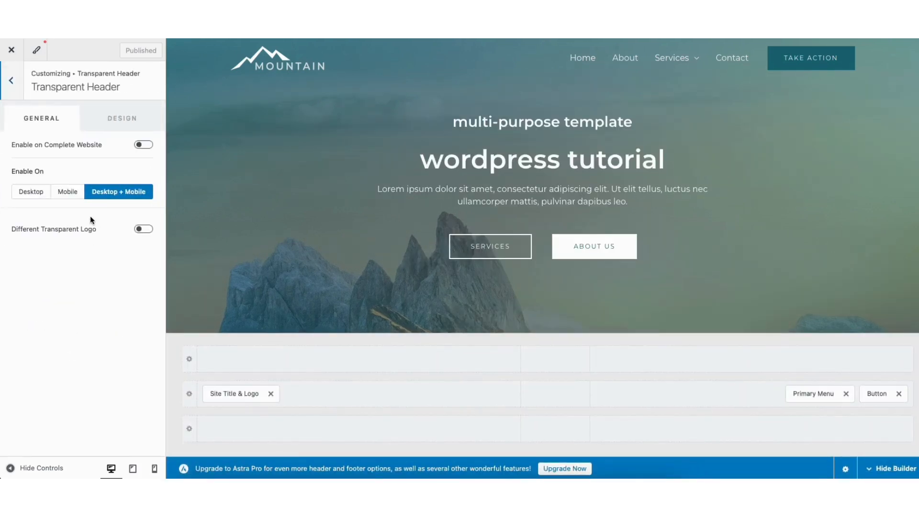
click(111, 118)
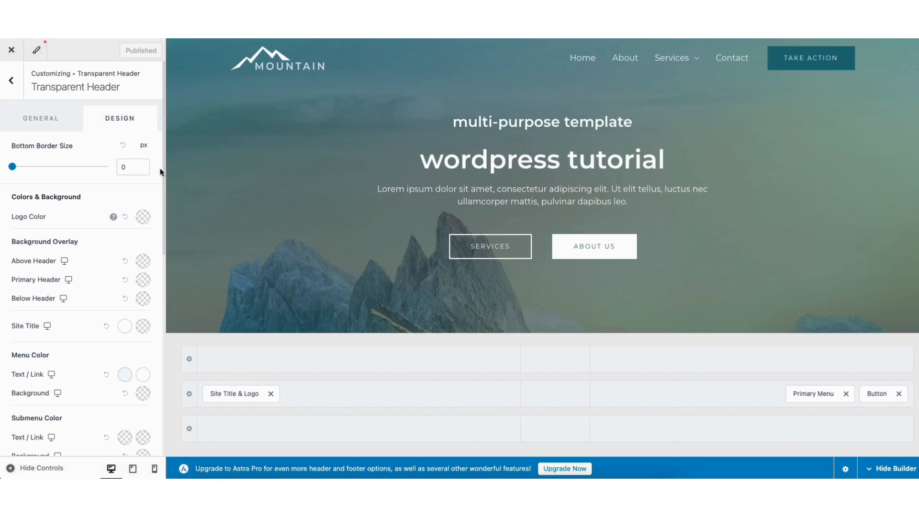
drag(162, 165, 161, 269)
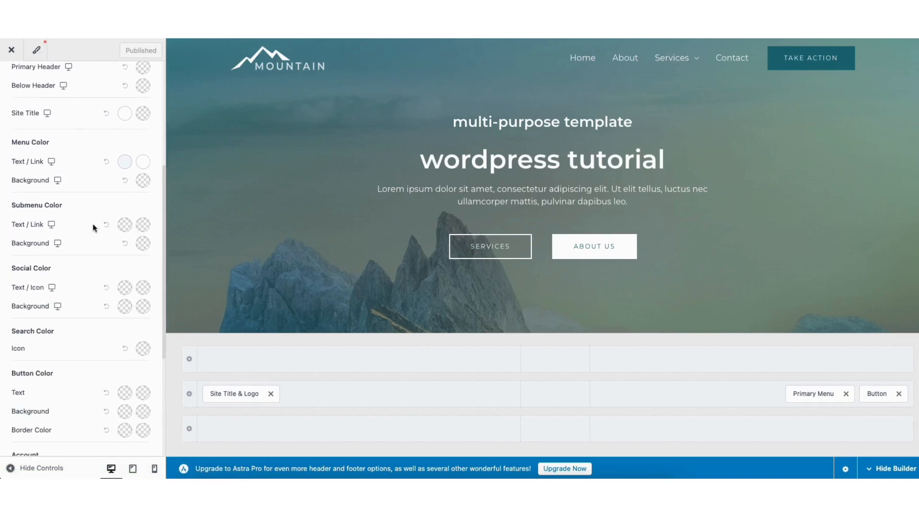
click(124, 225)
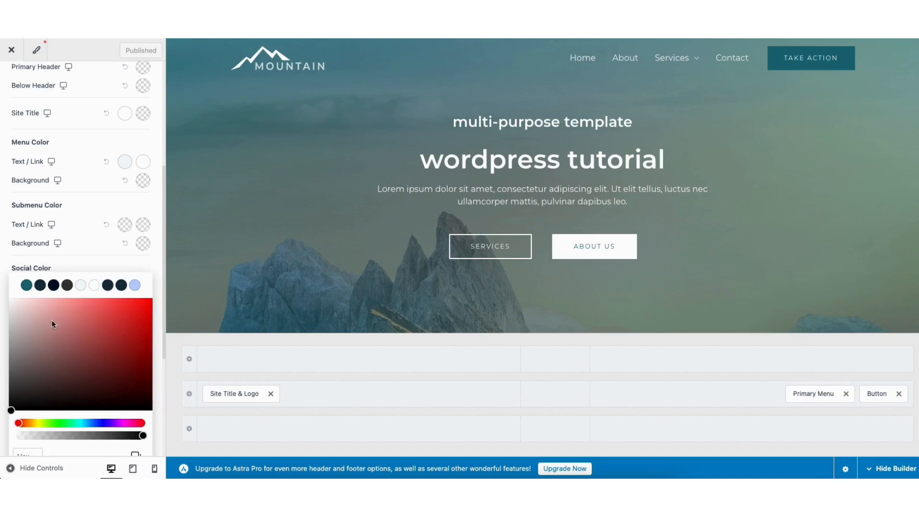
click(27, 286)
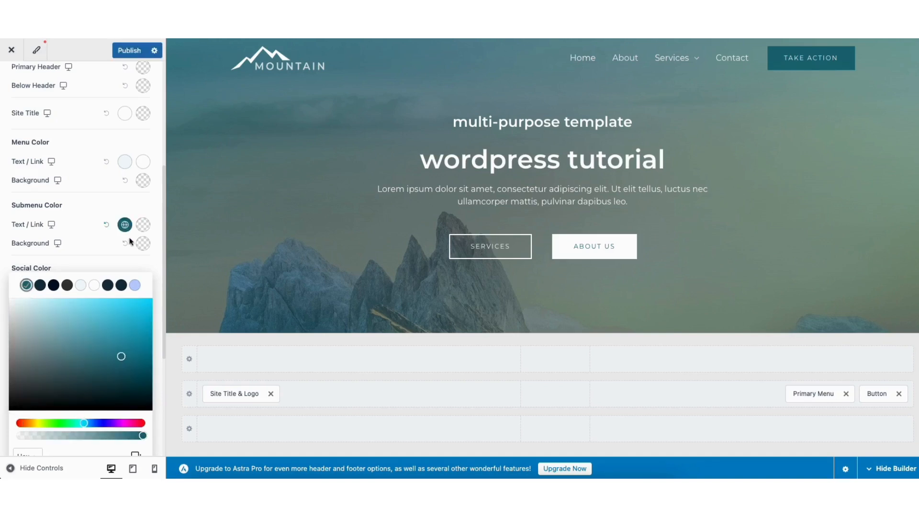
mouse_move(661, 57)
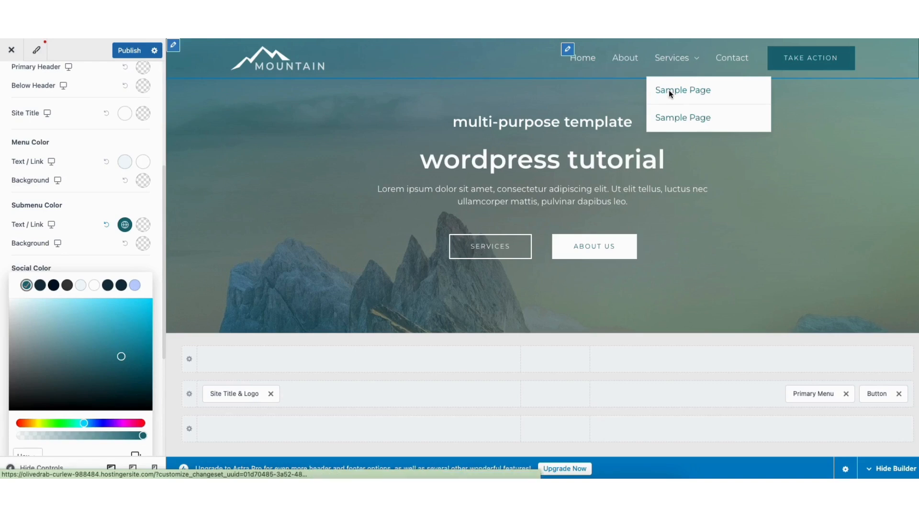
Step: Set the submenu link hover colour to light blue after trying near-black and teal
click(143, 225)
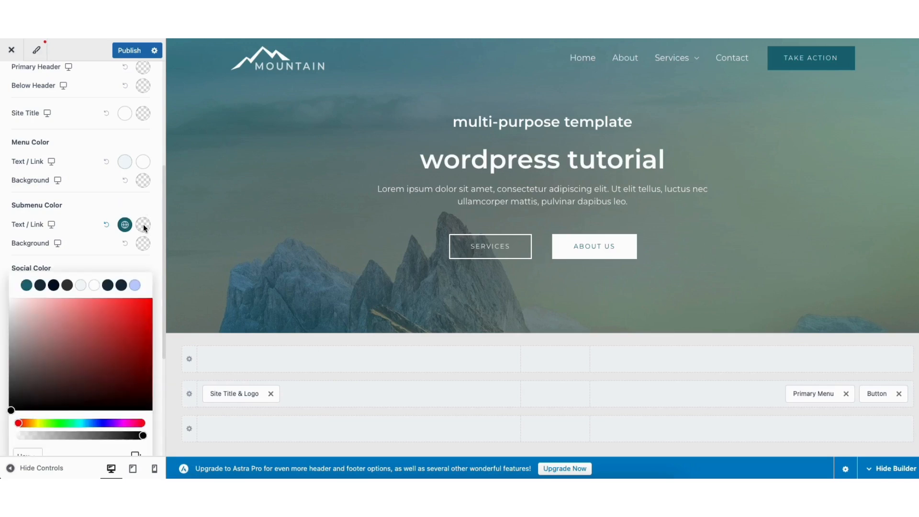
click(53, 285)
click(26, 286)
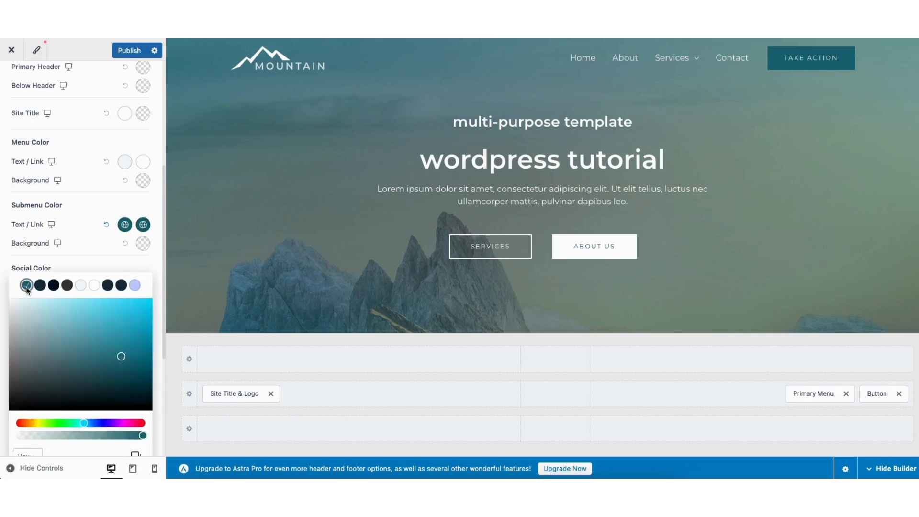
click(135, 286)
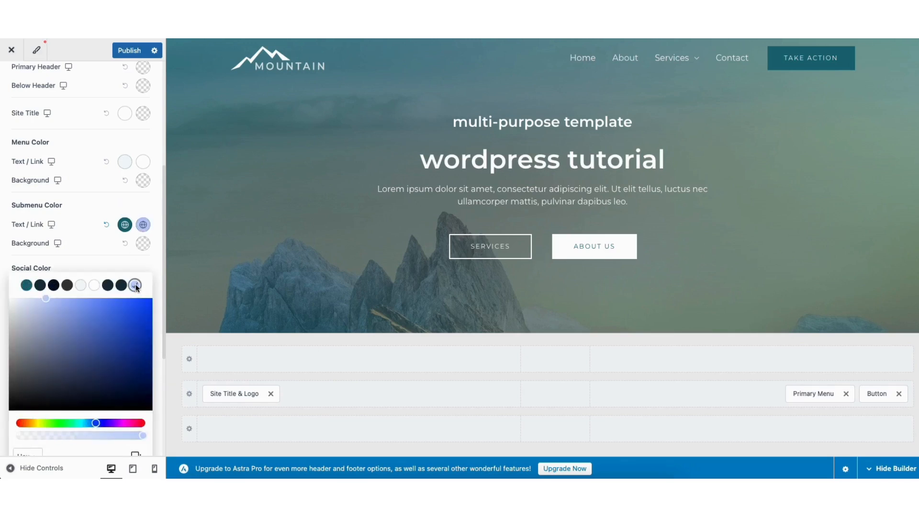
mouse_move(670, 58)
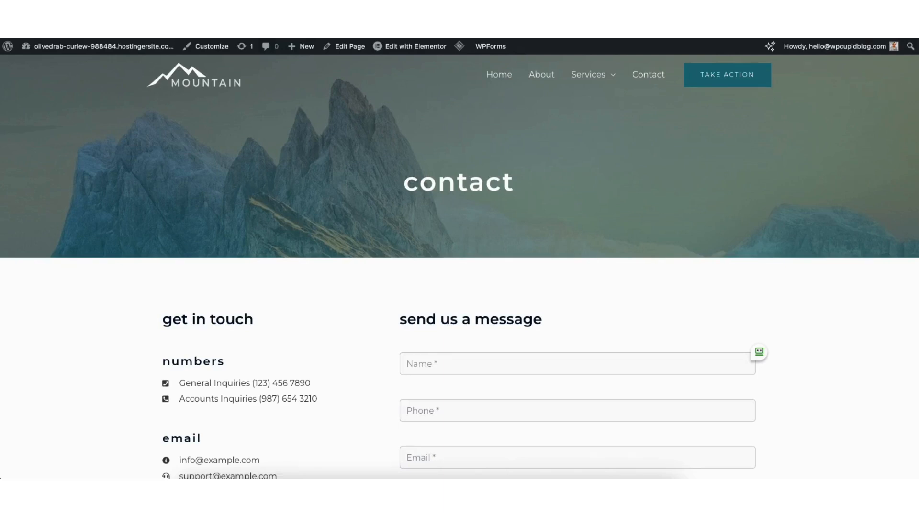
scroll(502, 256, down, 4)
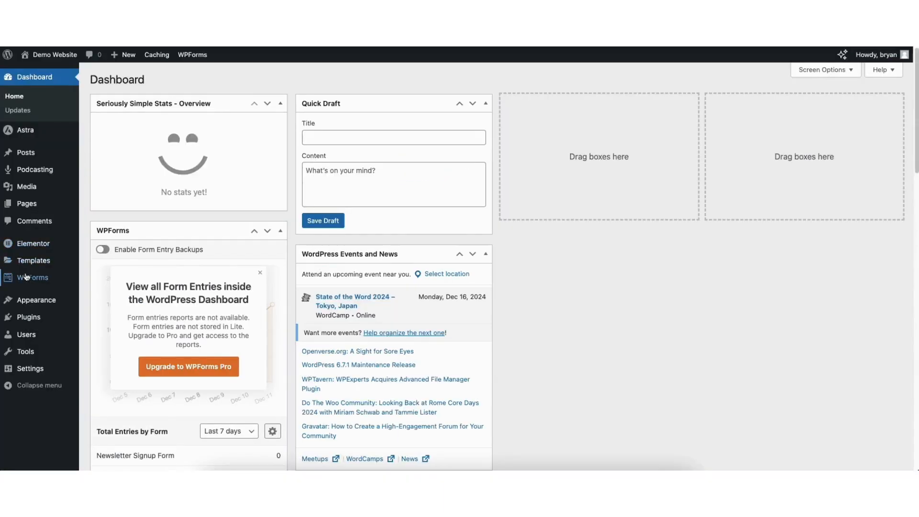
Step: Open the Contact Form from WPForms All Forms, then open the Contact page in Elementor
click(26, 277)
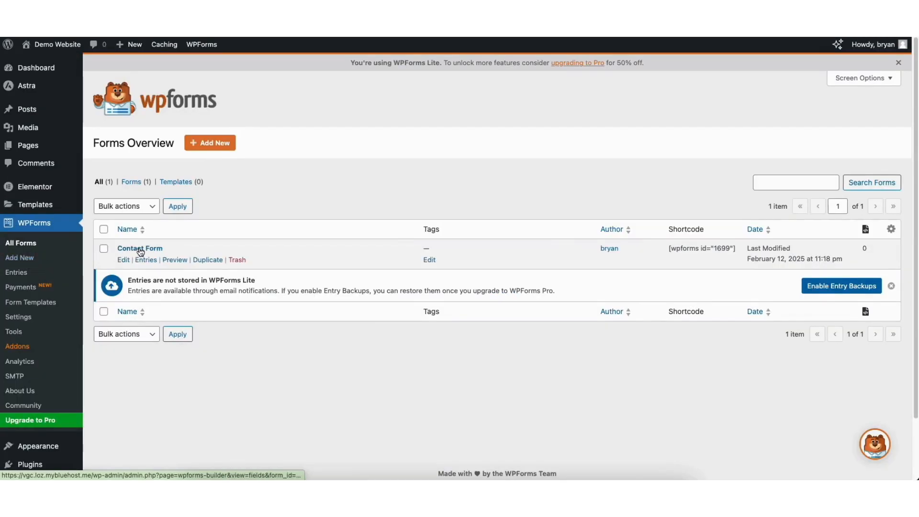
click(123, 261)
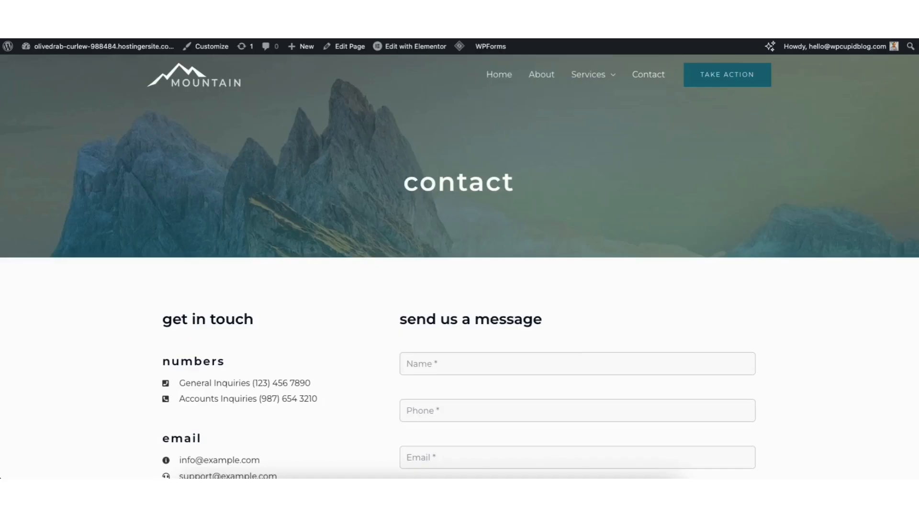
scroll(459, 259, down, 6)
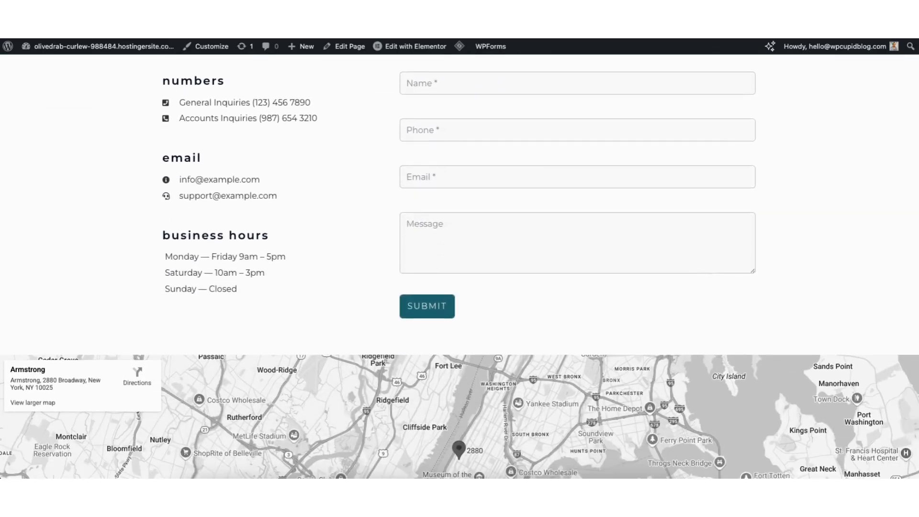
scroll(907, 290, down, 3)
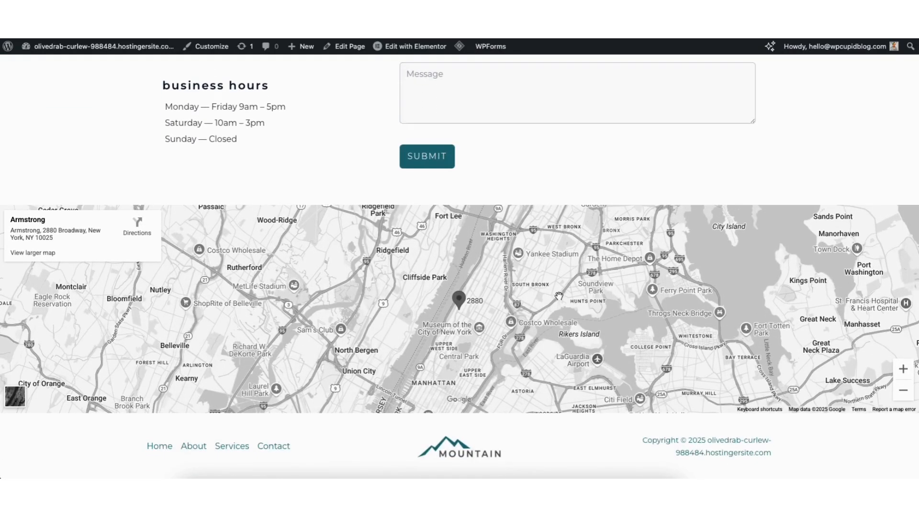
mouse_move(410, 52)
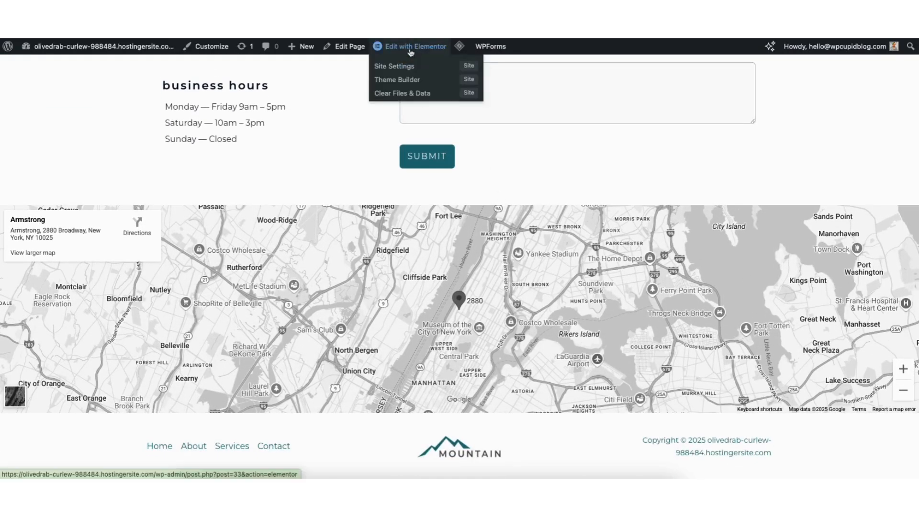
click(410, 50)
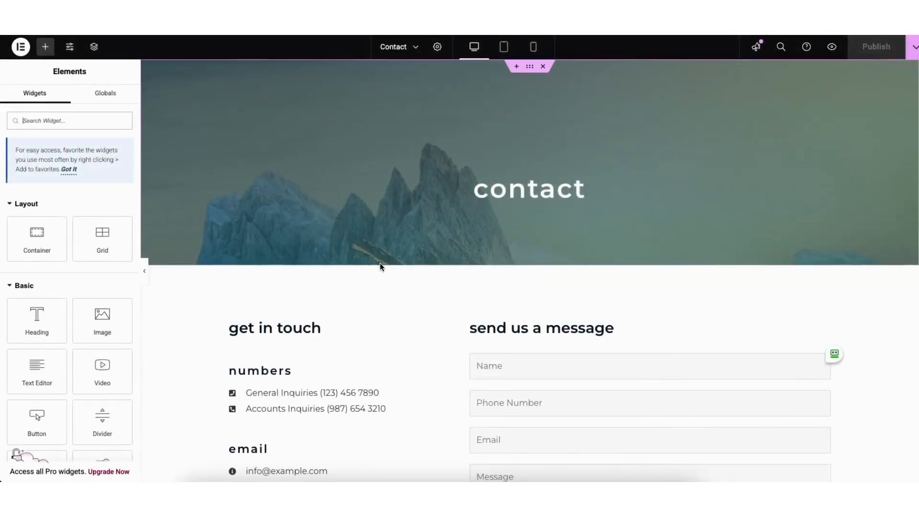
Step: Set the Contact page's Google Map to zoom 10 and 486 px height, keeping its address
scroll(905, 211, down, 10)
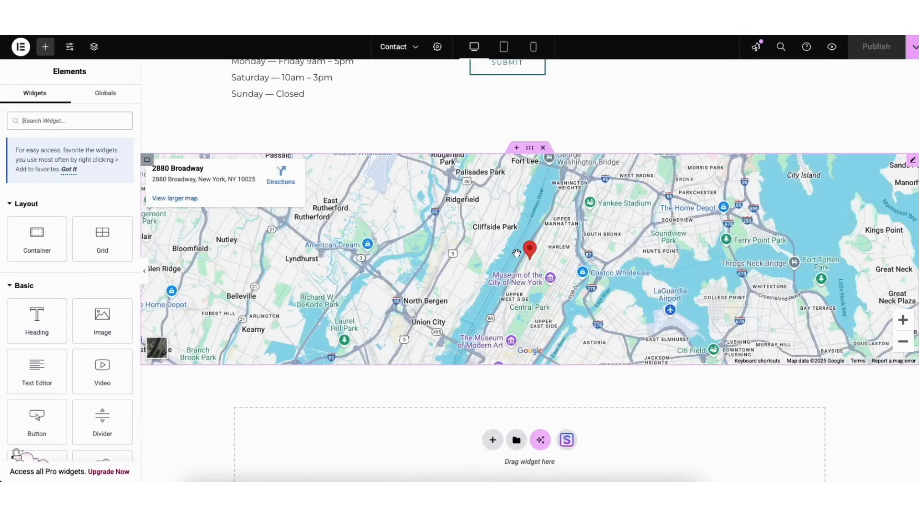
click(913, 163)
drag(12, 224, 94, 224)
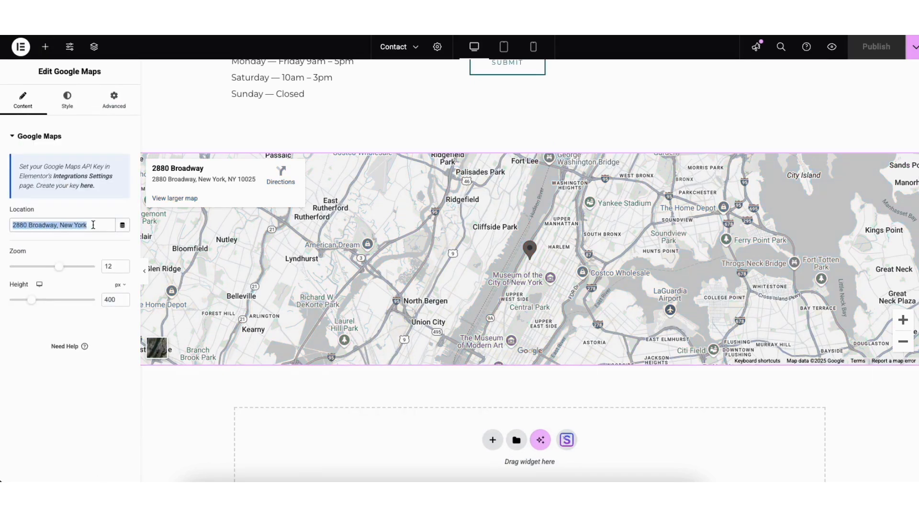
click(56, 243)
drag(59, 268, 53, 269)
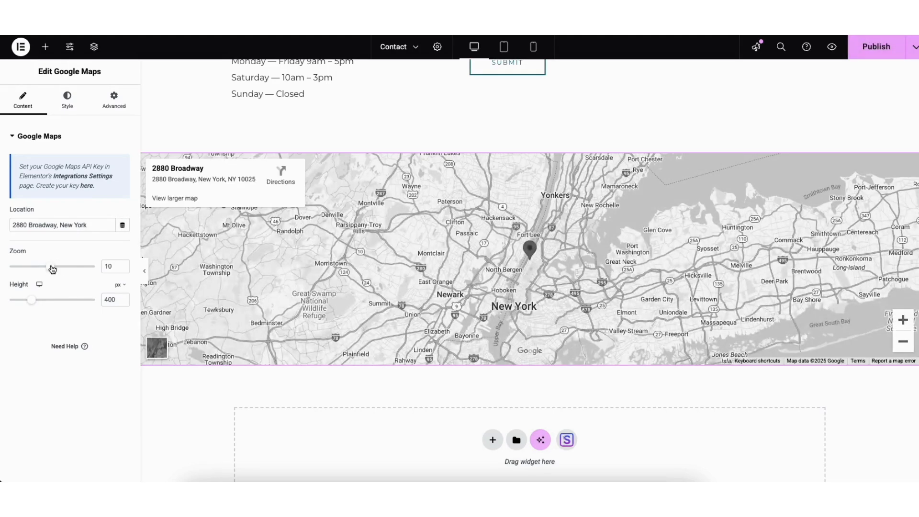
drag(31, 300, 37, 306)
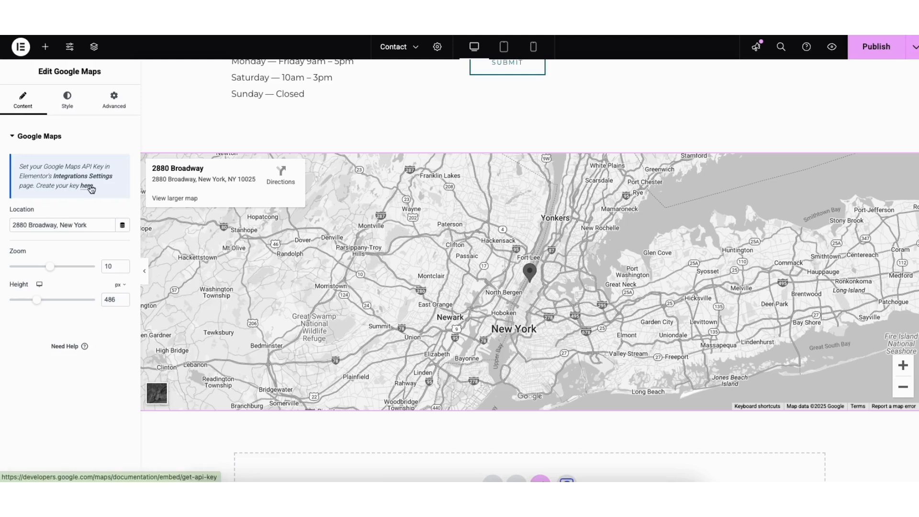
click(88, 186)
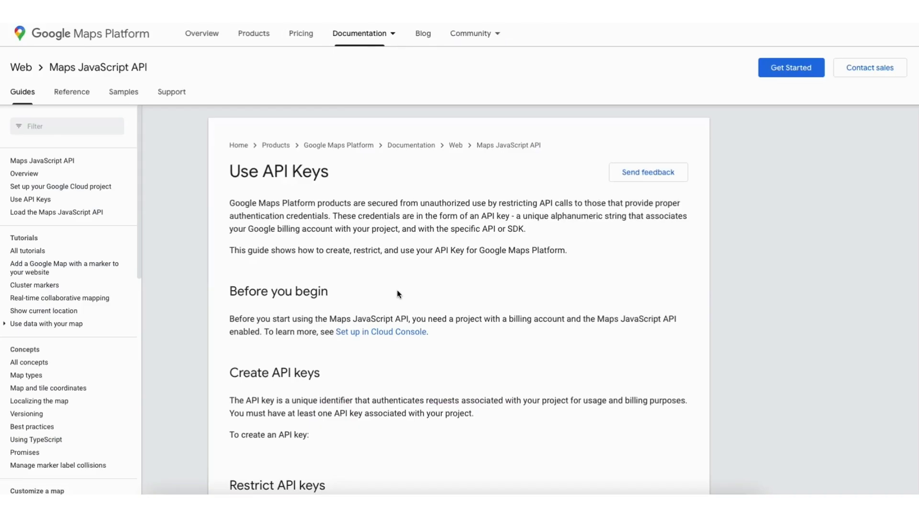
Step: From the Credentials page, create a new Google Cloud project named Demo1
scroll(397, 290, down, 7)
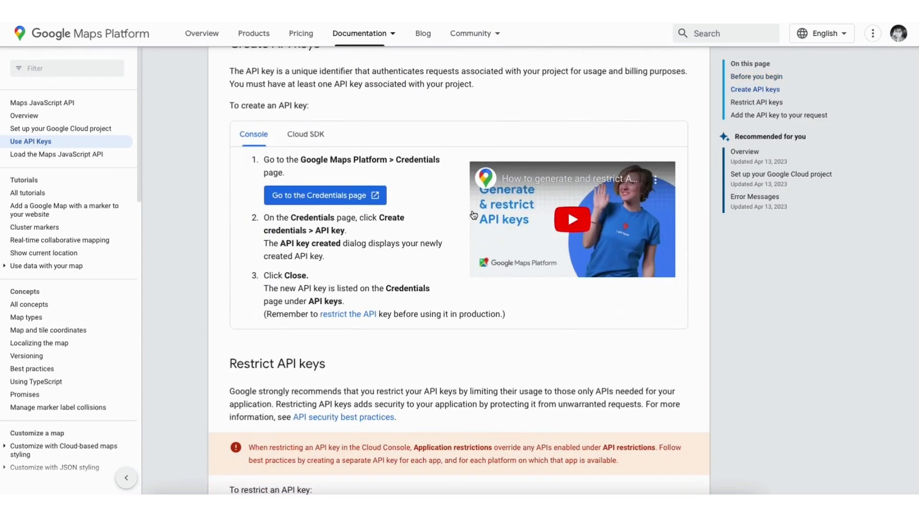
click(304, 197)
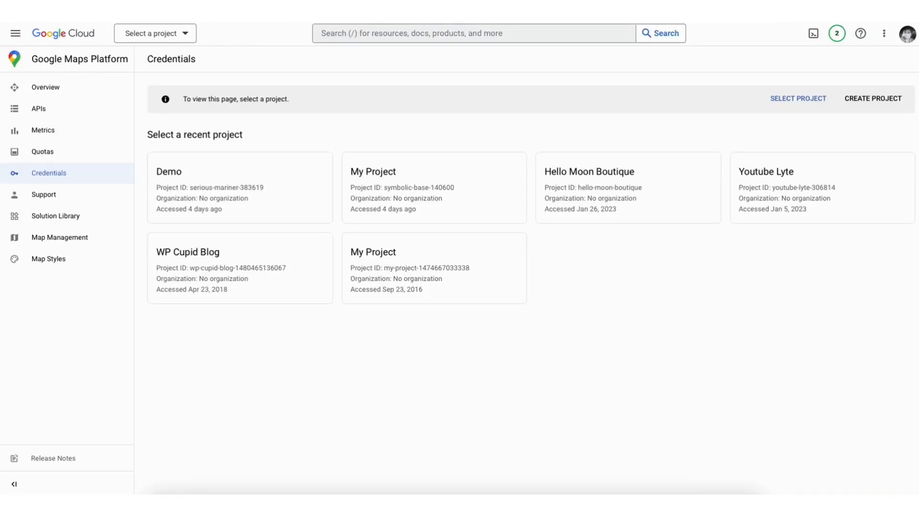
click(875, 99)
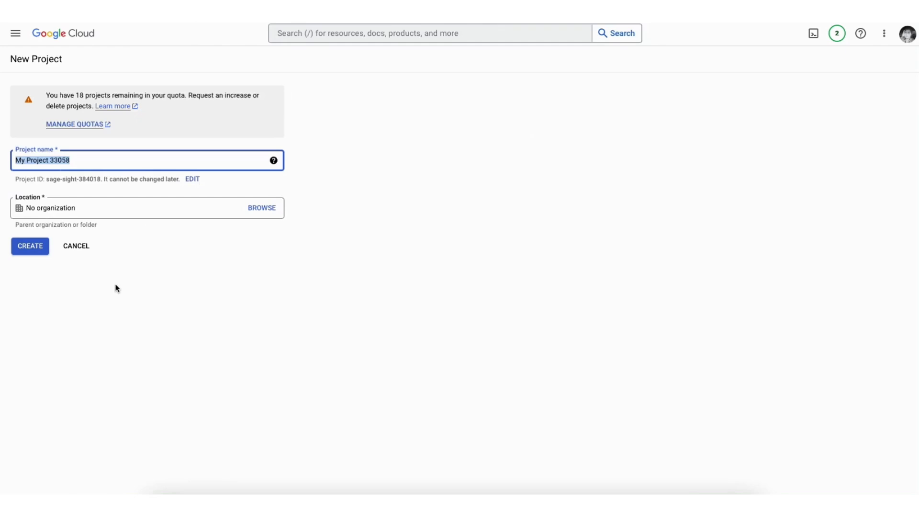
text(Demo1)
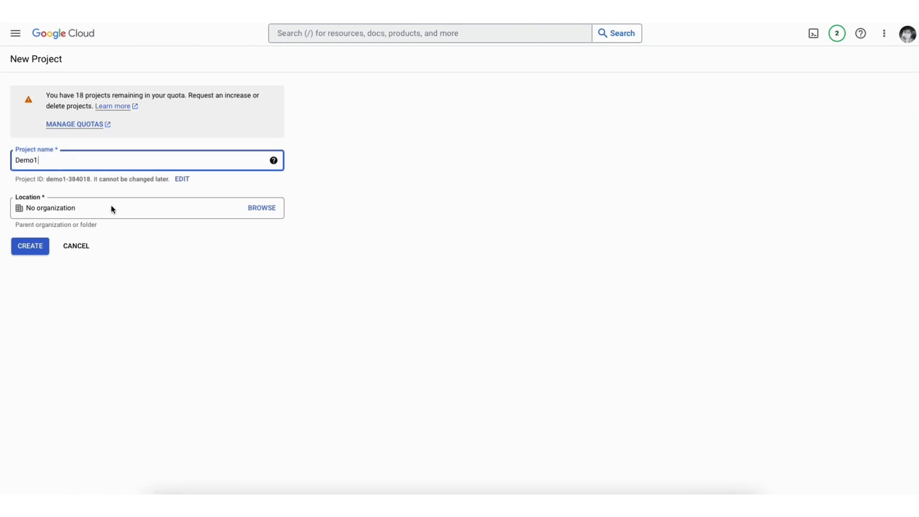
click(113, 209)
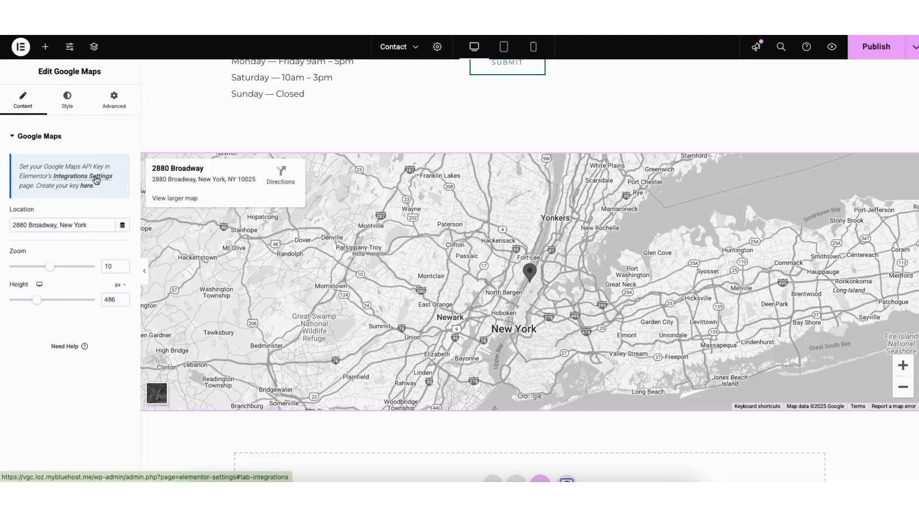
Step: Visit Elementor's Integrations settings, then launch the Astra Customizer via Appearance > Customize
click(96, 178)
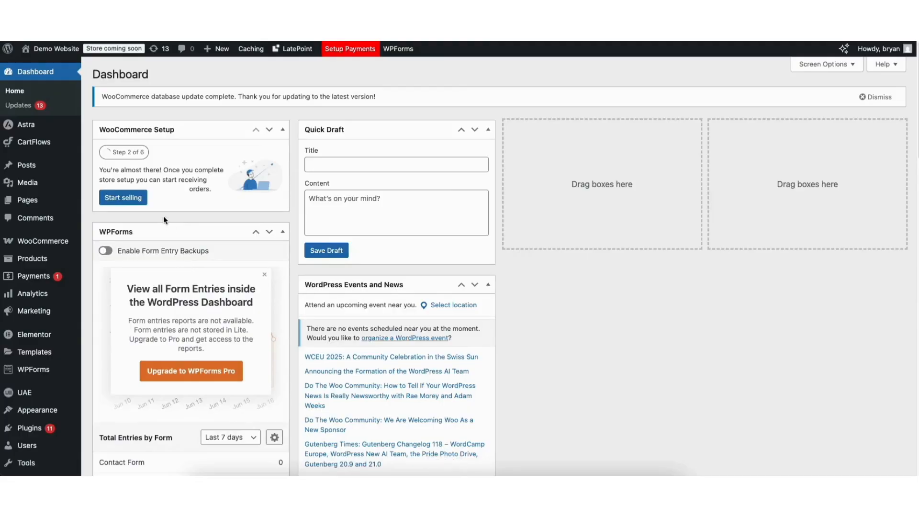
mouse_move(20, 414)
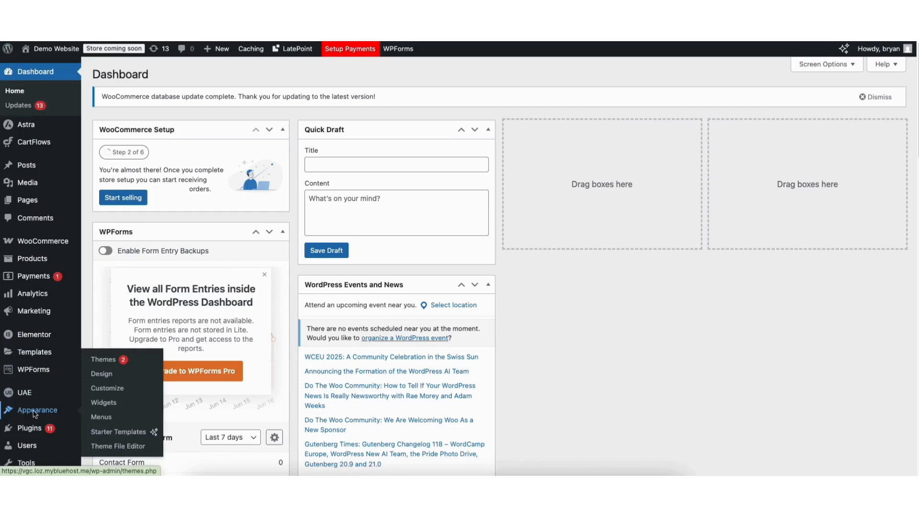
click(108, 389)
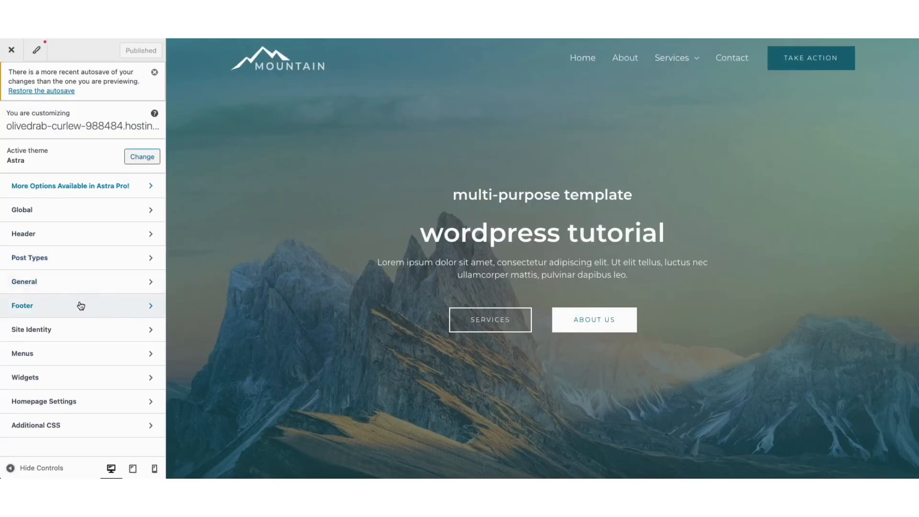
Step: Open the footer Copyright element and review its 'Copyright © [current_year] [site_title]' text
click(56, 311)
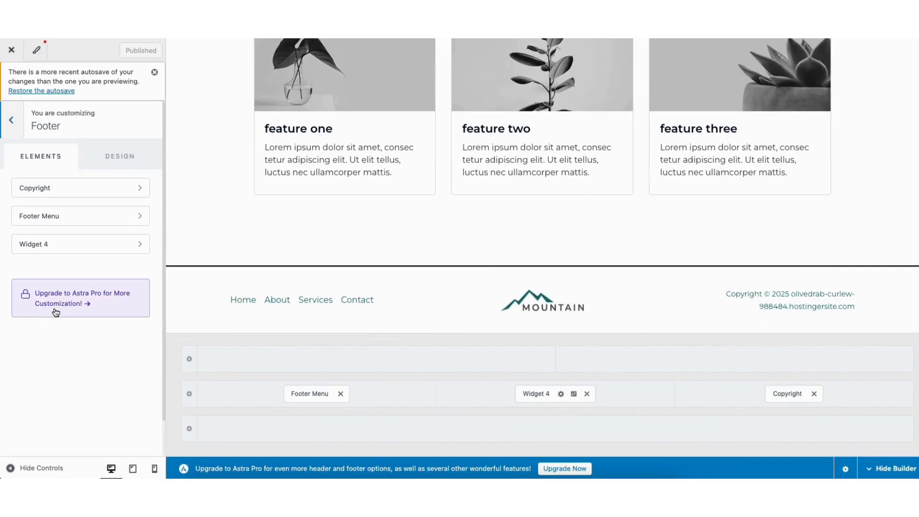
click(861, 298)
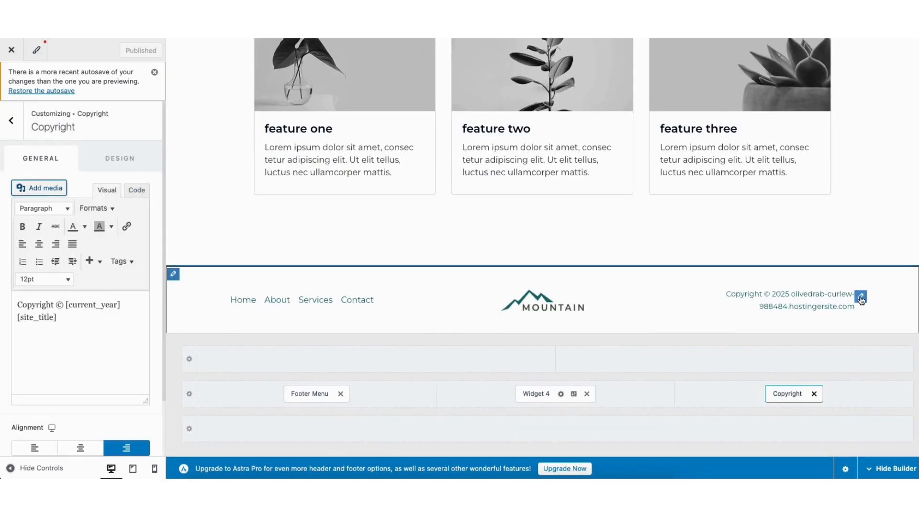
drag(18, 305, 90, 323)
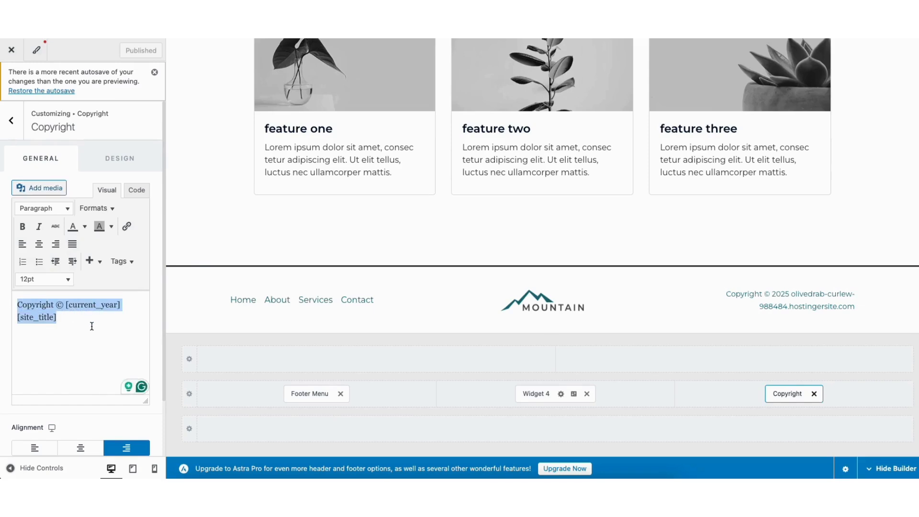
click(79, 317)
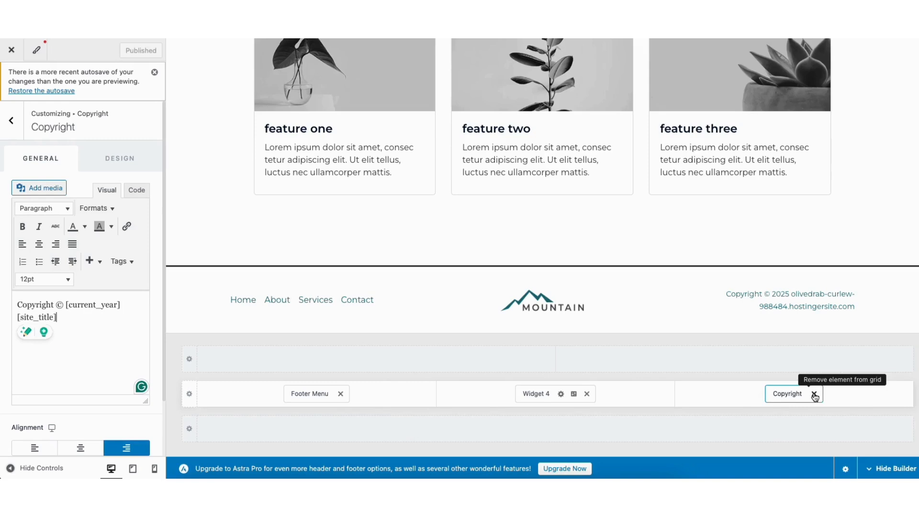
scroll(542, 186, up, 20)
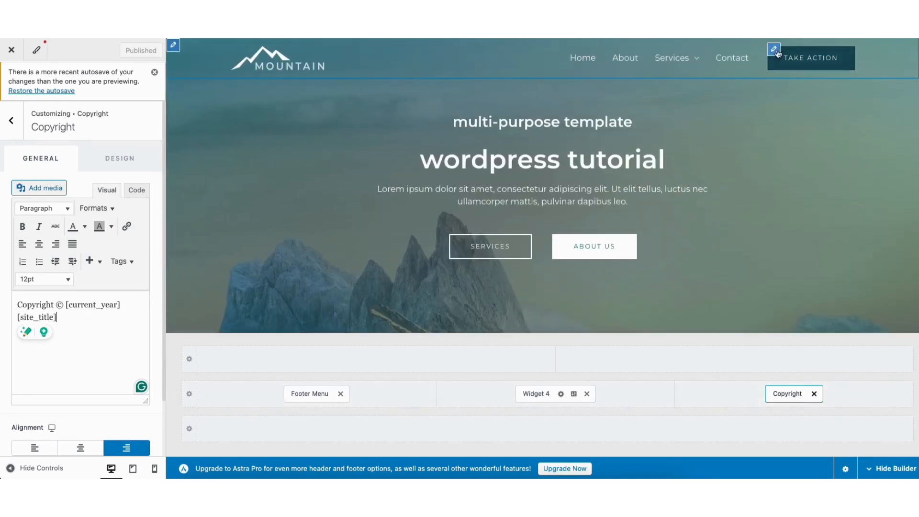
Step: Inspect the Take Action button's label, then delete the button from the header builder
click(774, 51)
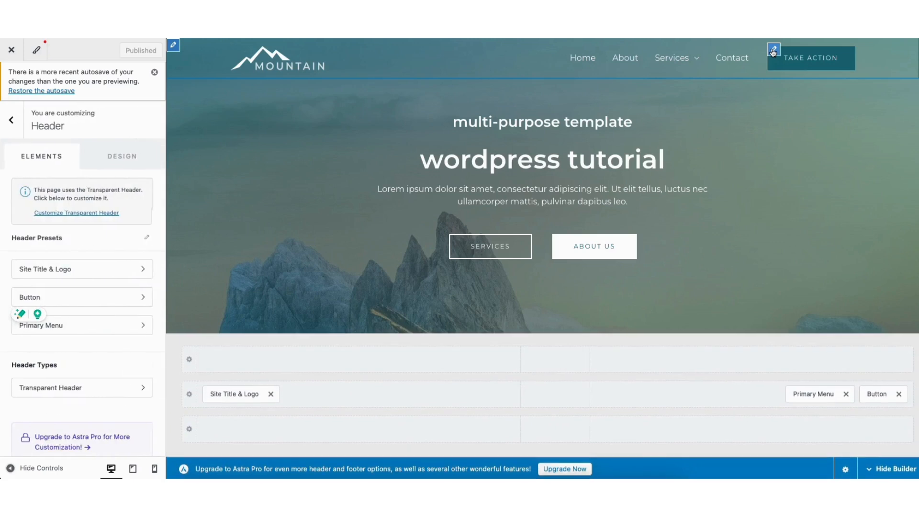
click(15, 206)
drag(14, 206, 73, 208)
click(67, 206)
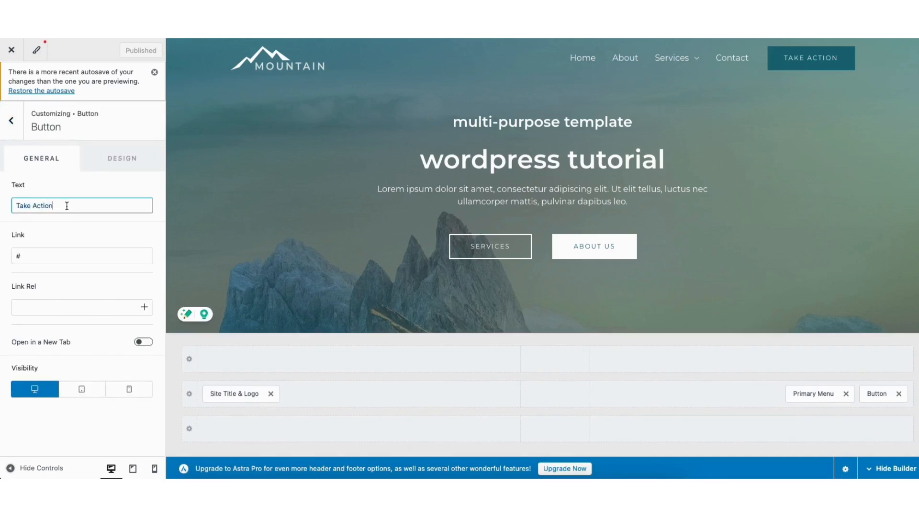
click(899, 394)
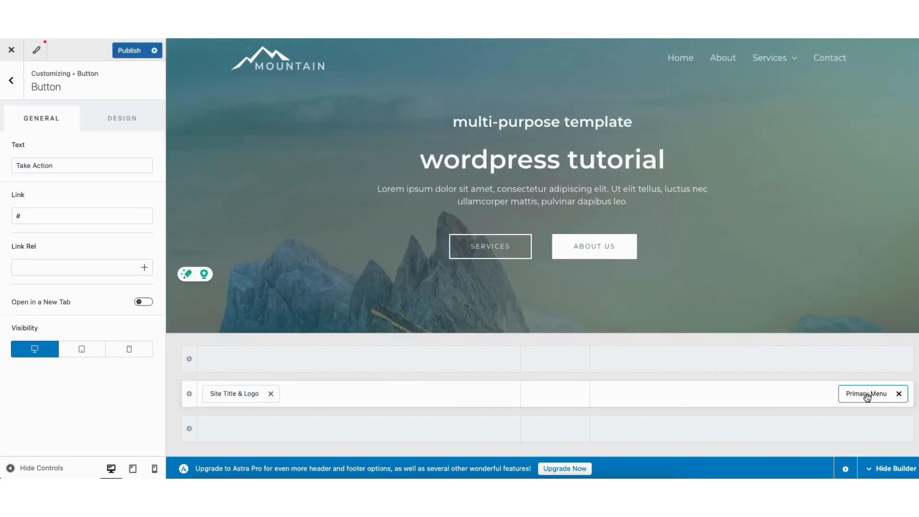
Step: Keep the Primary Menu in the right column, check the logo settings, and return to the main panel
drag(866, 399, 564, 397)
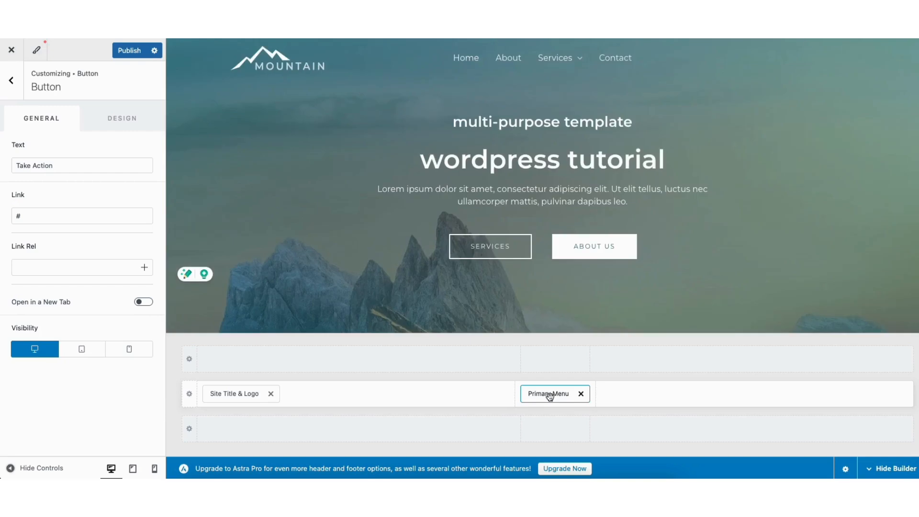
drag(550, 397, 836, 404)
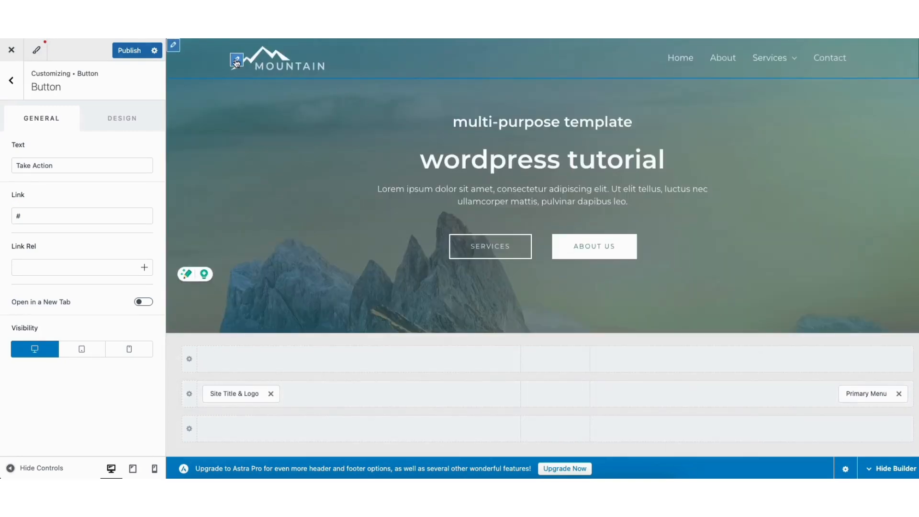
click(237, 60)
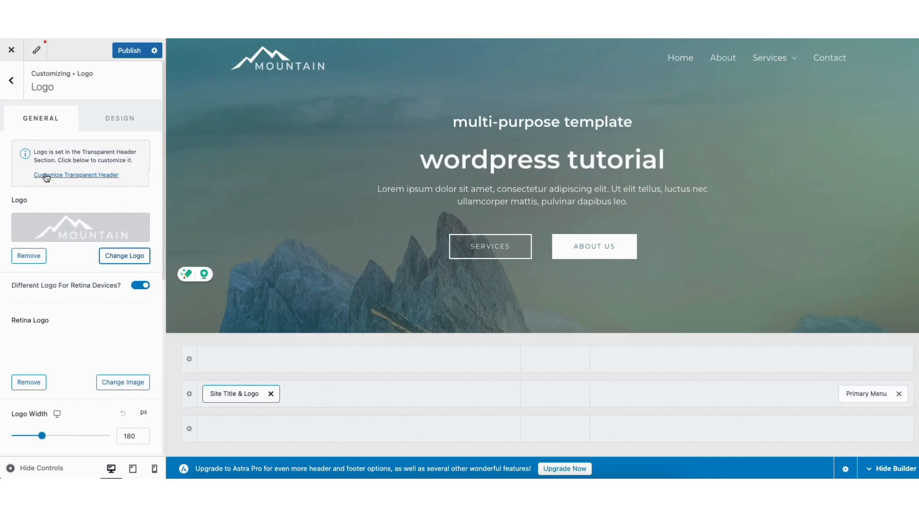
click(12, 83)
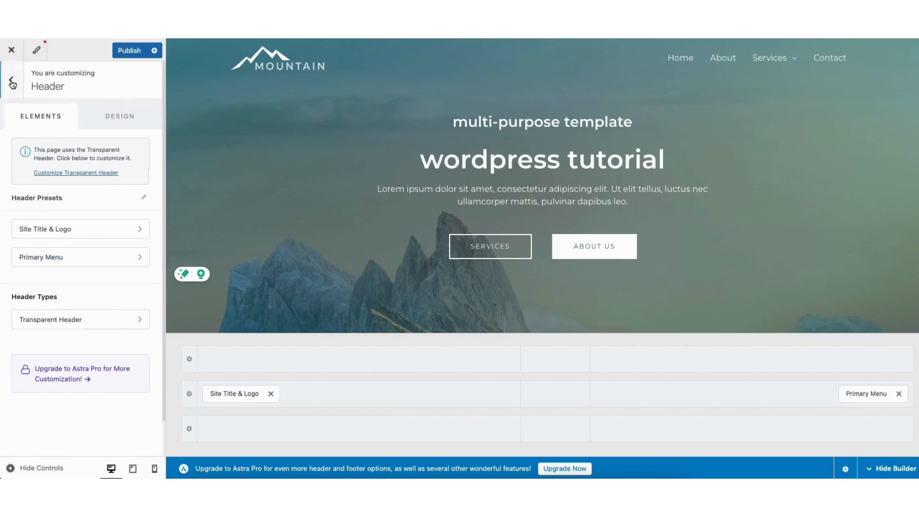
click(12, 83)
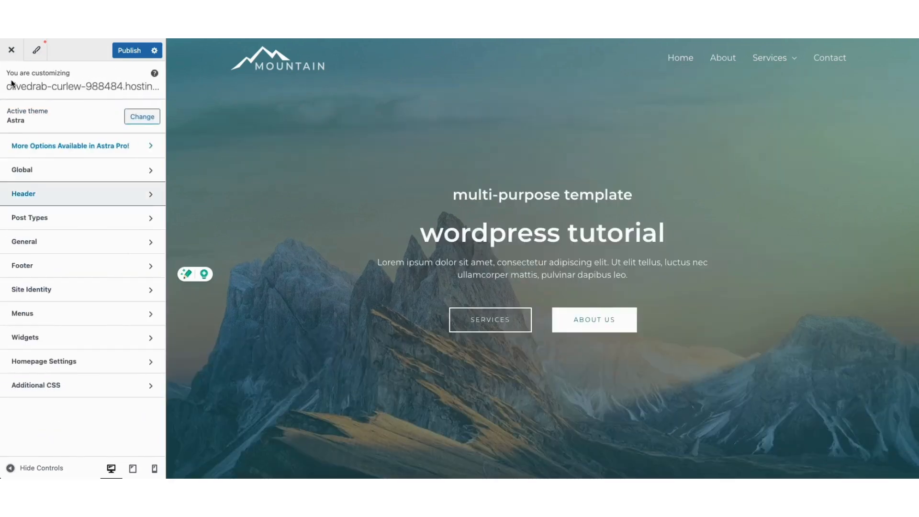
Step: Review the Site Title and Tagline fields under Site Identity's Title & Logo settings
click(51, 290)
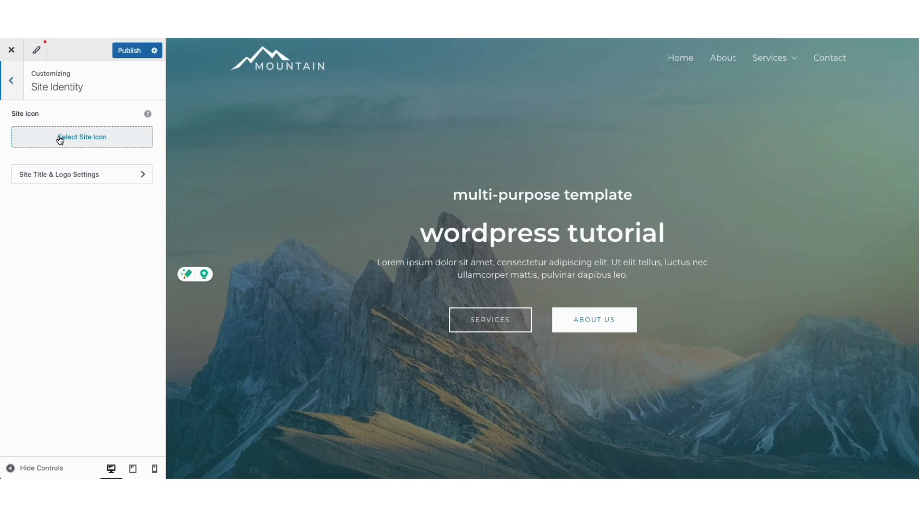
click(59, 177)
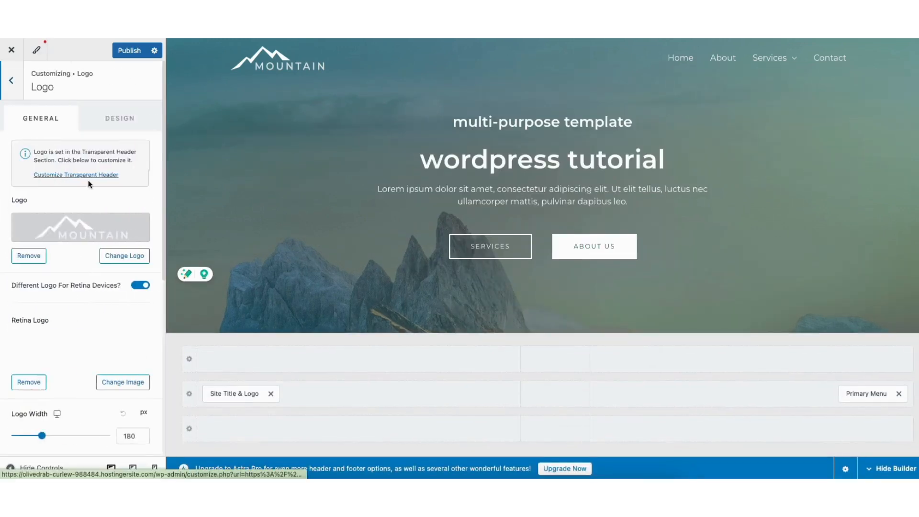
scroll(163, 219, down, 6)
click(33, 201)
click(48, 319)
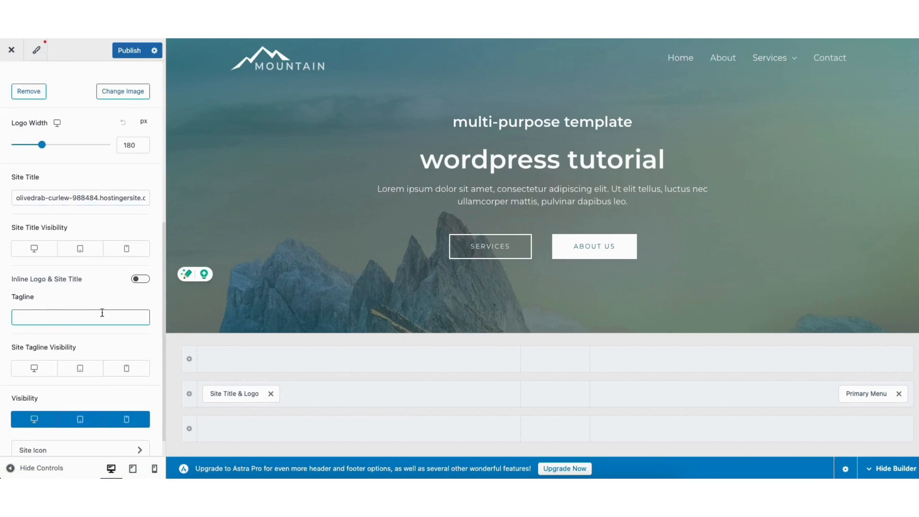
drag(162, 306, 160, 136)
click(19, 86)
click(12, 81)
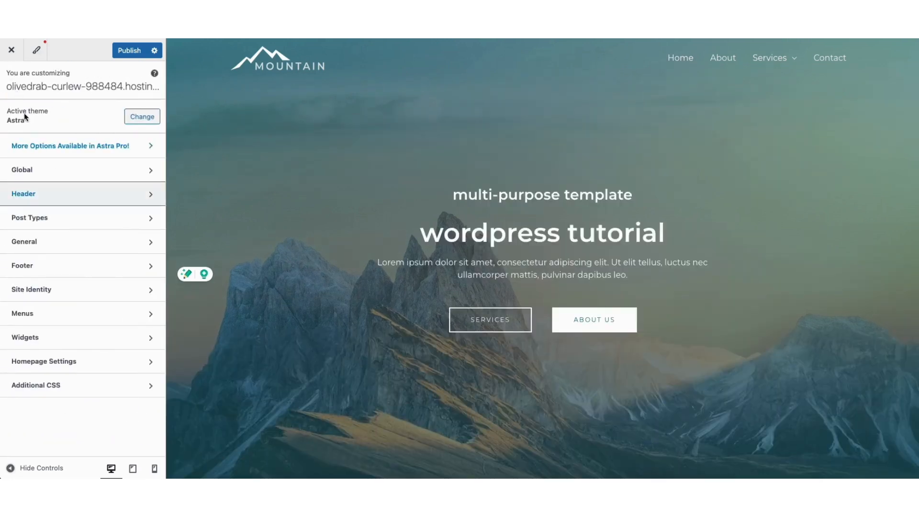
Step: Check the Global Typography and Colors settings, ending in the global Buttons style
click(41, 170)
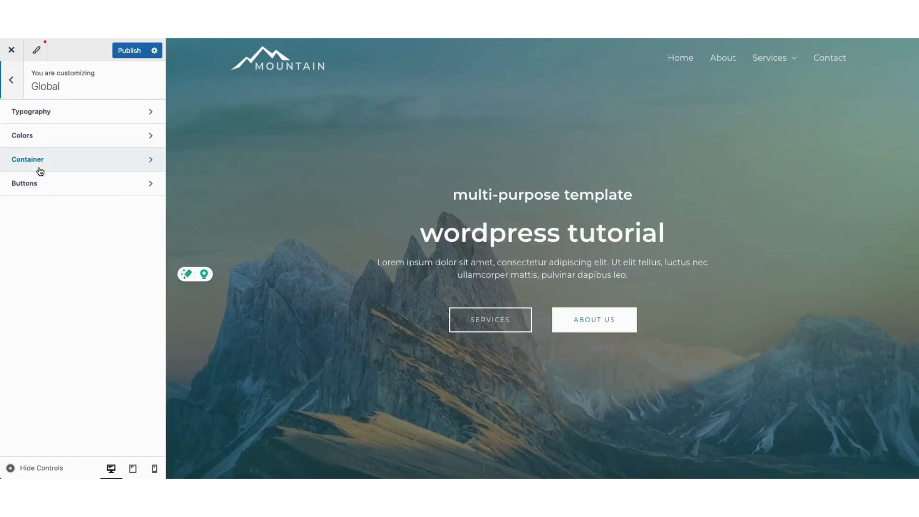
click(49, 114)
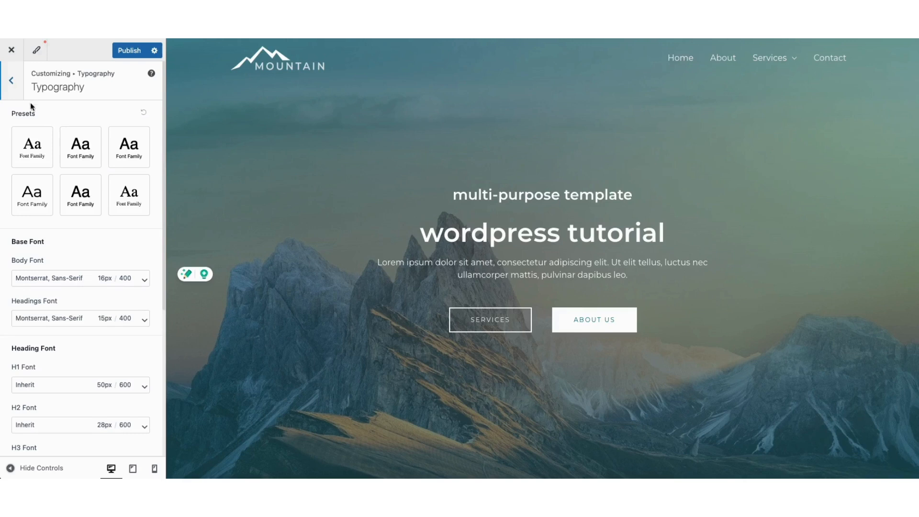
click(15, 87)
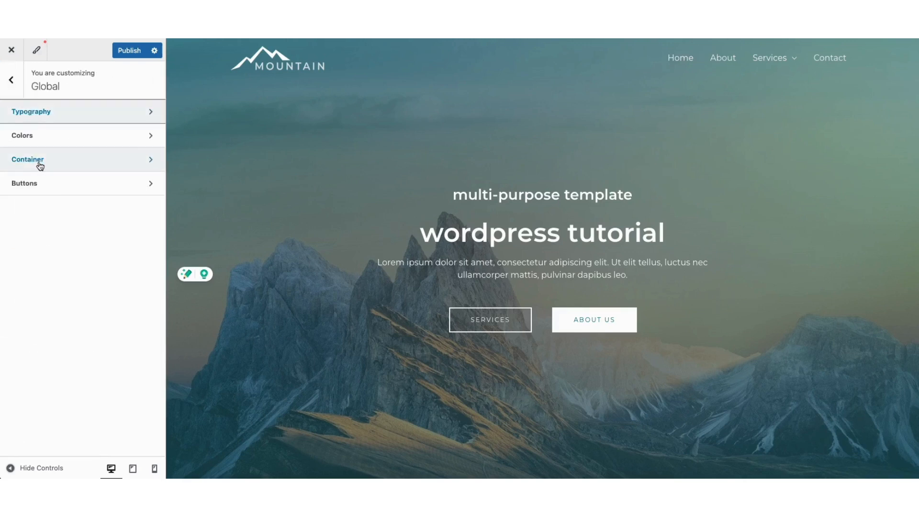
click(42, 136)
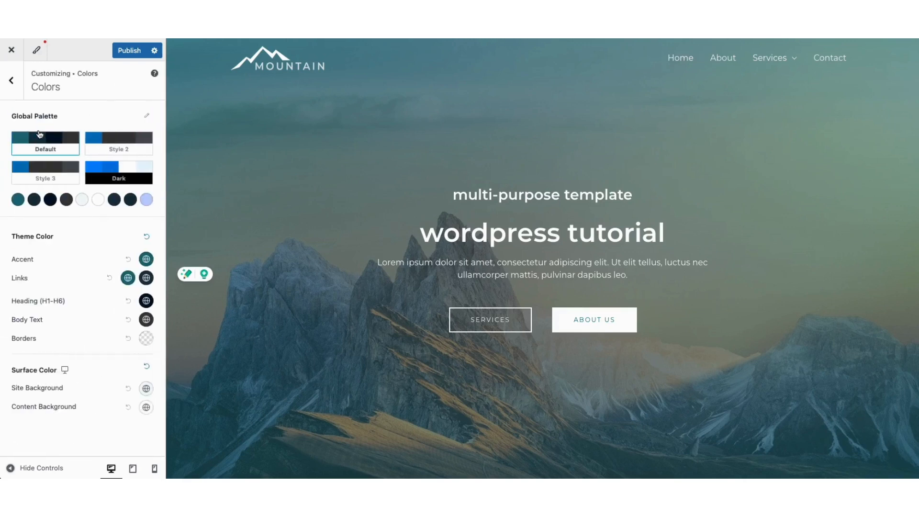
click(11, 80)
click(38, 190)
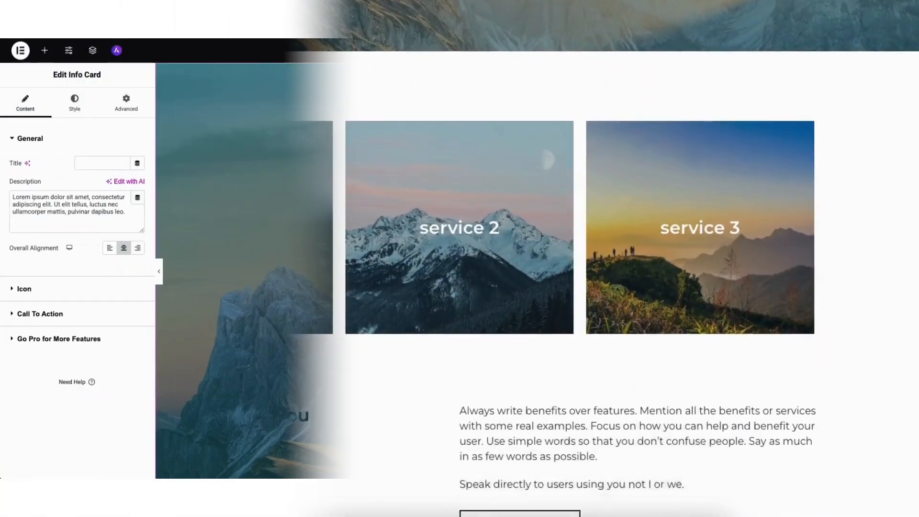
text(WORDPRESS TUTORI)
drag(41, 317, 280, 199)
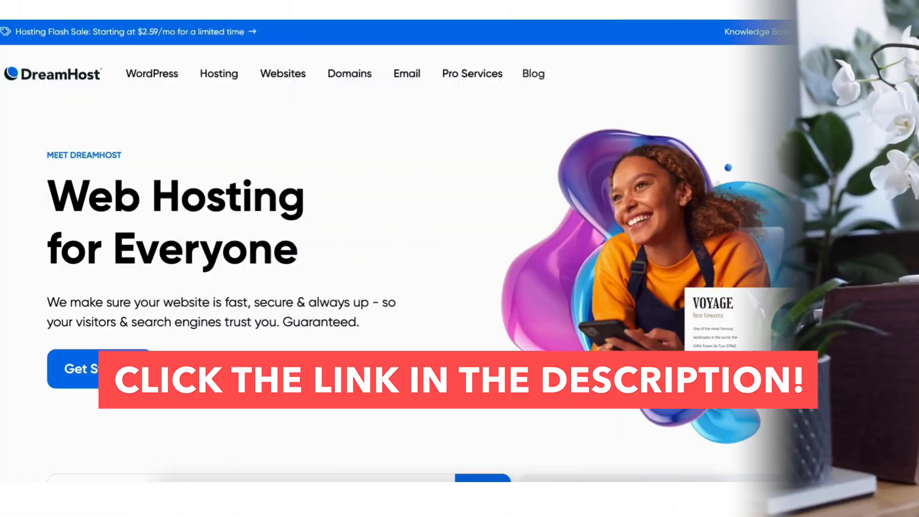
scroll(460, 259, down, 7)
scroll(459, 259, down, 15)
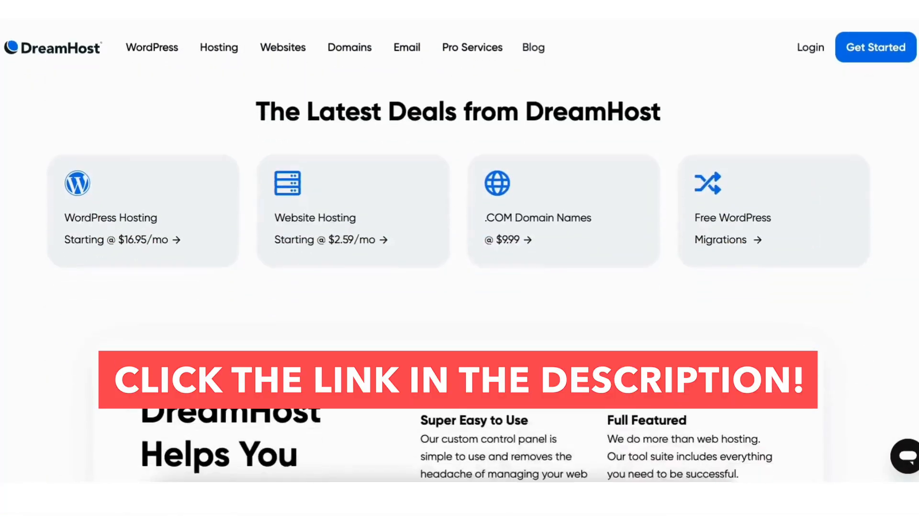
scroll(460, 258, down, 18)
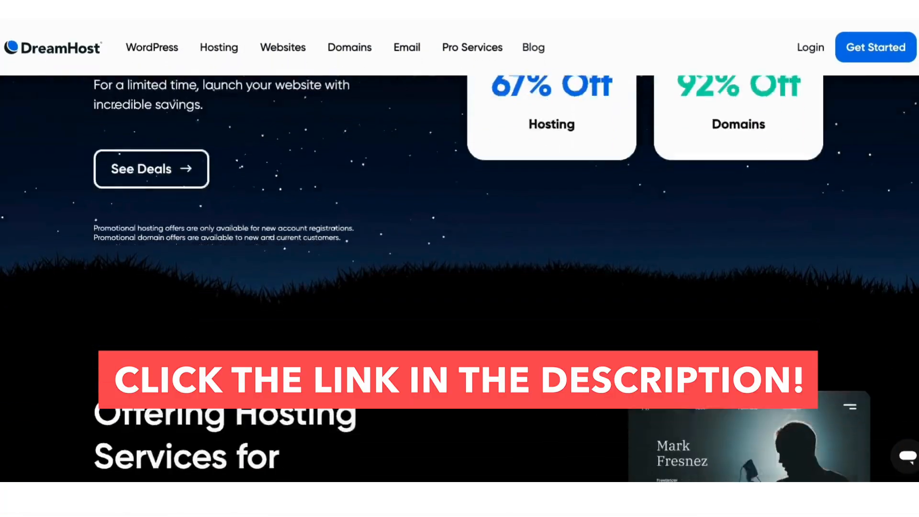
scroll(460, 258, down, 5)
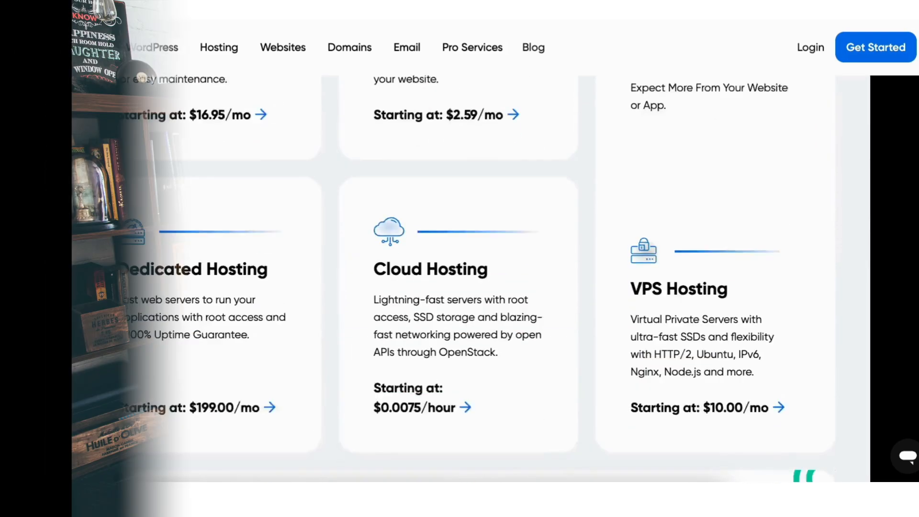